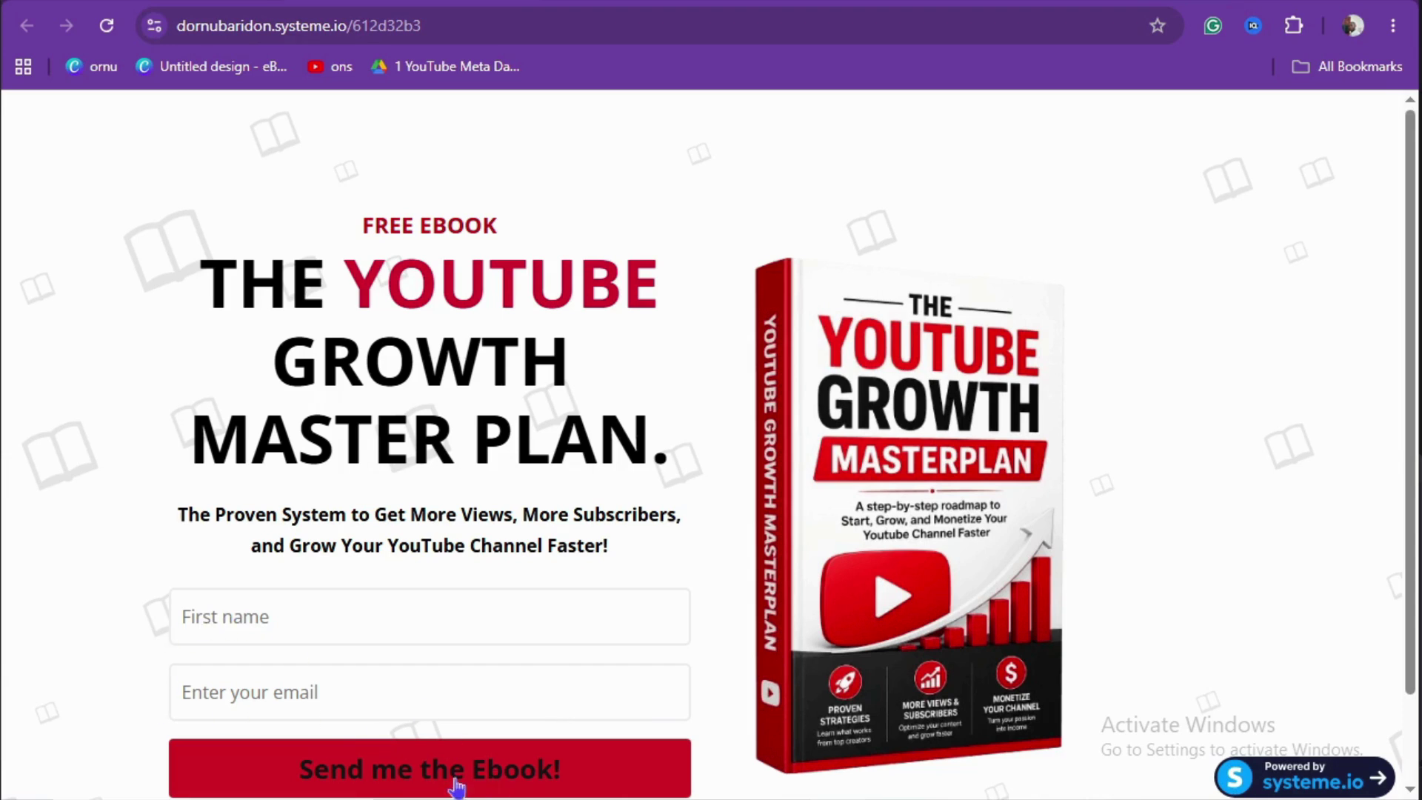
- Review the example thank-you page, including its two bonus course offers and the free guide download section
left_click(639, 1)
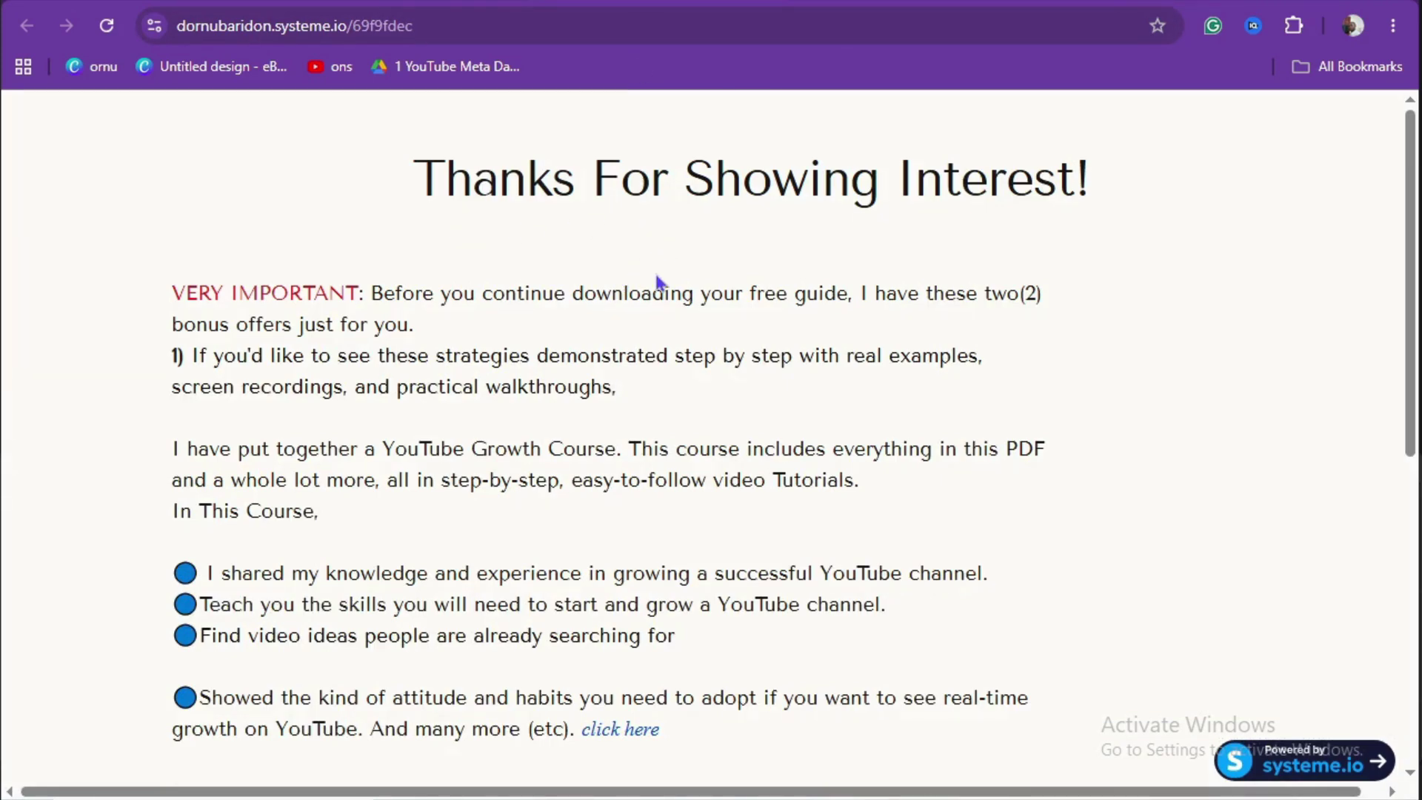
scroll(632, 303, "down", 8)
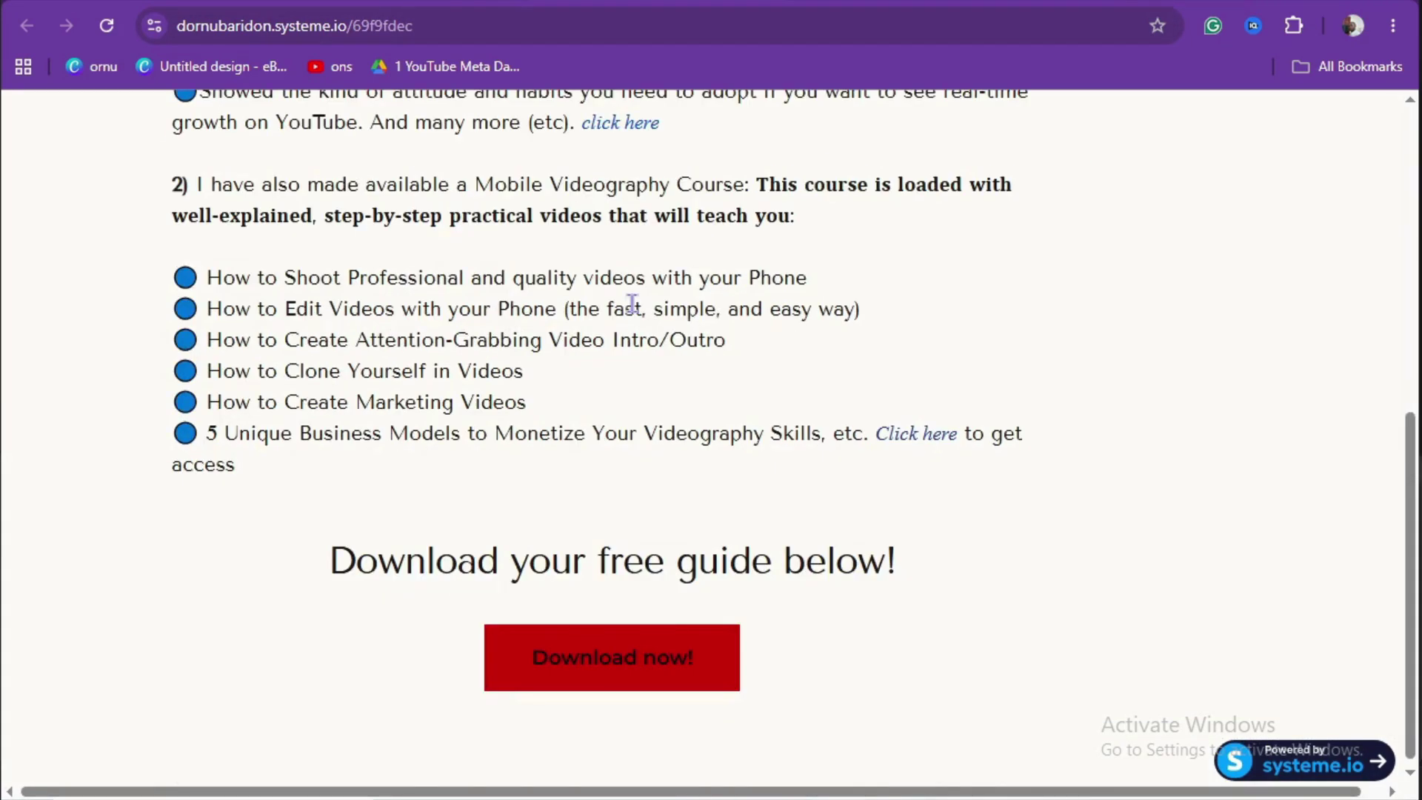
left_click(612, 677)
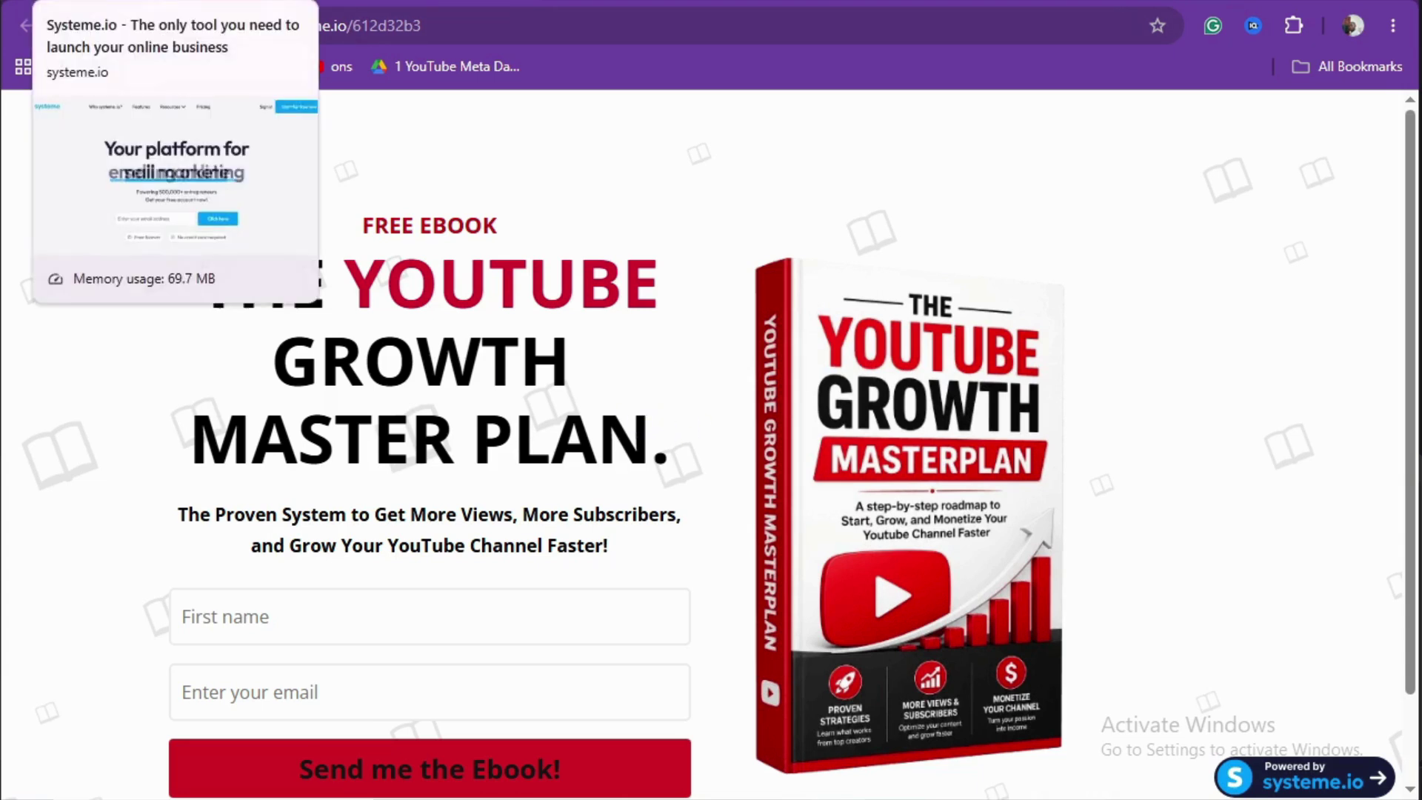
- Sign in to systeme.io from its home page and open the account's list of sales funnels
left_click(103, 2)
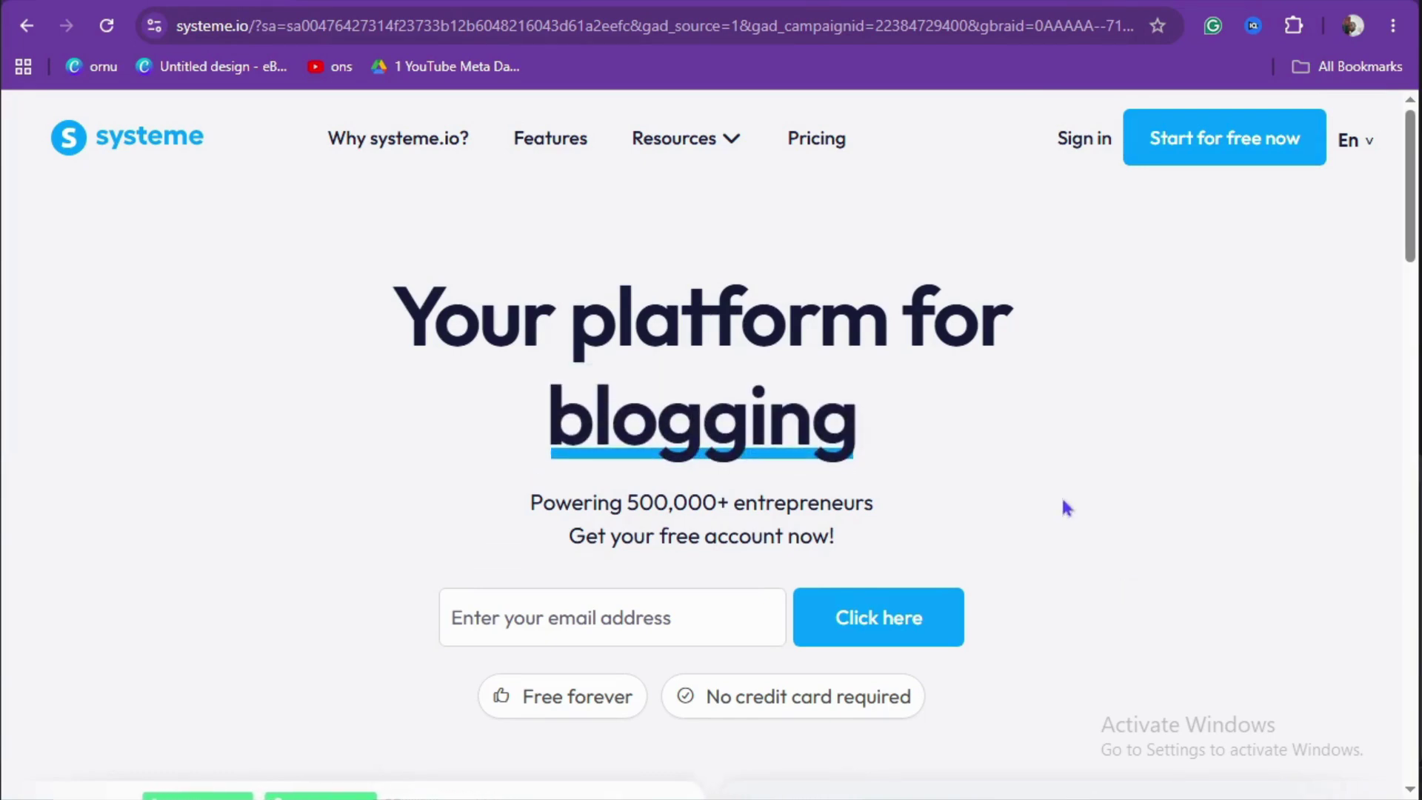
left_click(1083, 138)
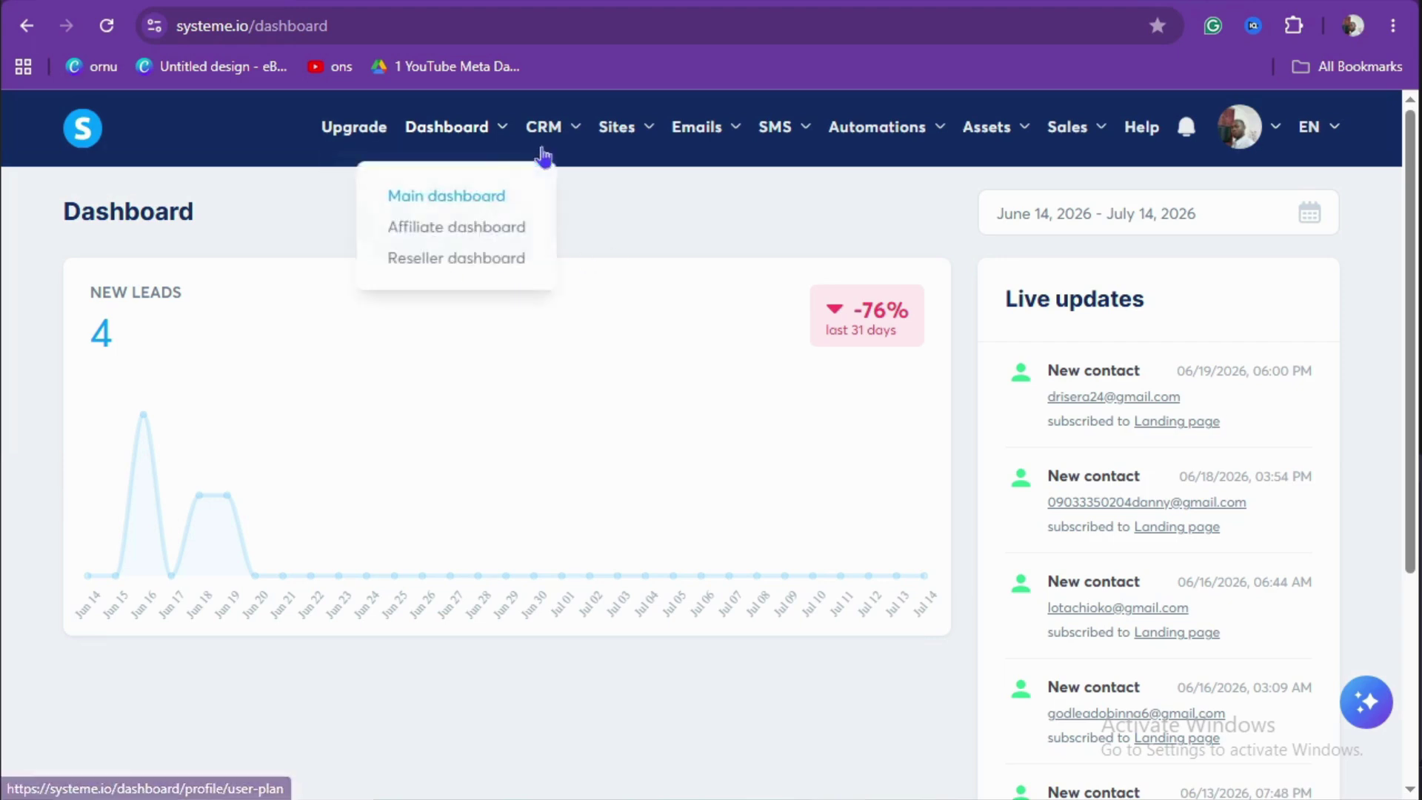
mouse_move(620, 147)
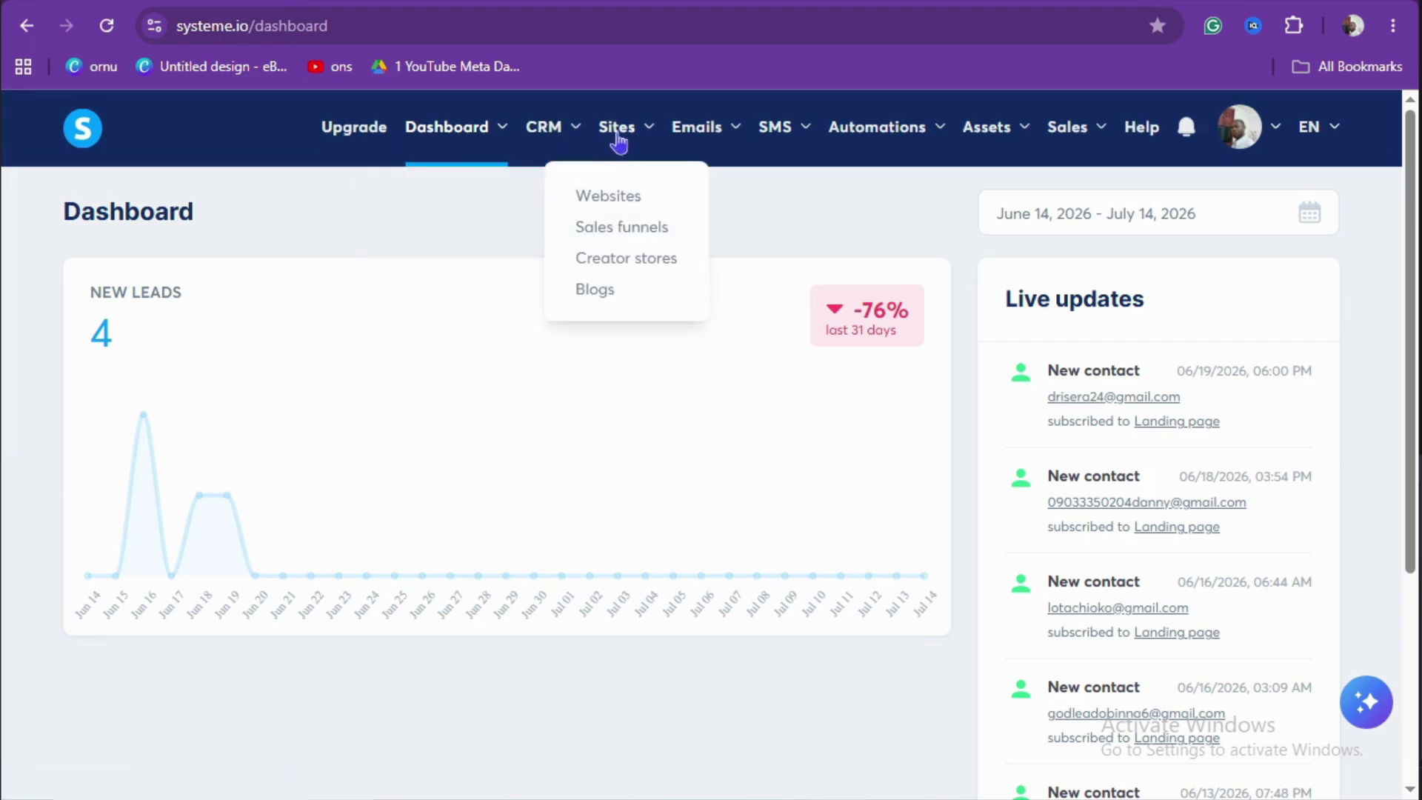
left_click(609, 232)
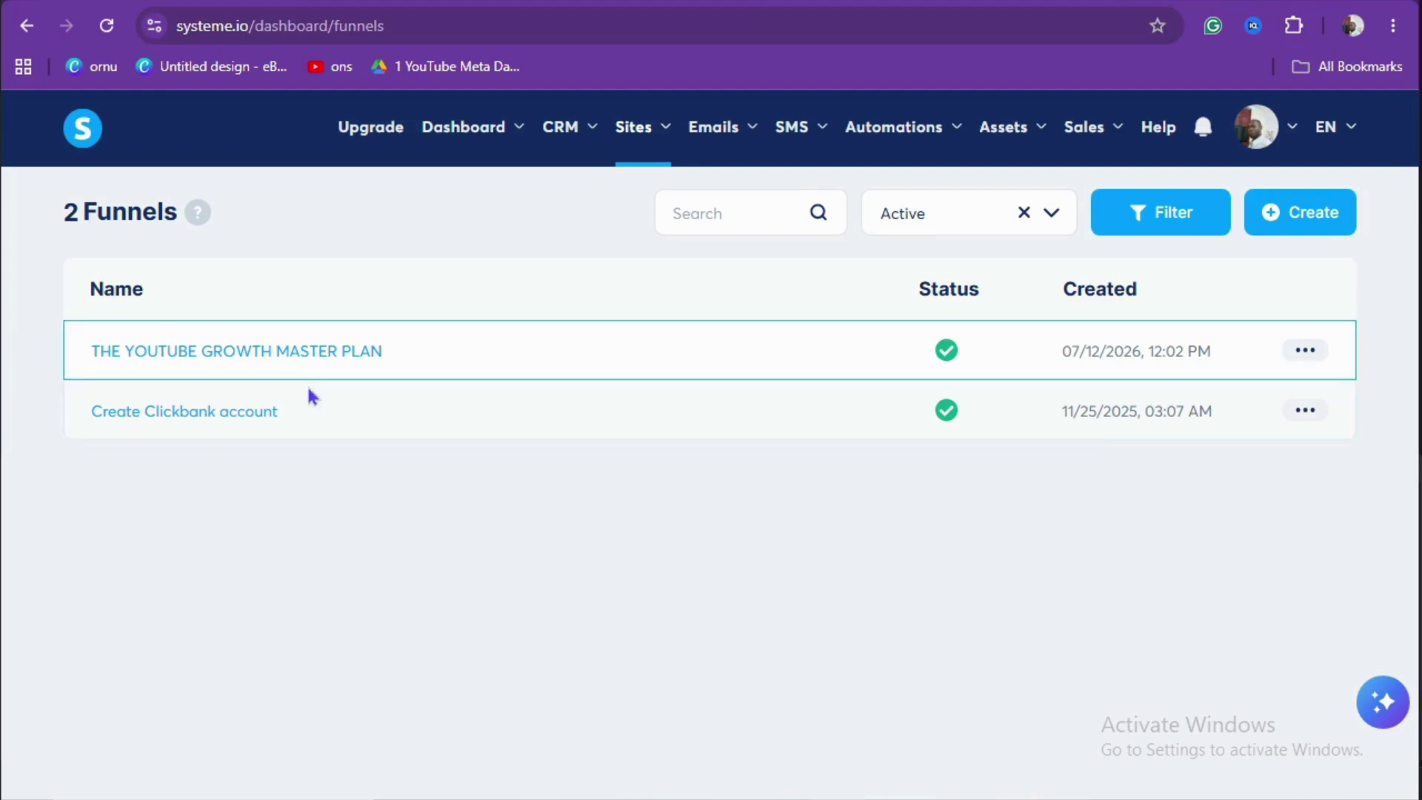
- Create a funnel named "YtTutorial" with the goal Build an audience, and open it
left_click(1290, 215)
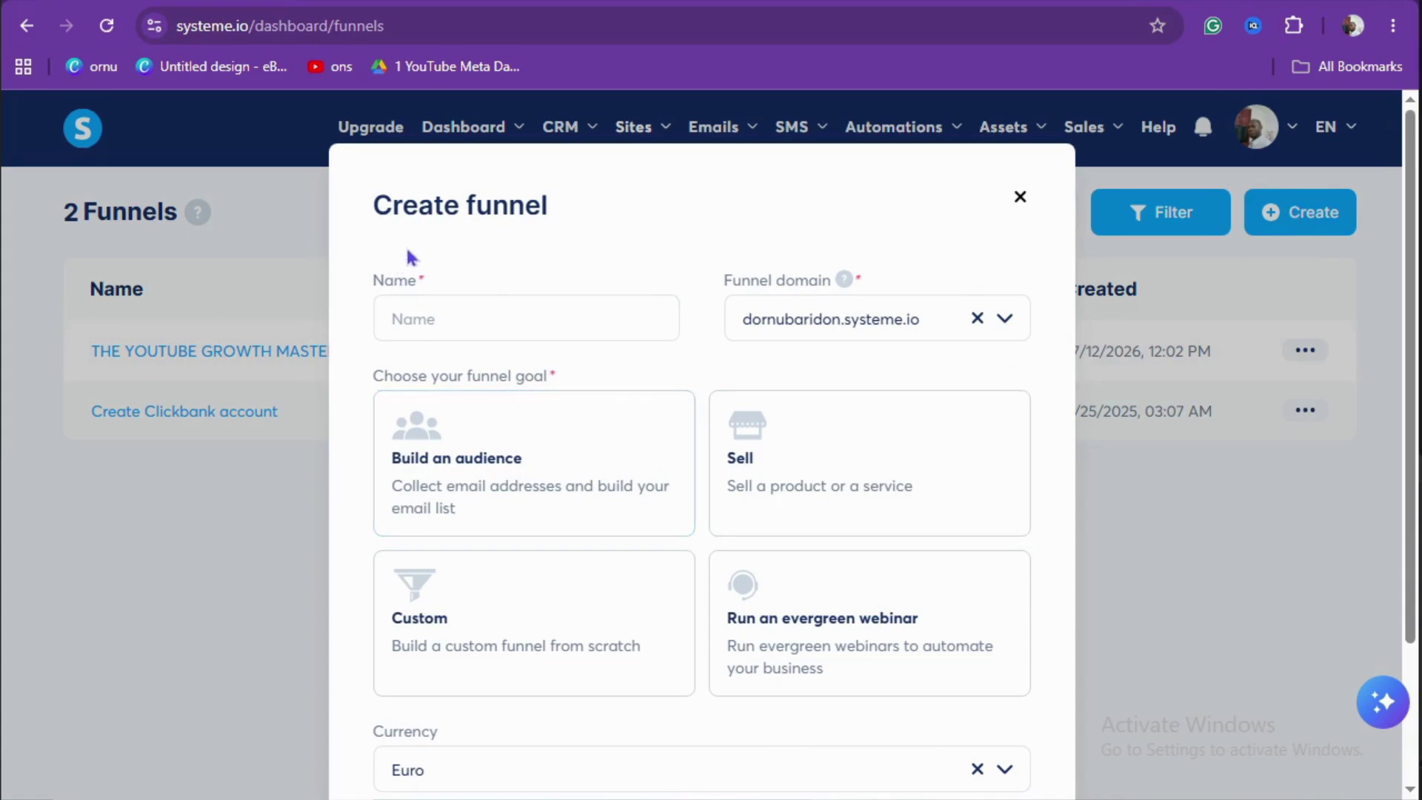
left_click(467, 323)
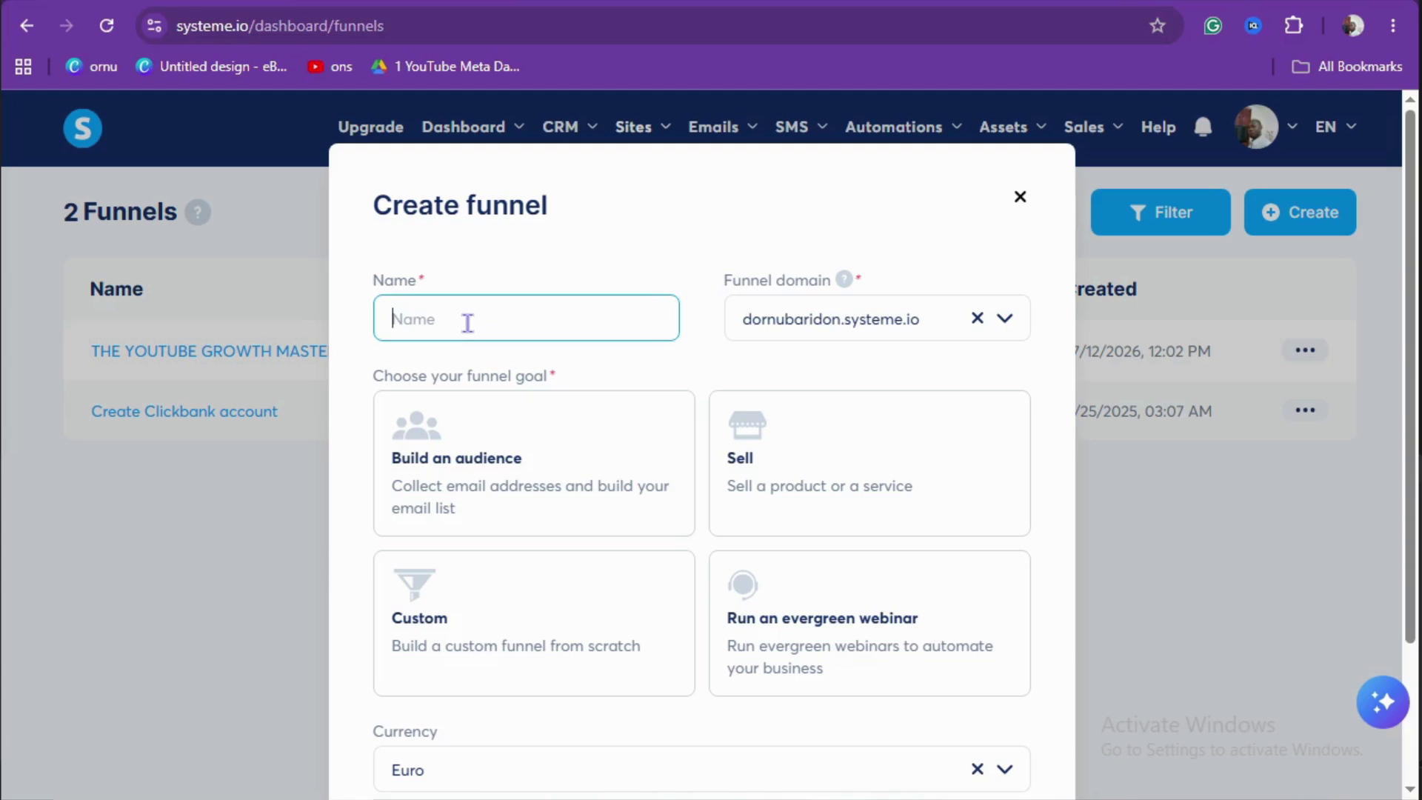
type("YtTutorial")
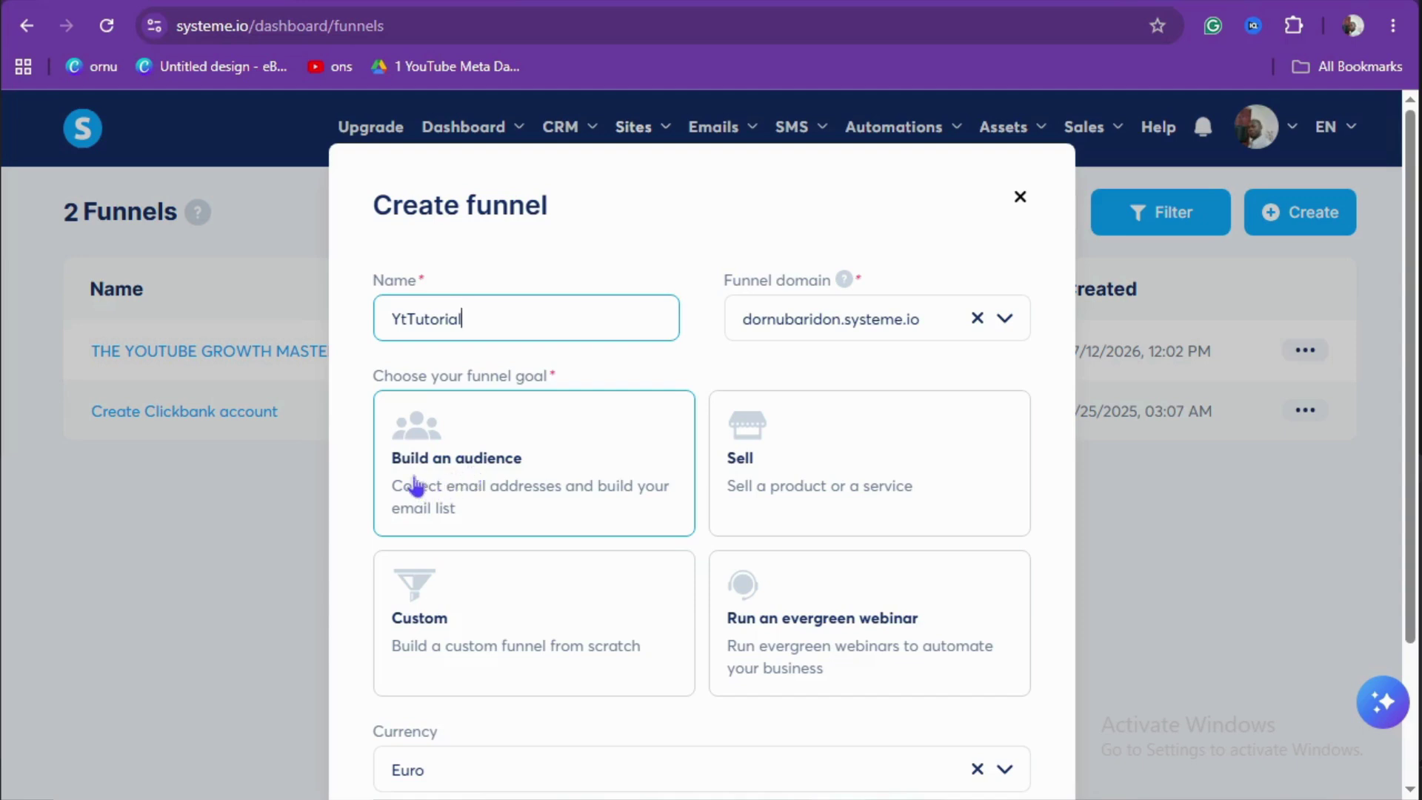
left_click(509, 468)
scroll(513, 474, "down", 3)
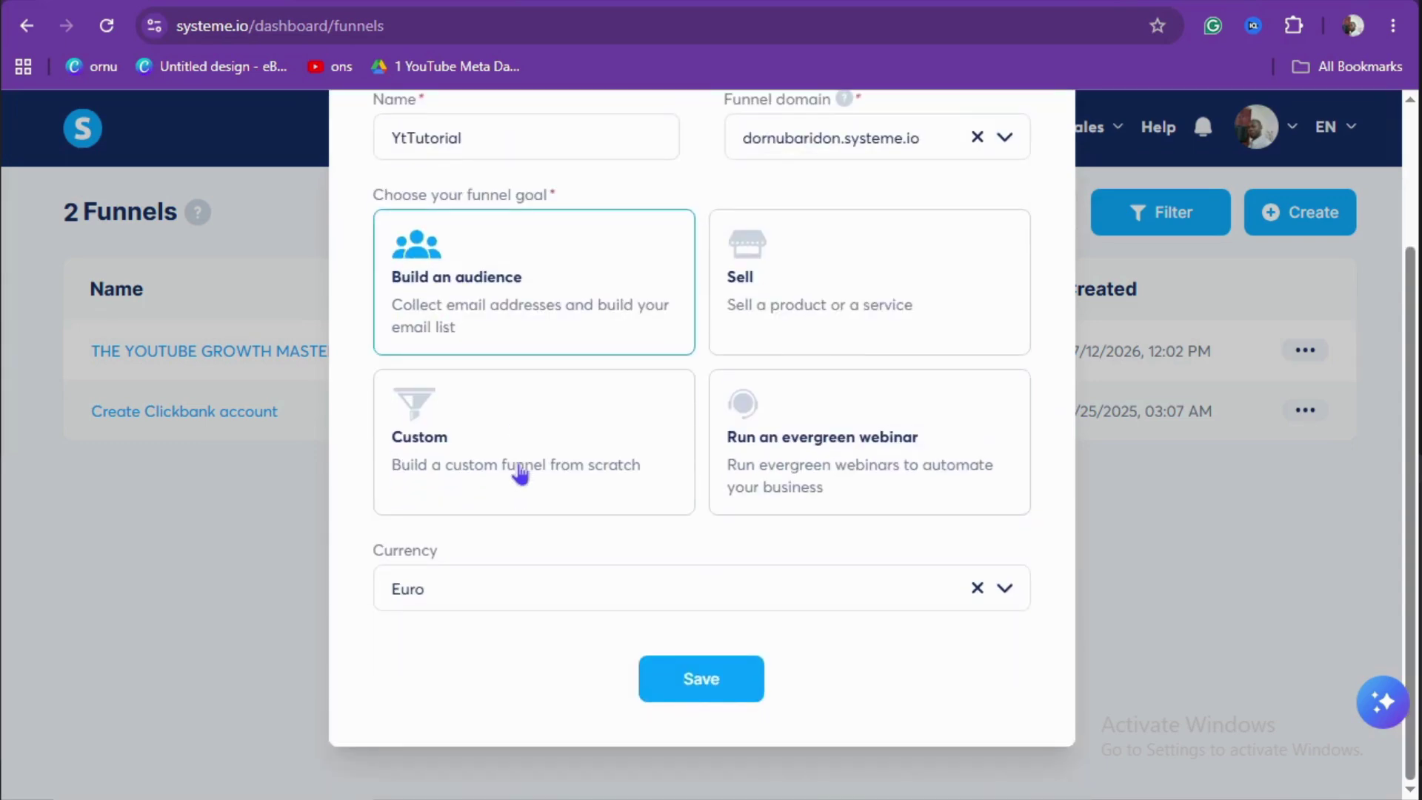
left_click(665, 668)
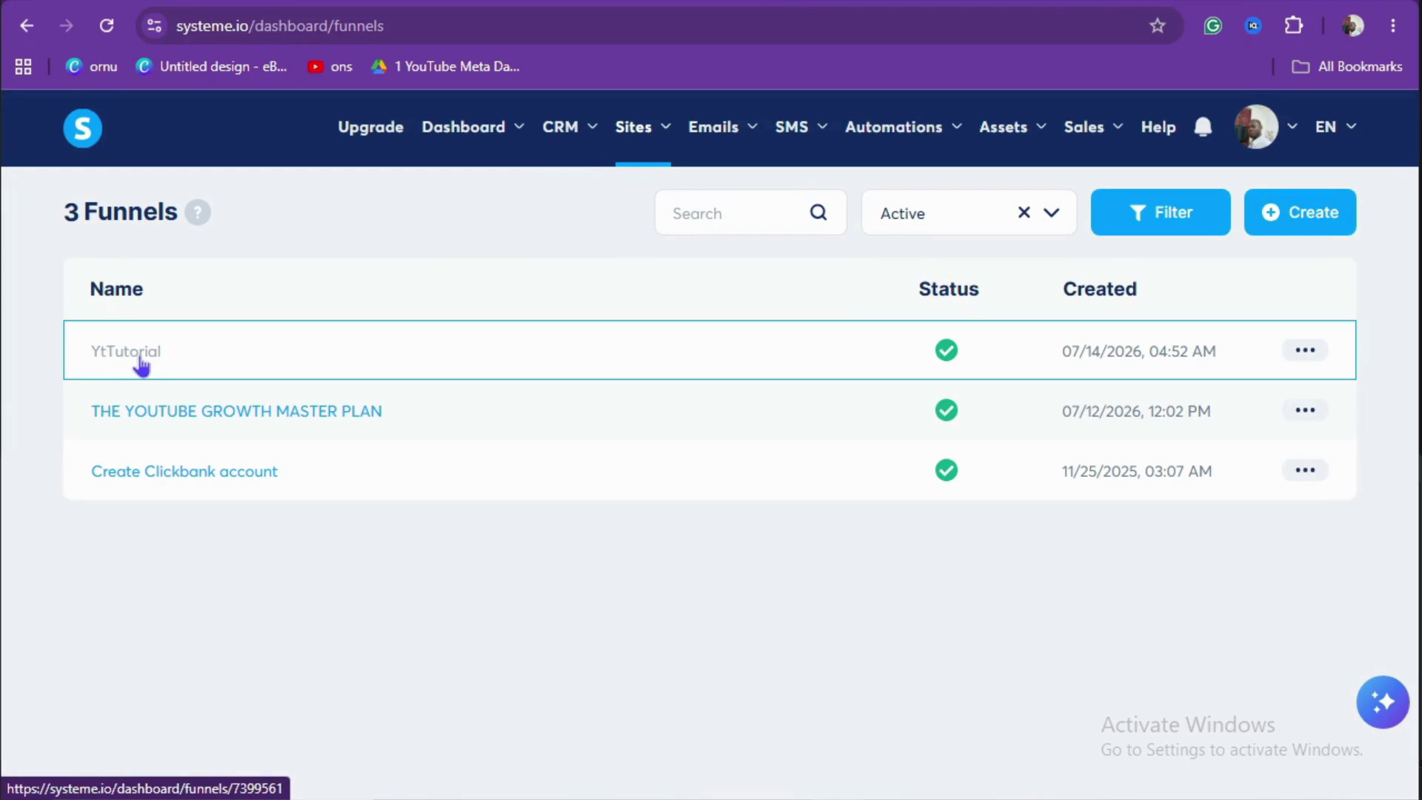
left_click(140, 354)
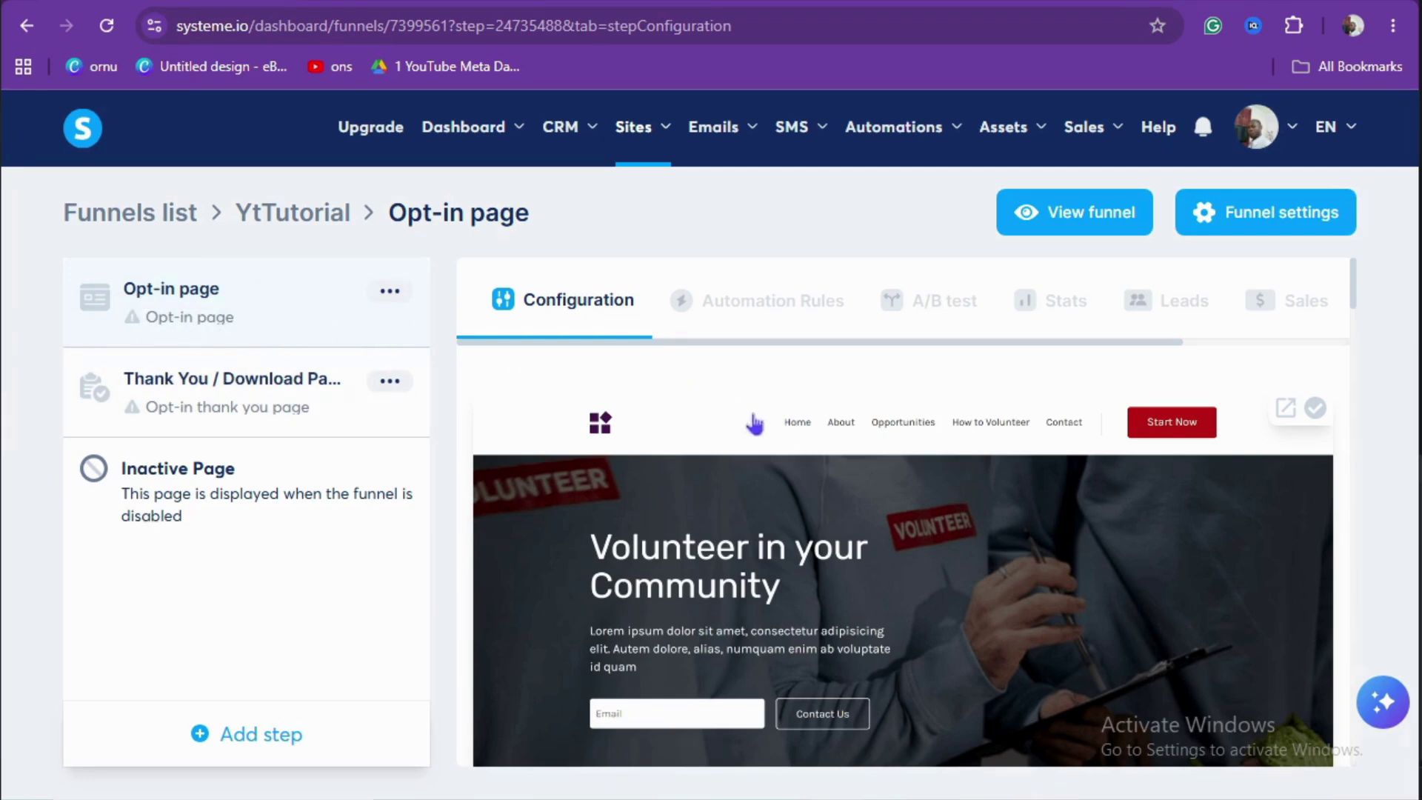
- Compare the opt-in page templates with the finished YouTube Growth Master Plan opt-in and thank-you pages
scroll(791, 449, "down", 5)
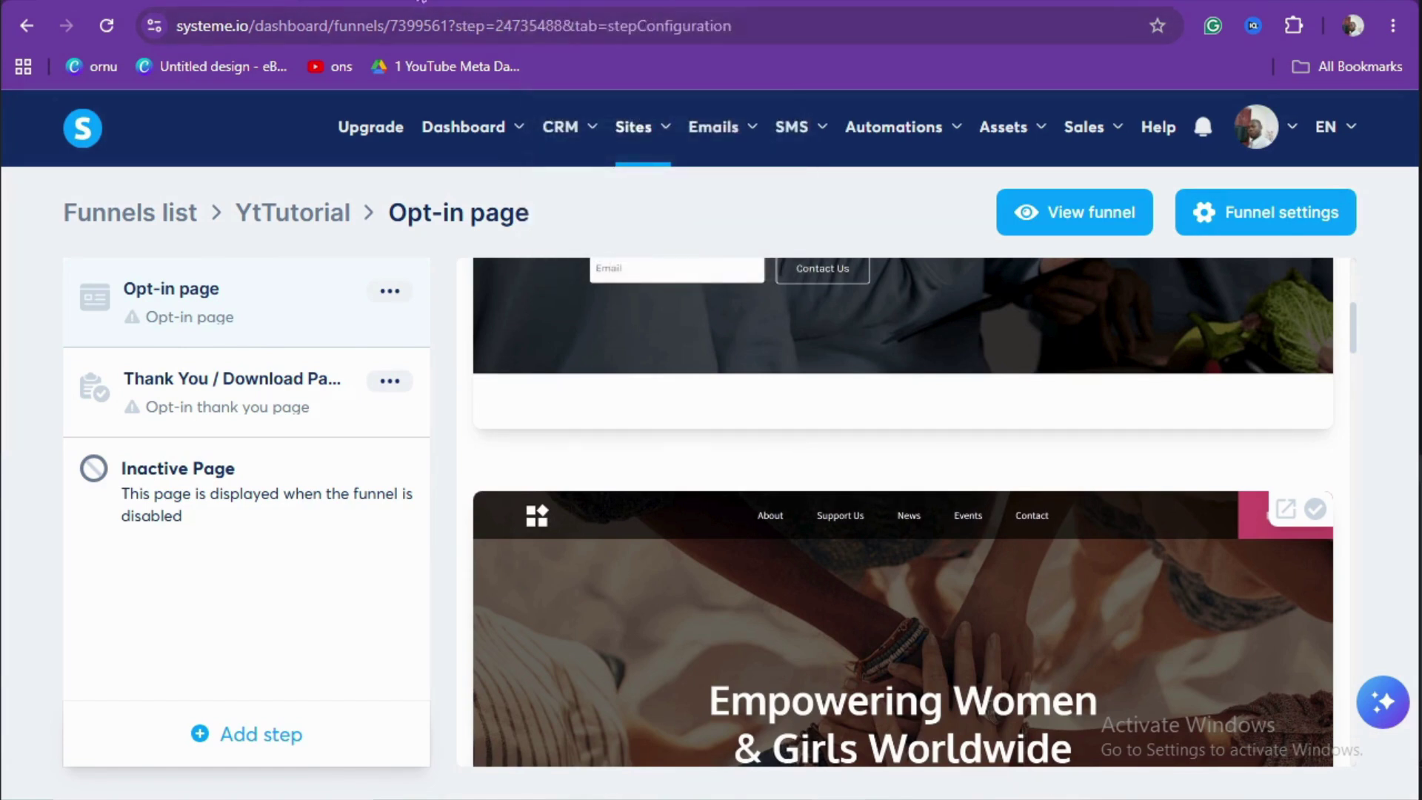
left_click(421, 1)
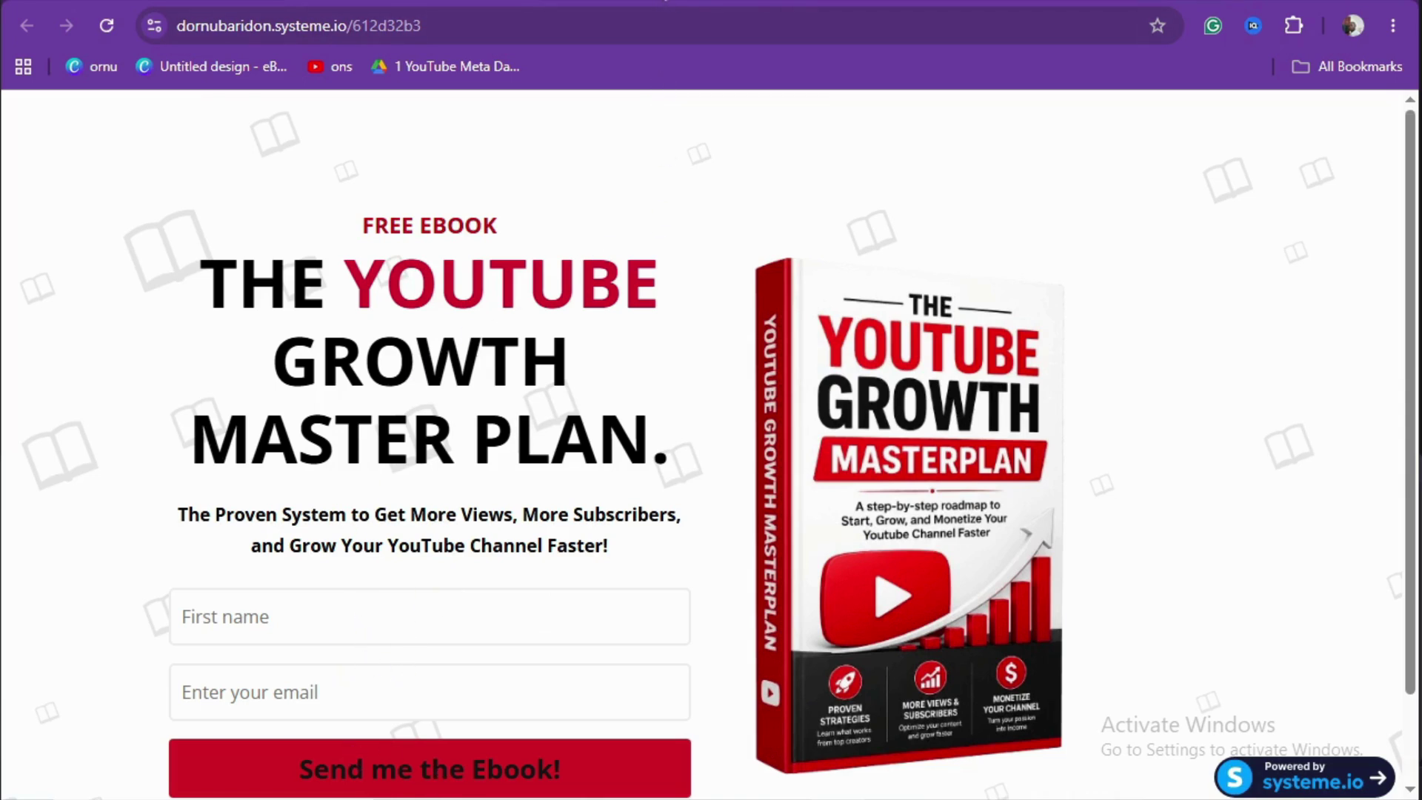
left_click(665, 2)
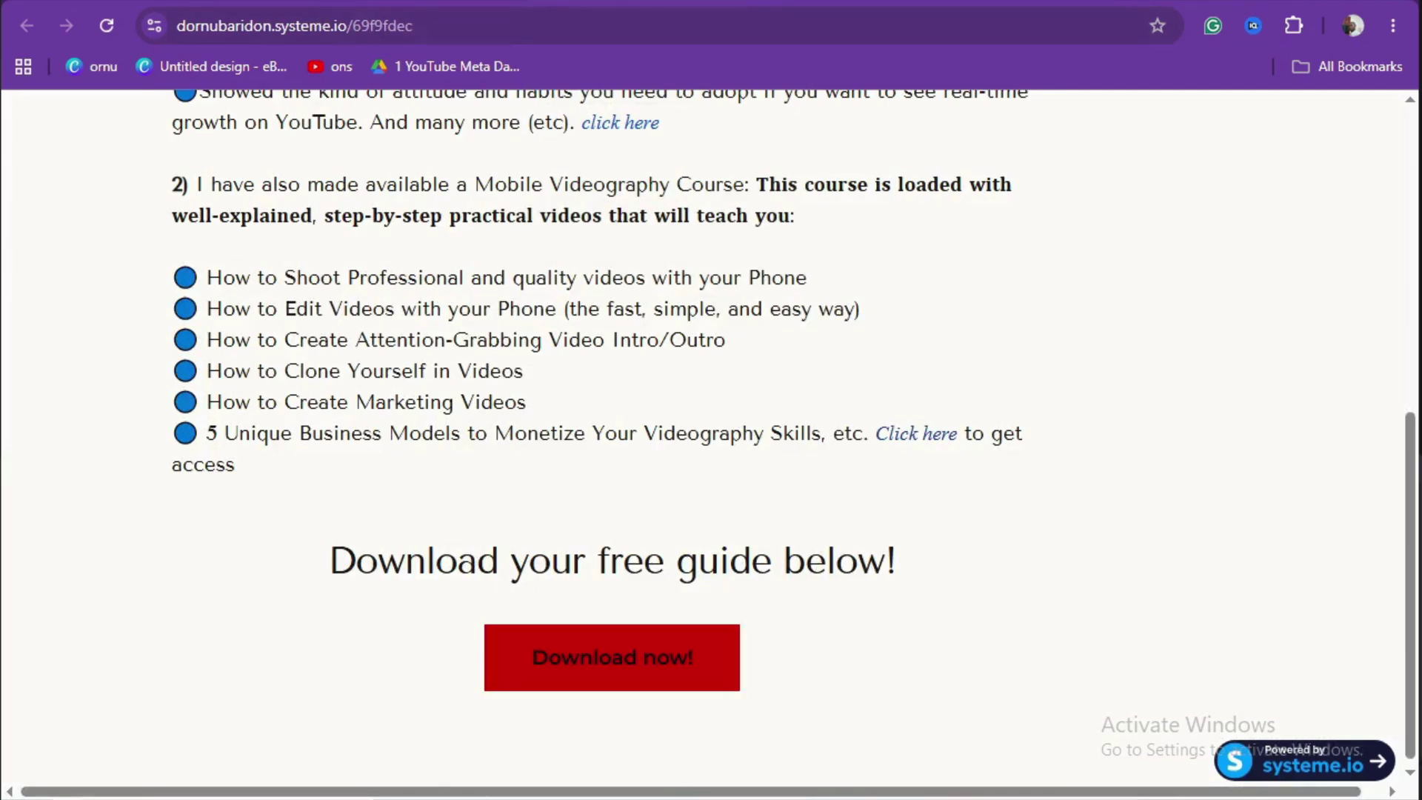
key("ctrl+shift+Tab")
key("ctrl+shift+Tab")
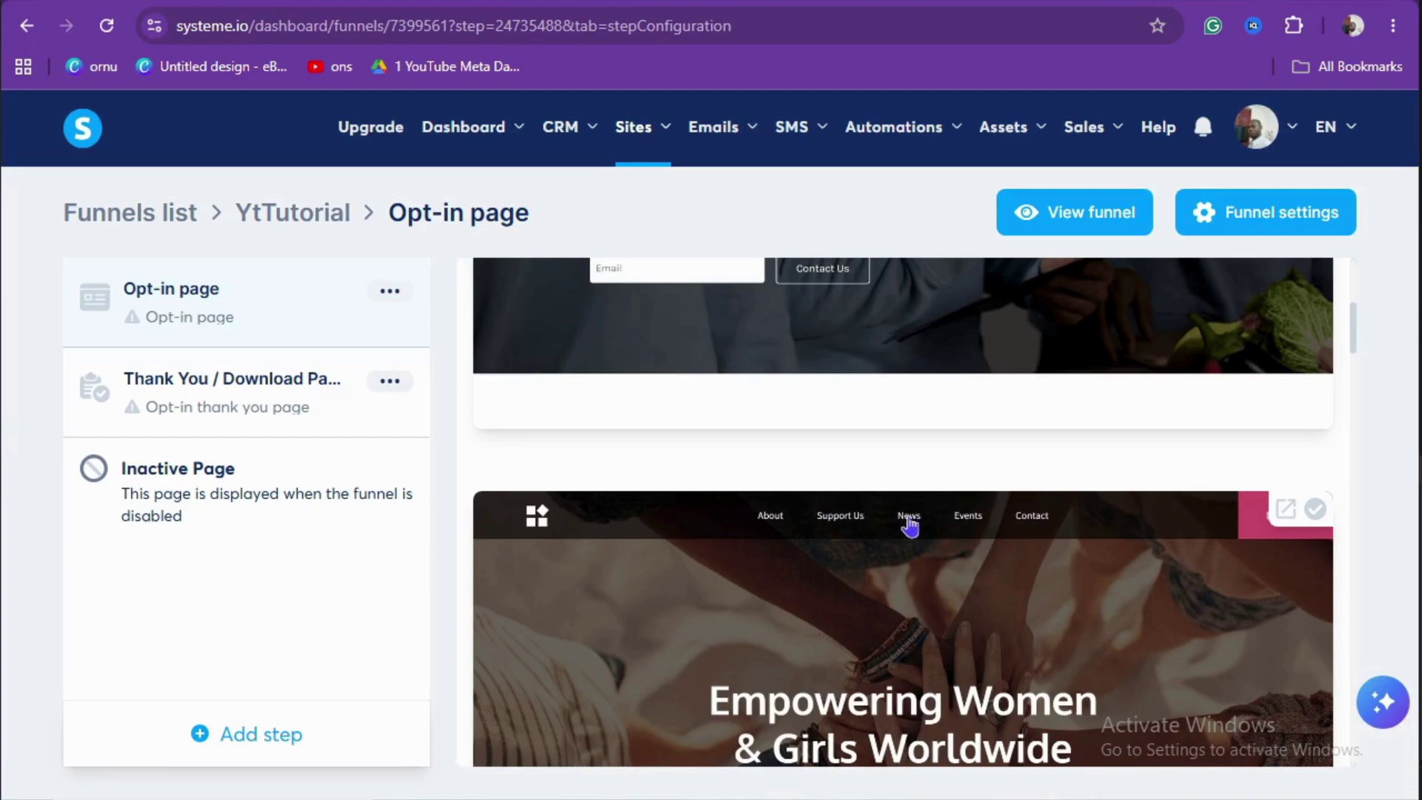
- Apply the "9 Must-Use Tools For SMM" free ebook template from the second page of templates to the opt-in page
scroll(1002, 532, "down", 10)
scroll(1001, 532, "down", 15)
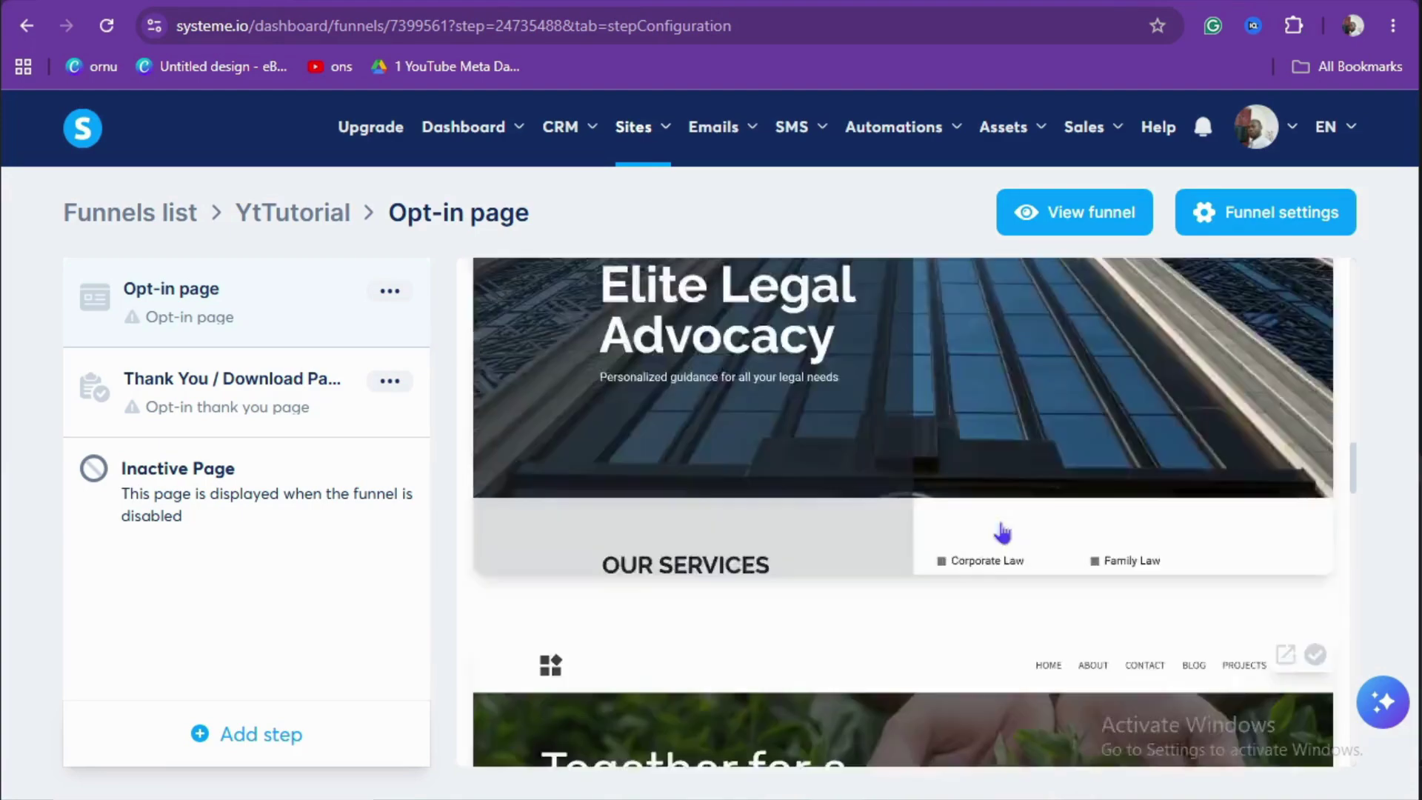
scroll(1009, 532, "down", 3)
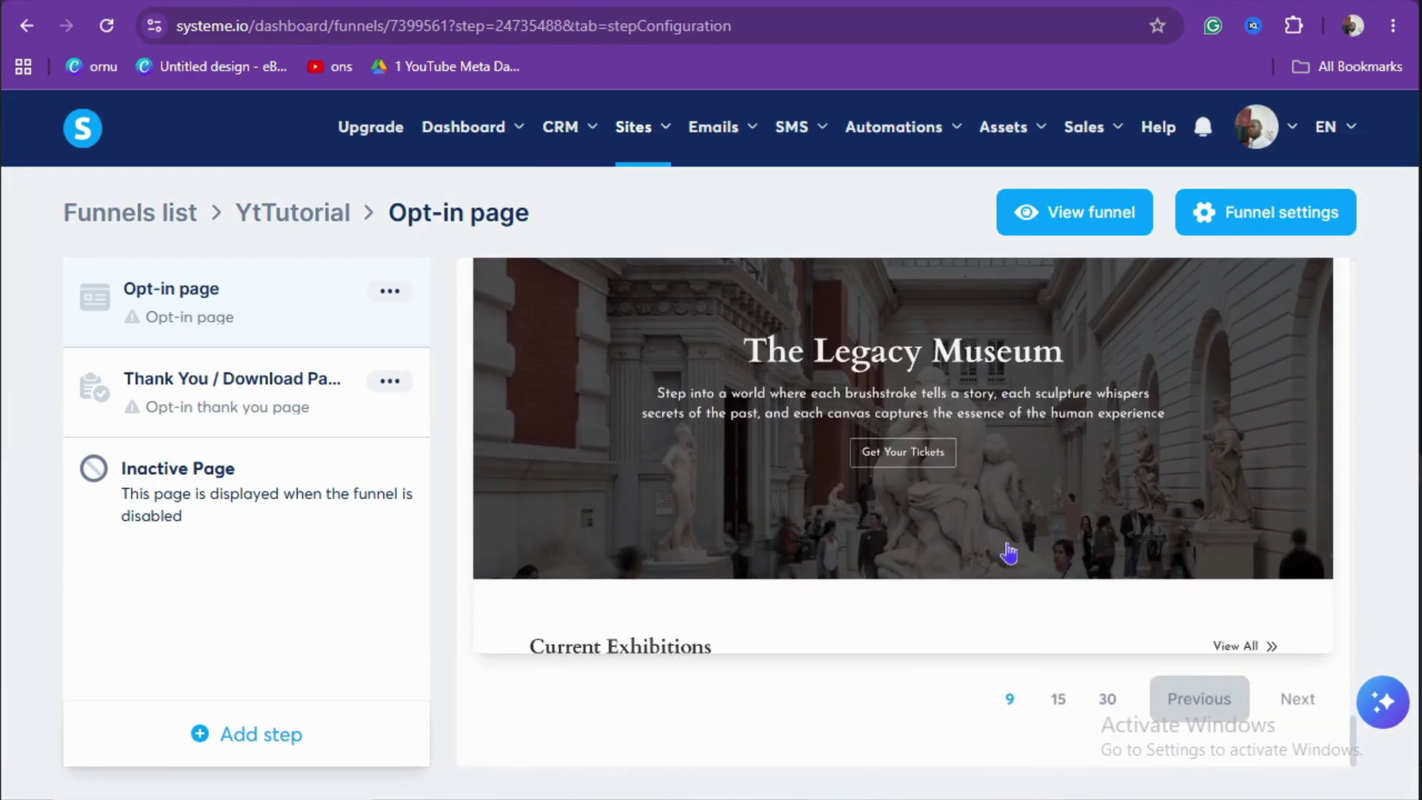
left_click(1303, 696)
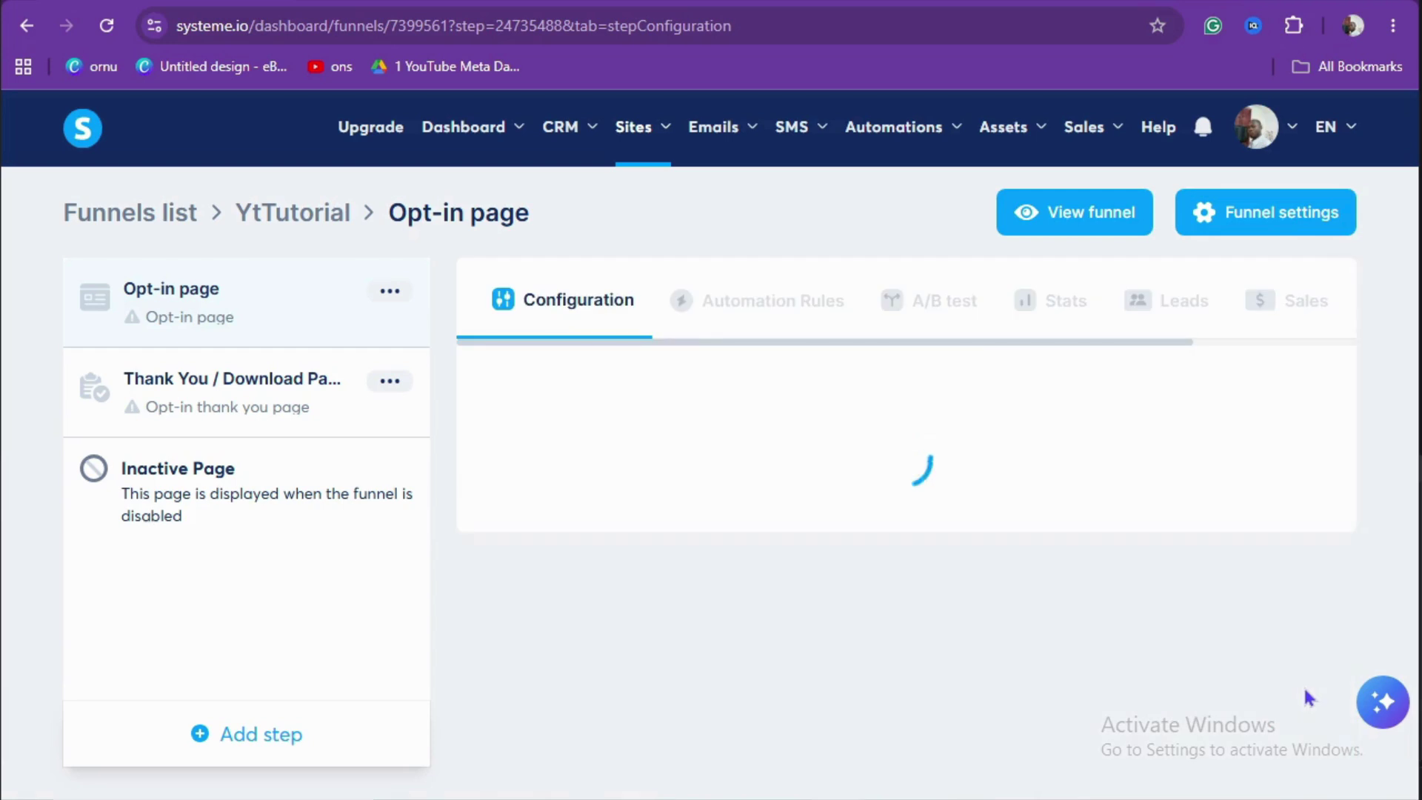
scroll(834, 552, "down", 5)
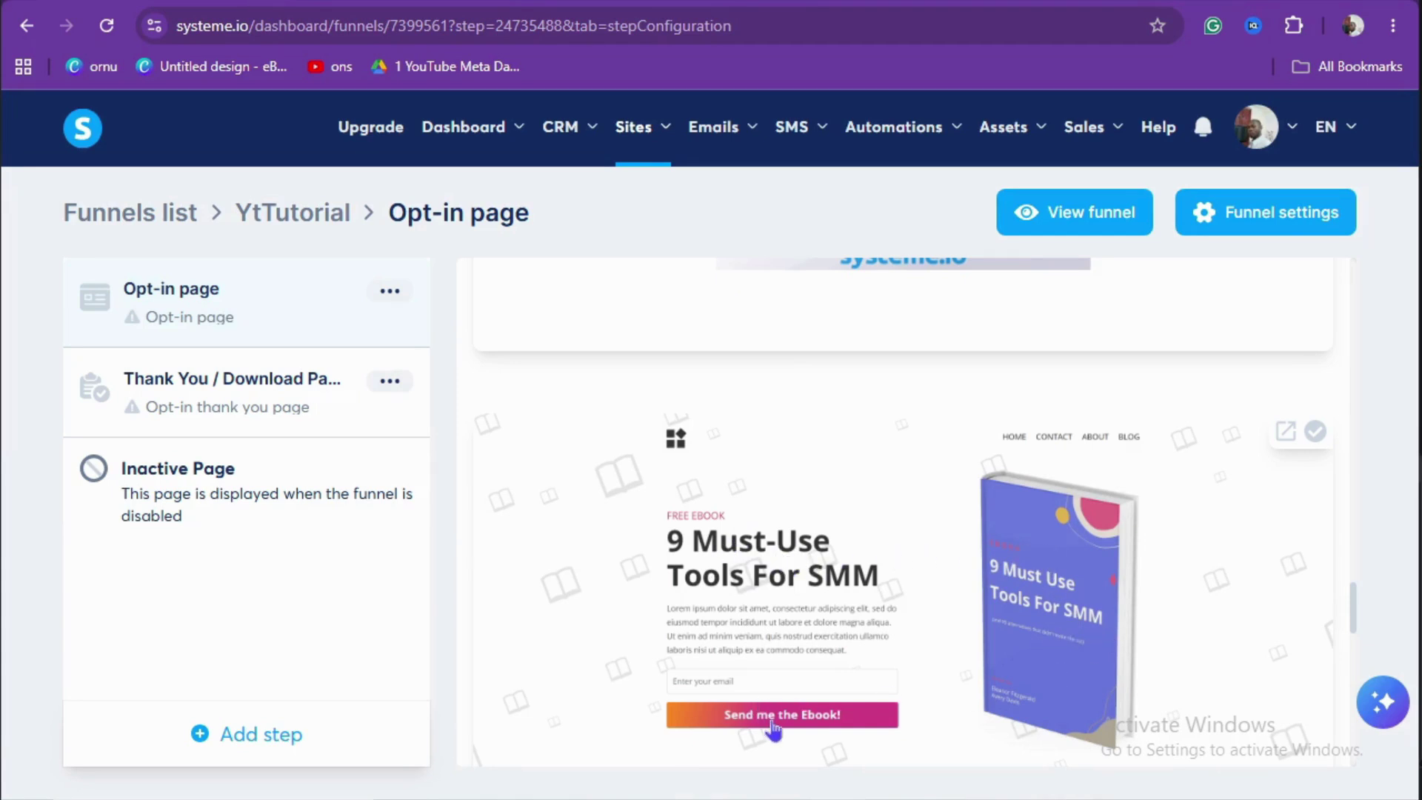
left_click(918, 556)
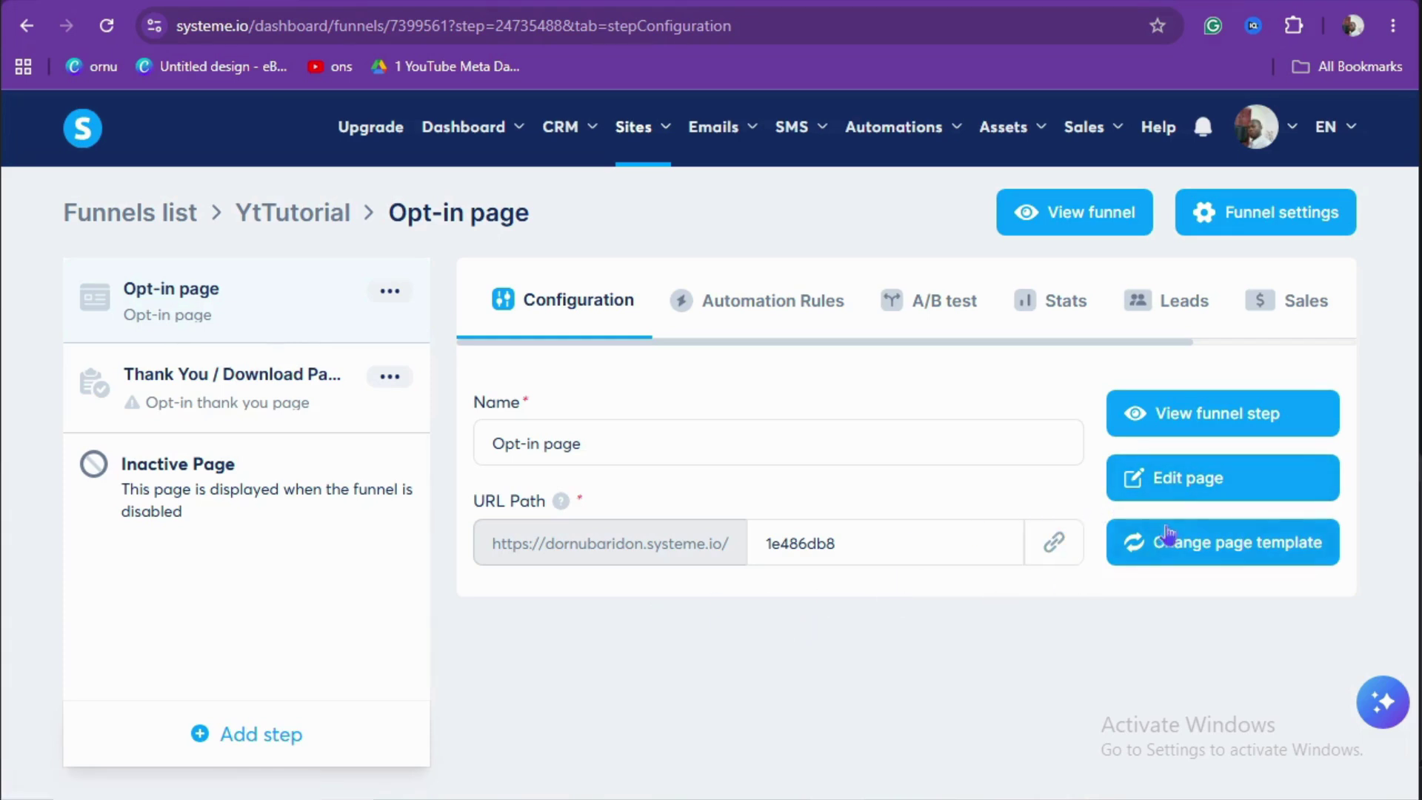
- Open the opt-in page for editing and replace its main headline with "THE YOUTUBE GROWTH MASTER PLAN", with YOUTUBE in red
left_click(1197, 492)
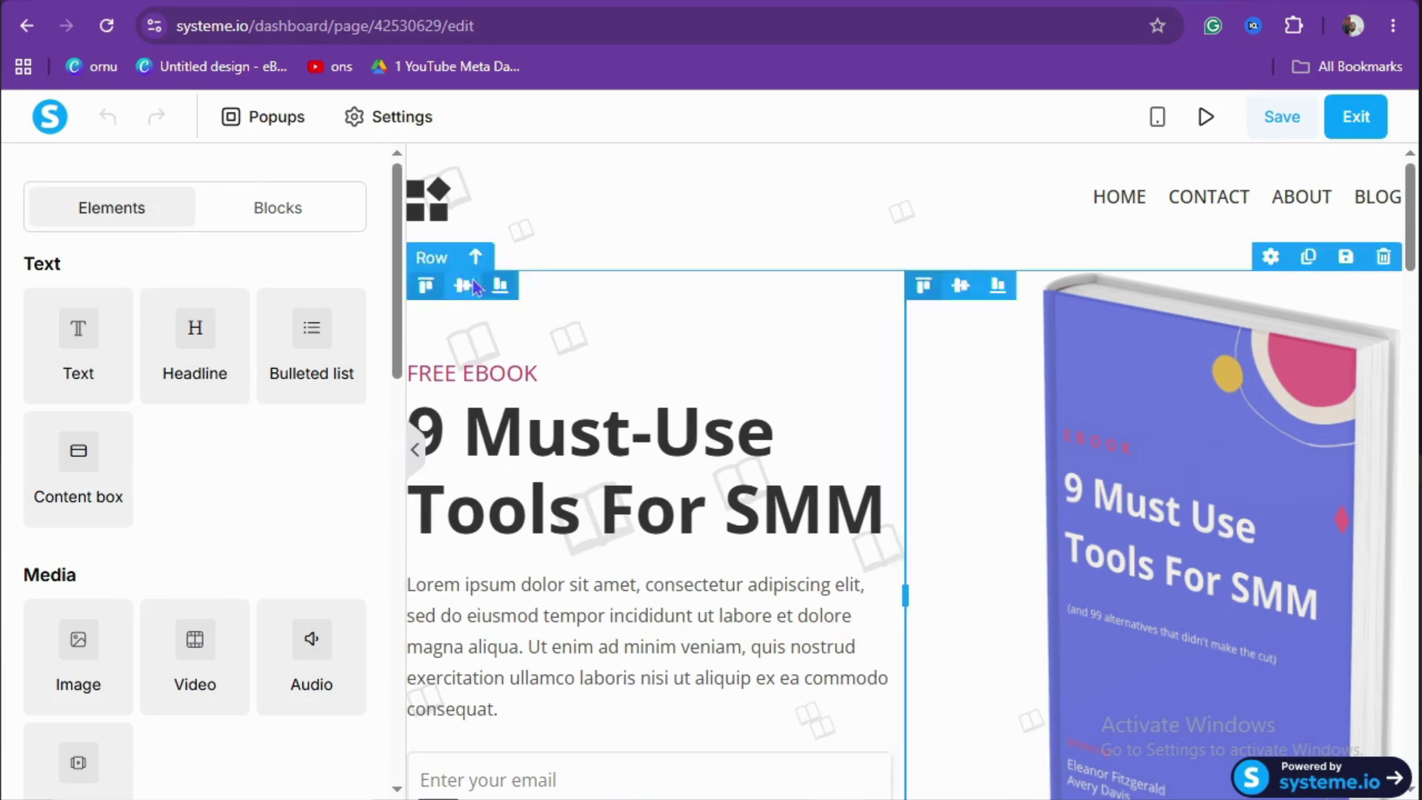
left_click_drag(397, 306, 447, 289)
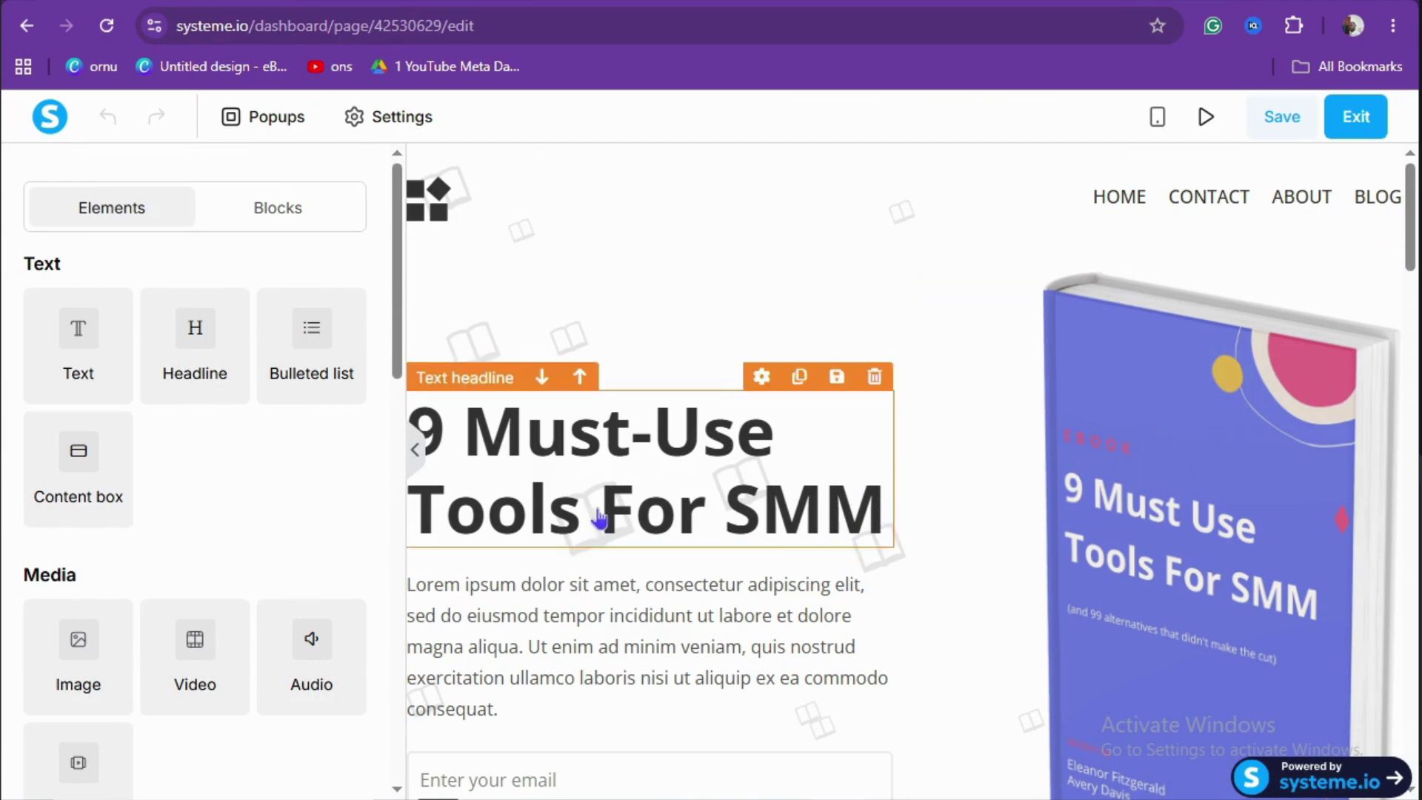
left_click(566, 485)
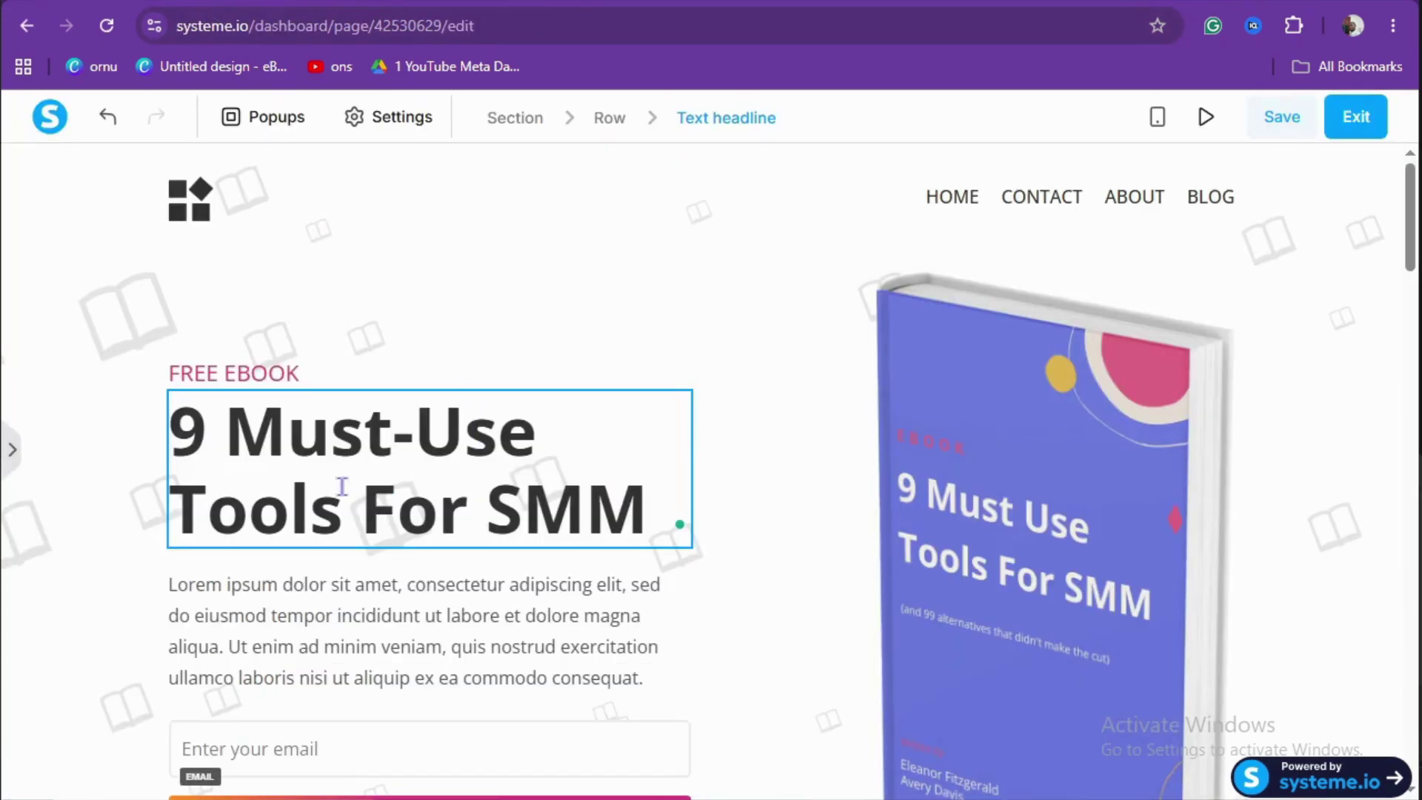
key("ctrl+a")
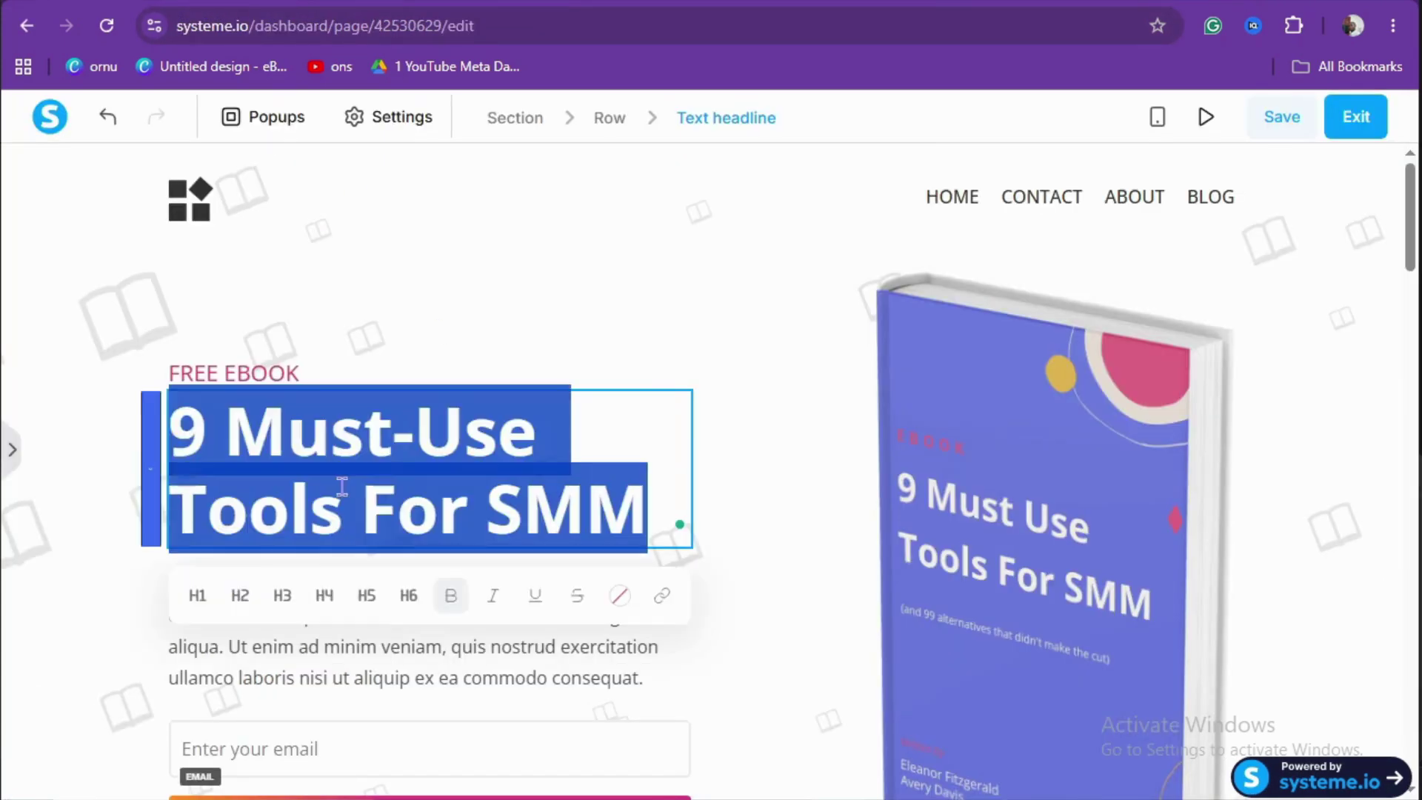
type("THE YOUTUBE GROWTH MASTER PLAN")
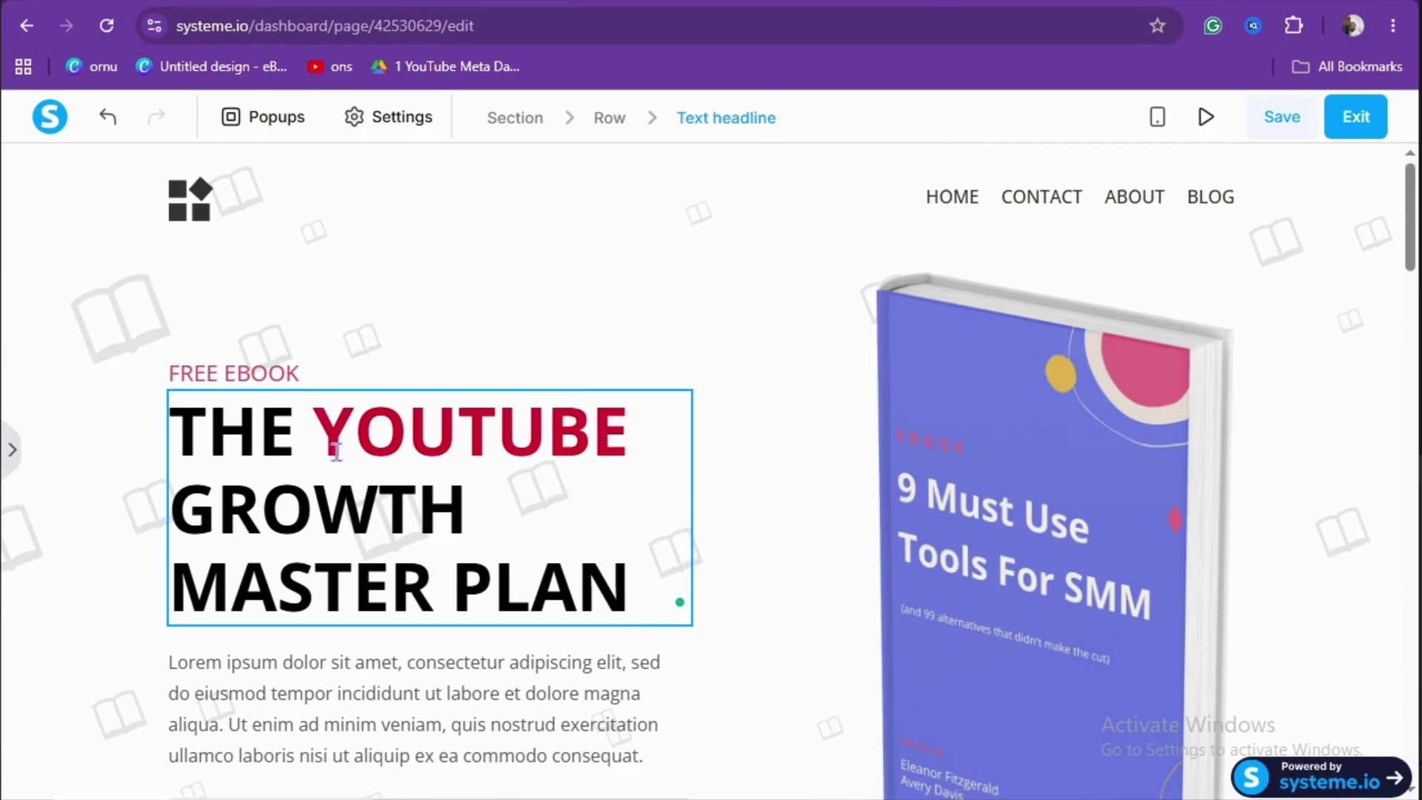
- Replace the placeholder paragraph under the headline with the example page's subheading "The Proven System to Get More Views, More Subscribers, and Grow Your YouTube Channel Faster!"
left_click(438, 712)
left_click(437, 704)
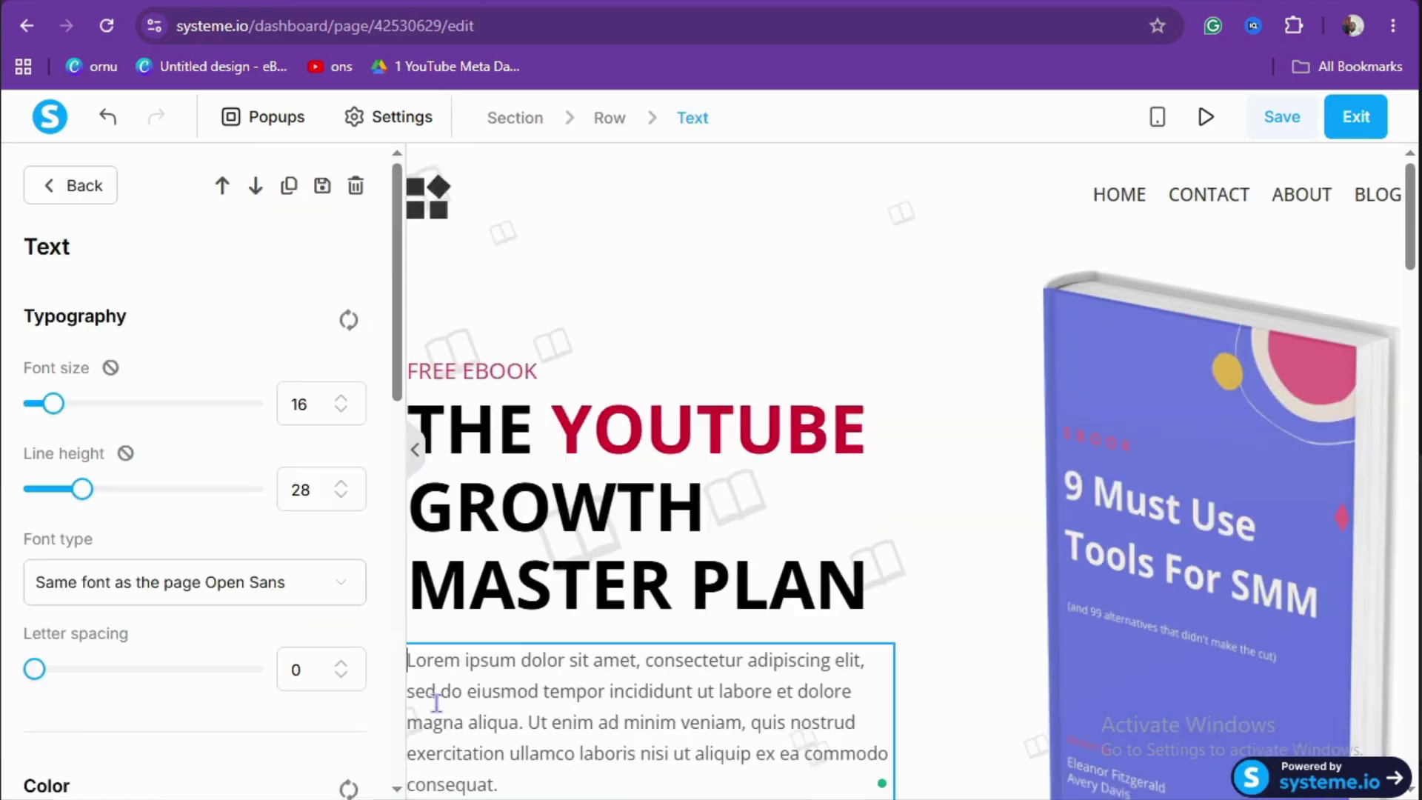
triple_click(437, 703)
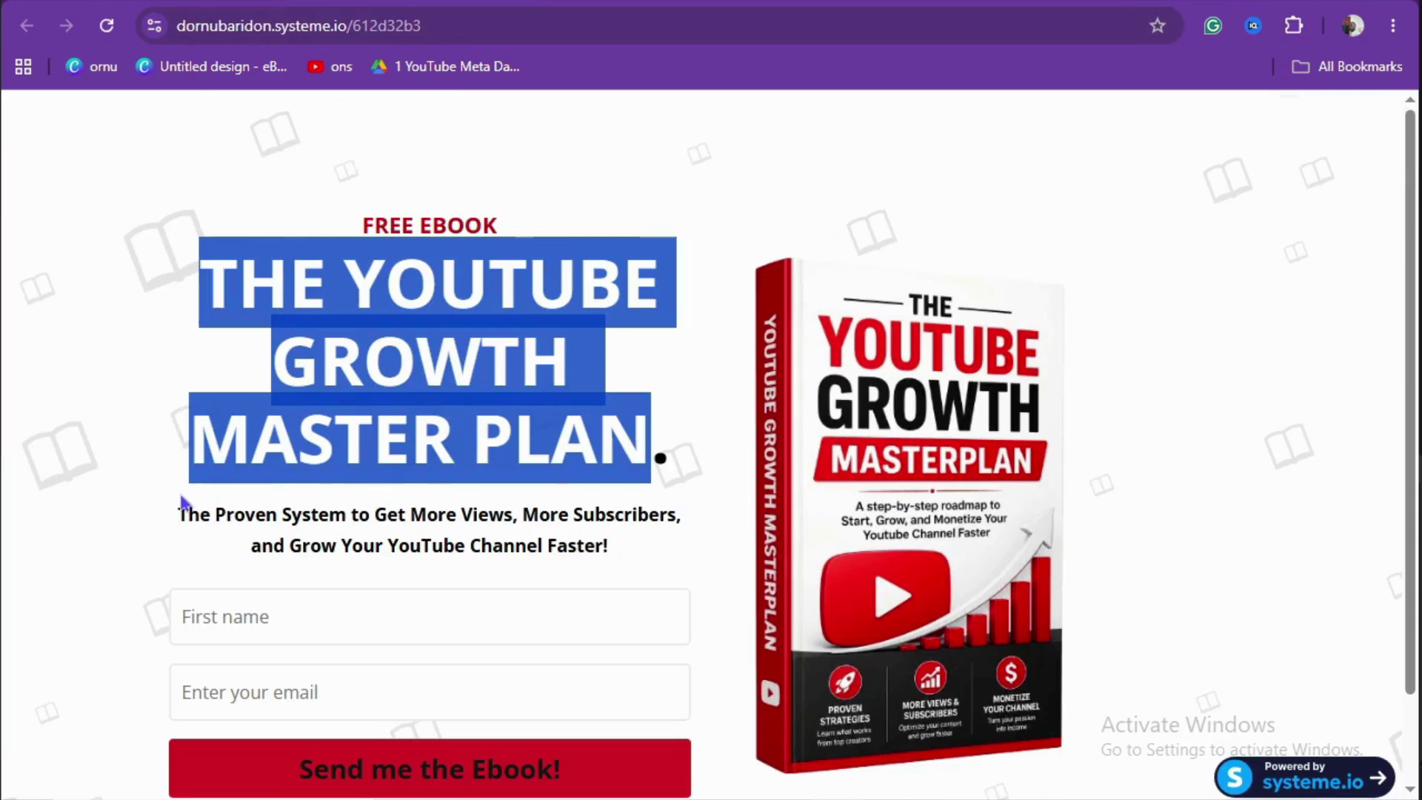
left_click_drag(180, 512, 605, 548)
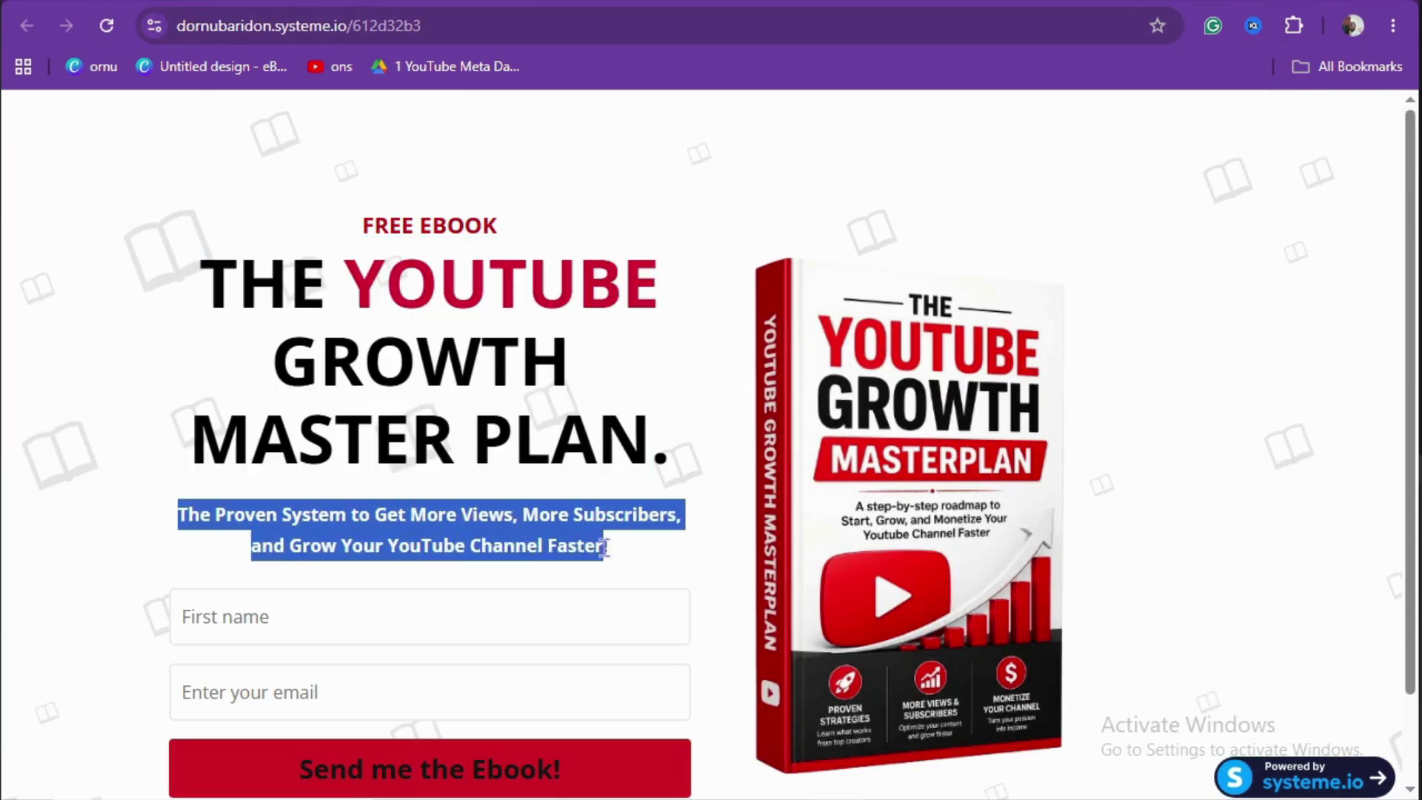
right_click(485, 514)
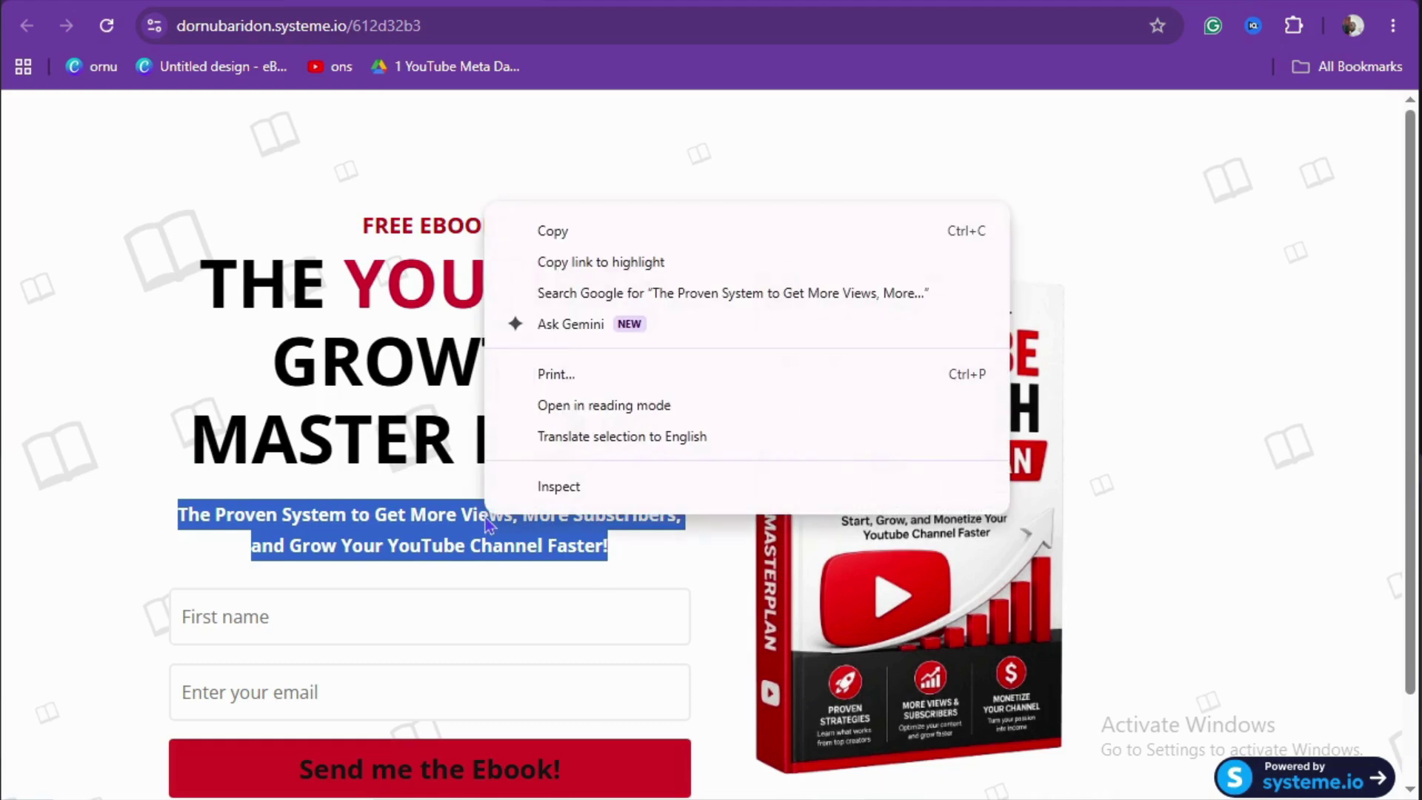
left_click(525, 232)
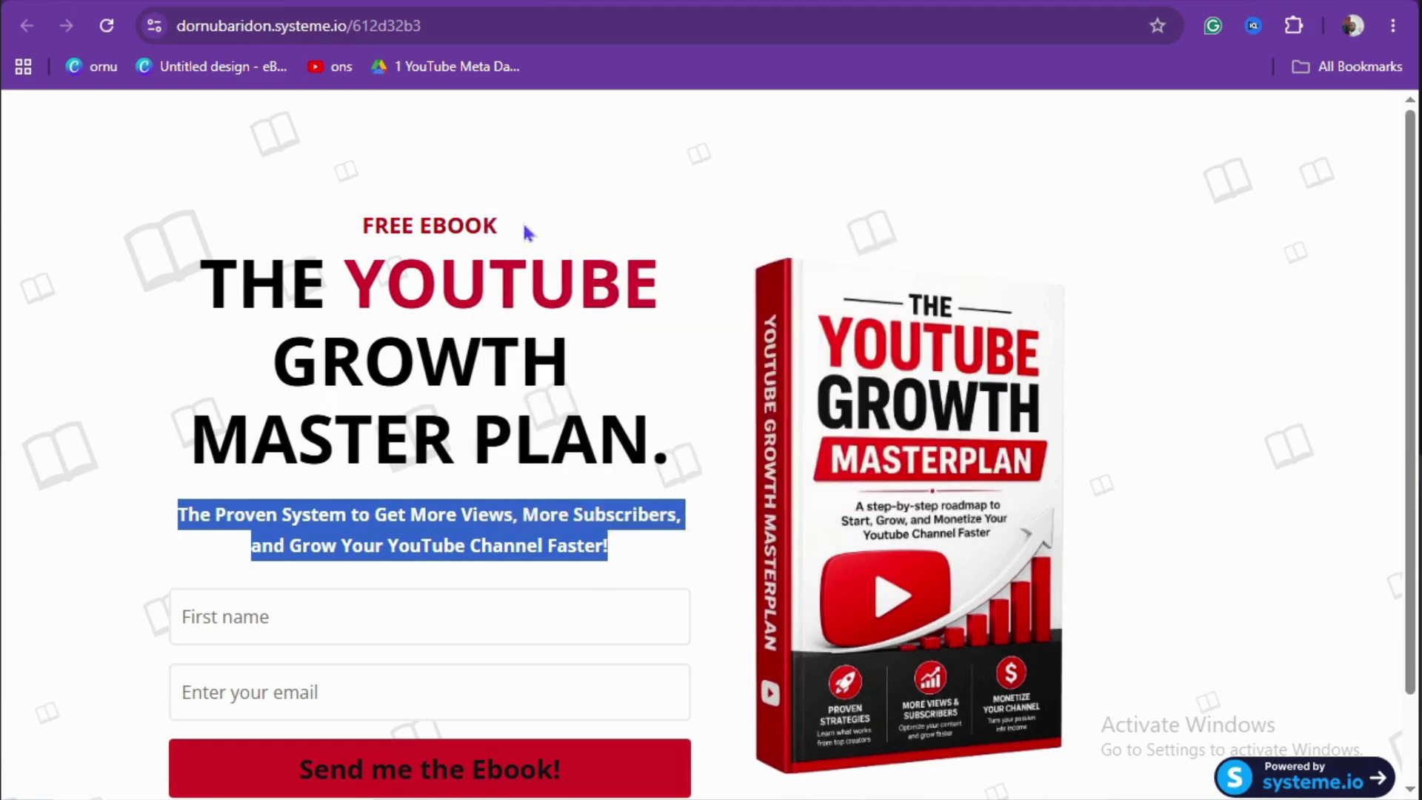
left_click(177, 4)
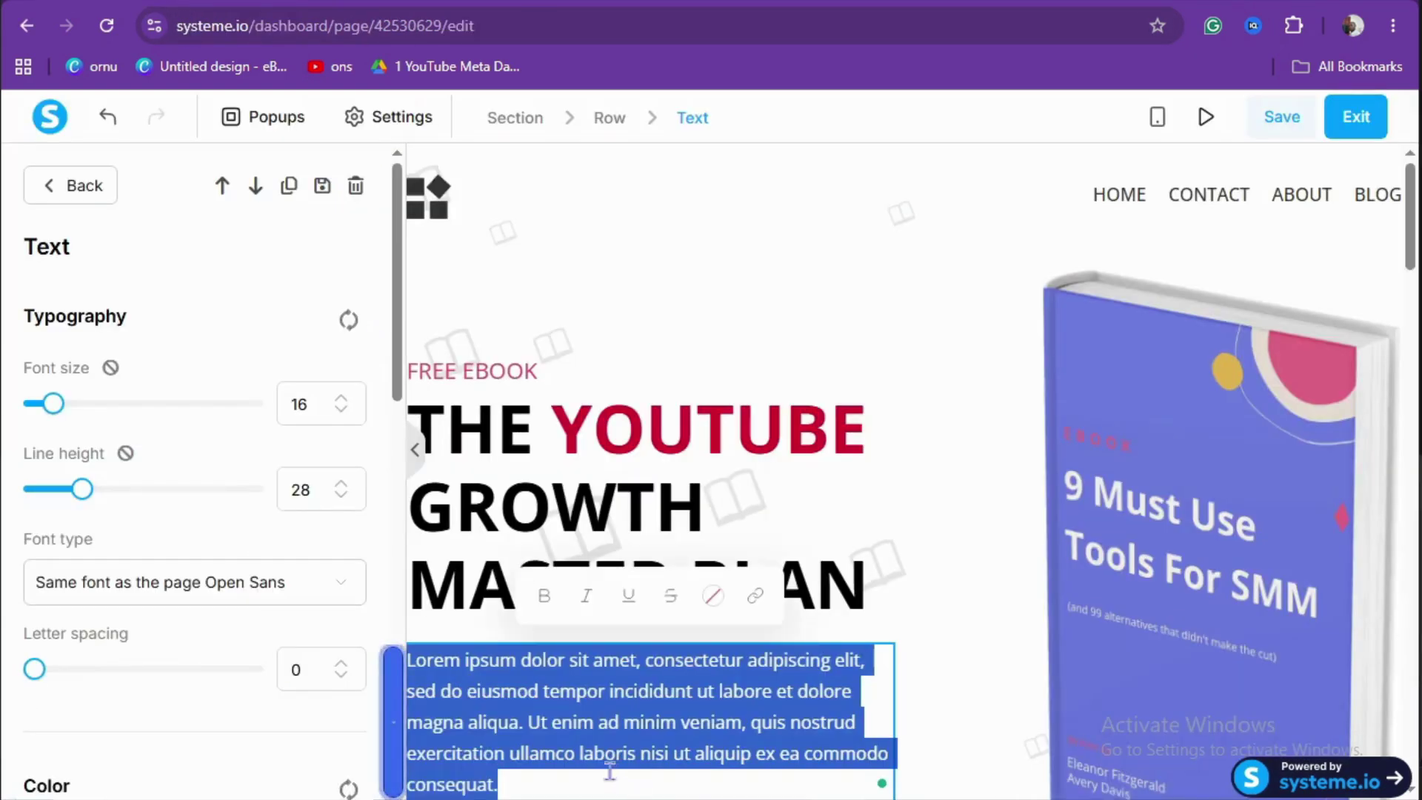
key("ctrl+v")
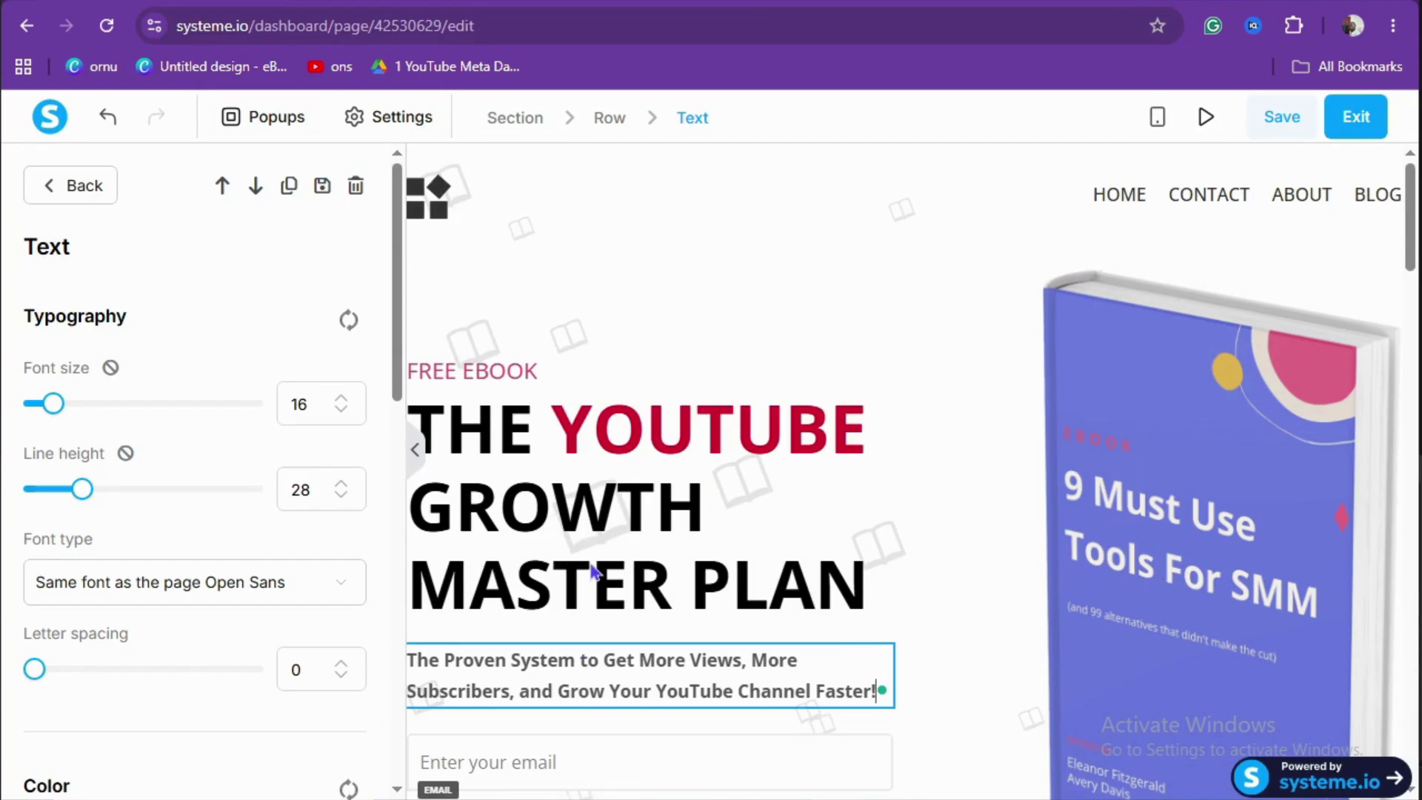
left_click(915, 575)
- Delete the four sections below the opt-in form: What You'll Learn, We did the research, the testimonials, and Ready to learn, implement and grow
scroll(916, 574, "down", 7)
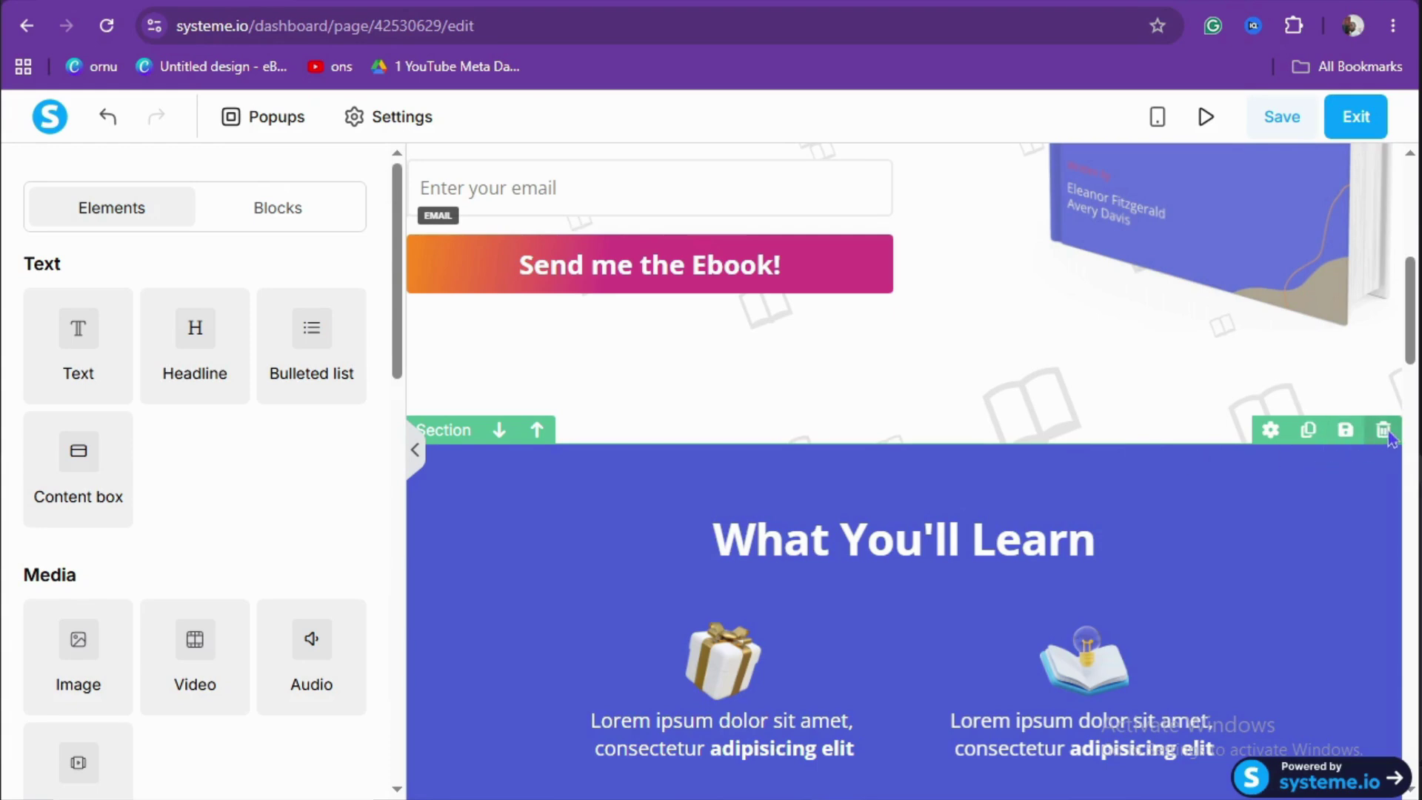
left_click(1384, 431)
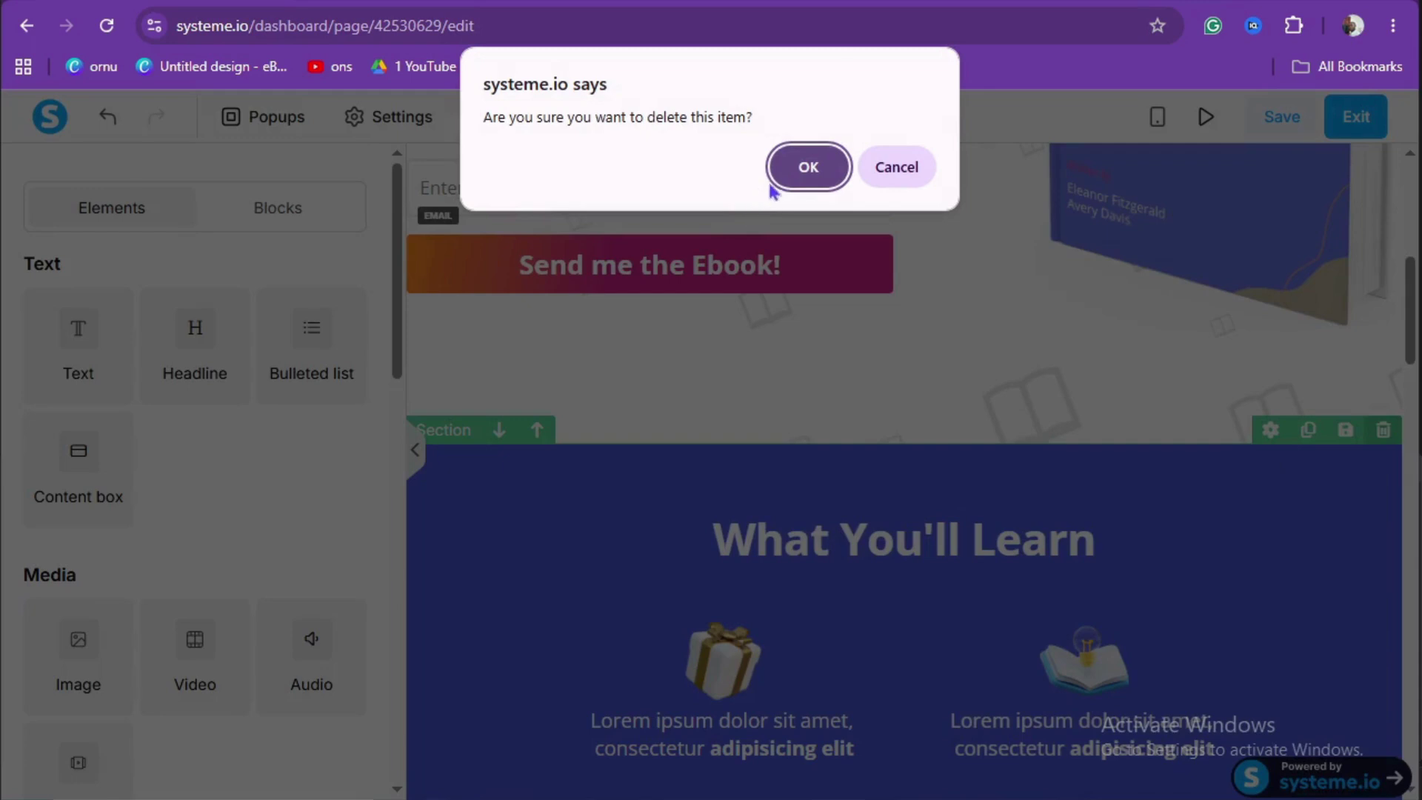
left_click(791, 179)
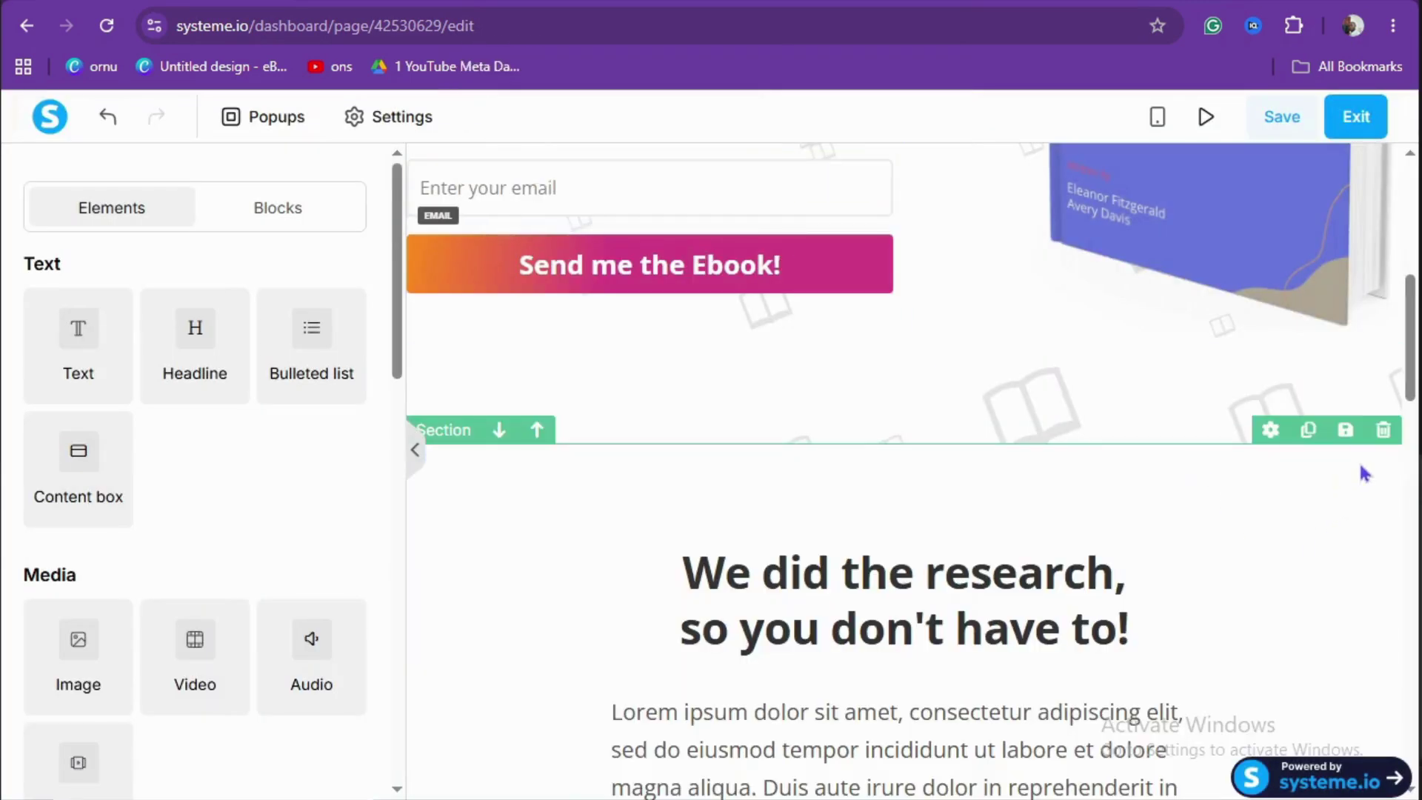
left_click(1385, 433)
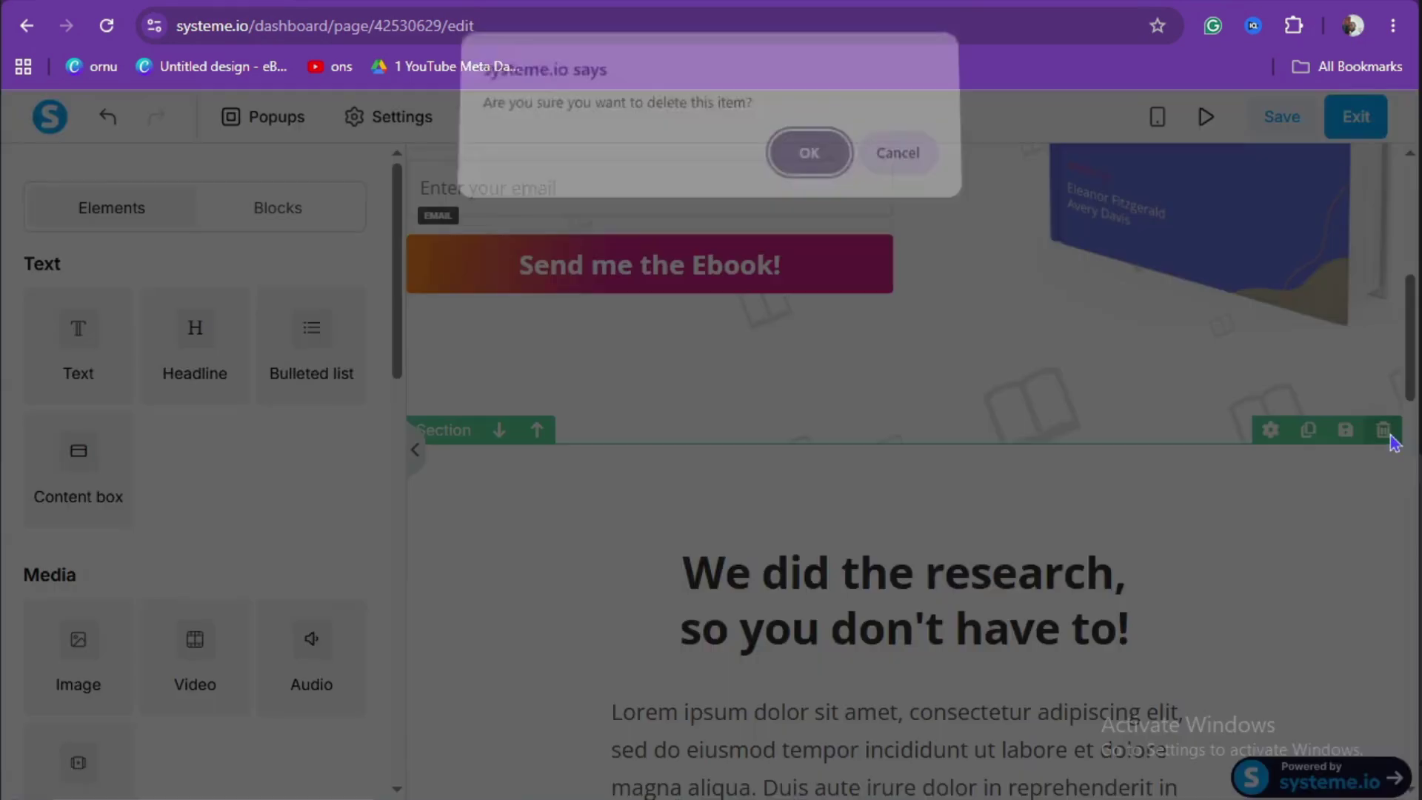
left_click(810, 167)
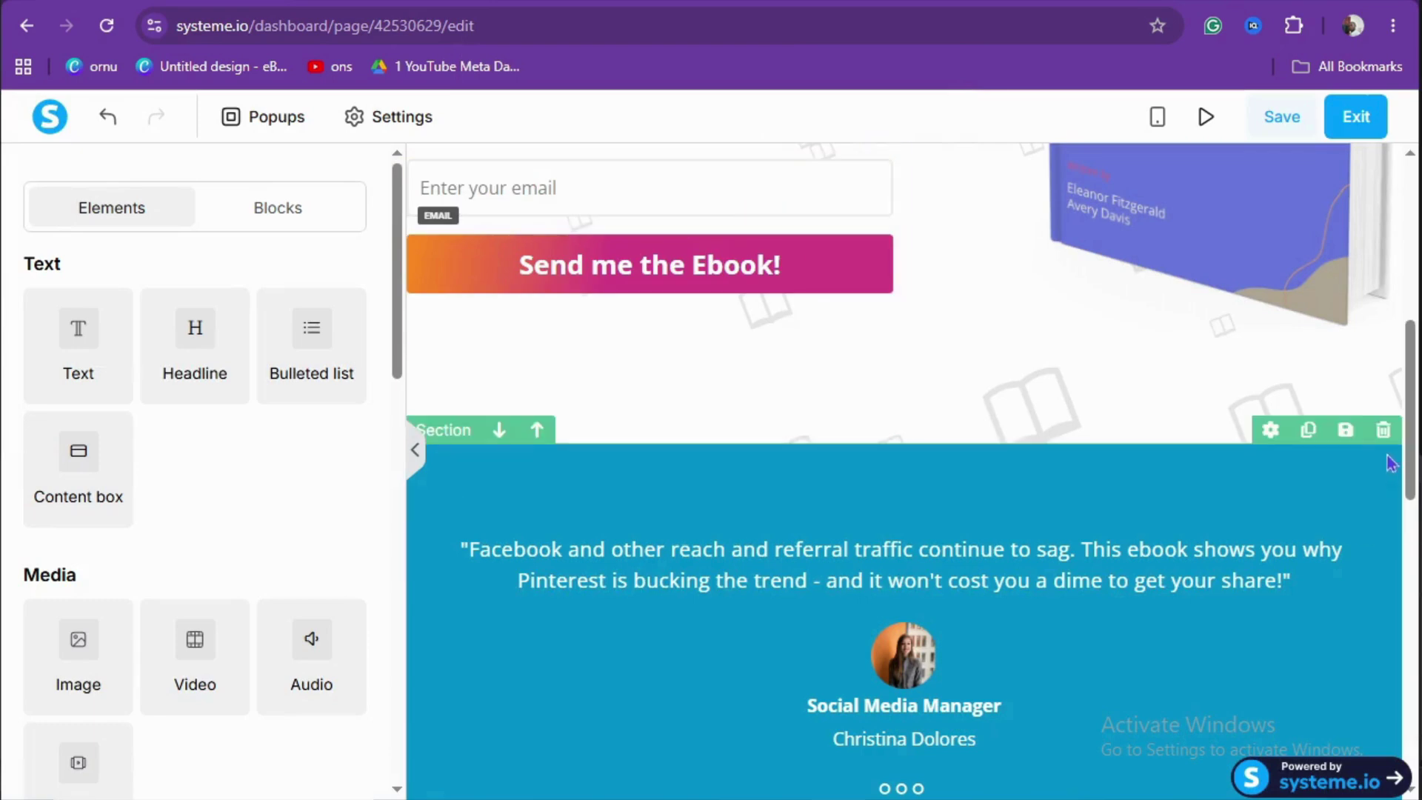
left_click(1384, 431)
left_click(819, 181)
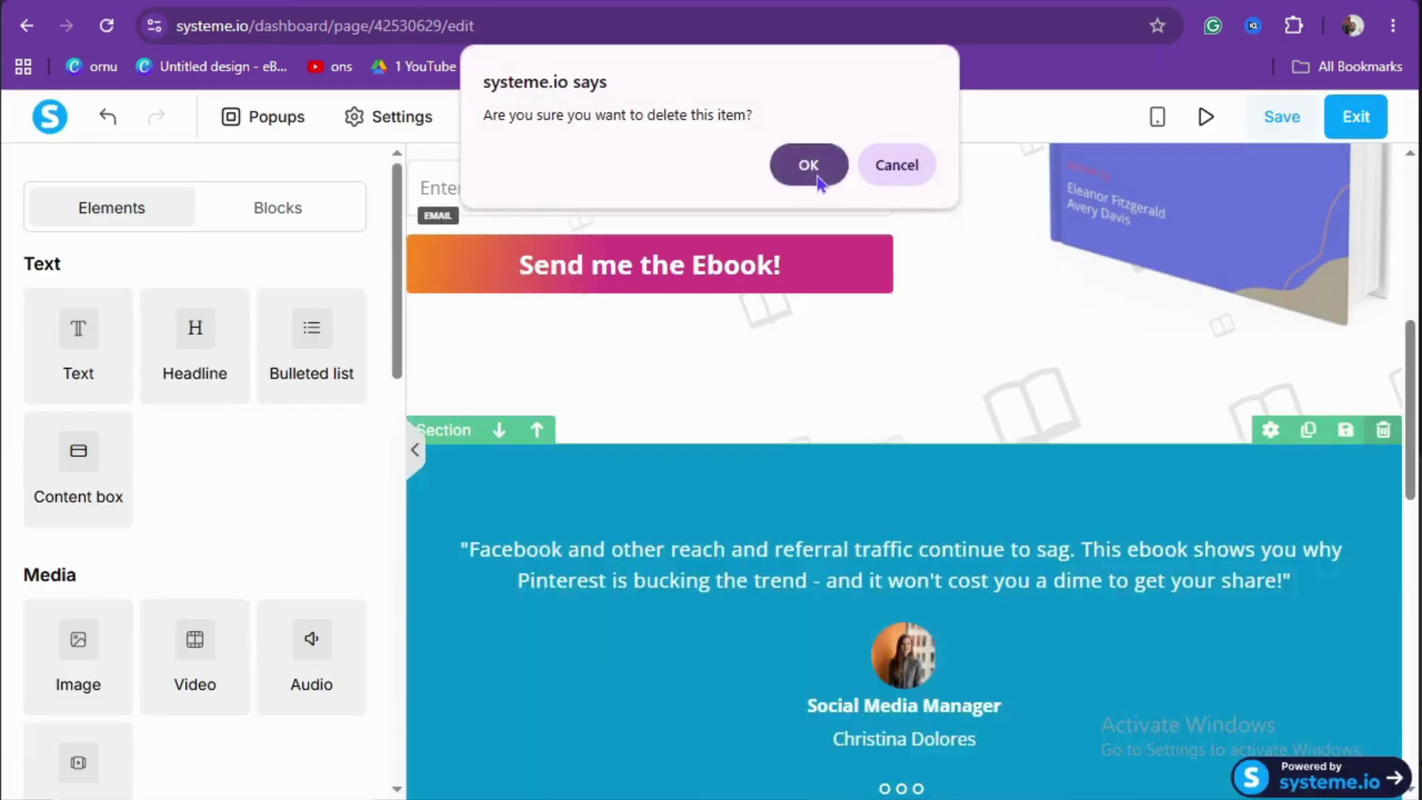
left_click(819, 182)
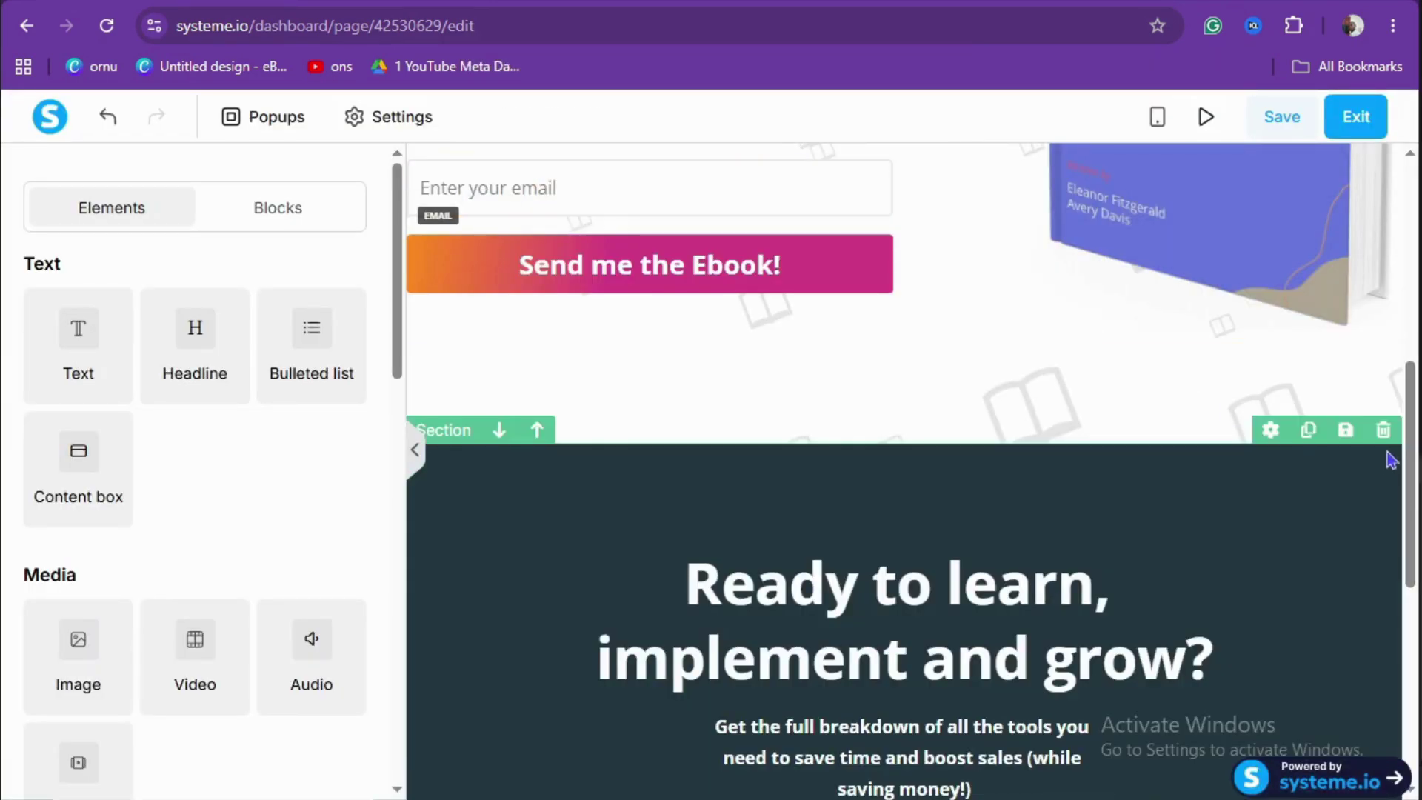
left_click(1384, 430)
left_click(810, 167)
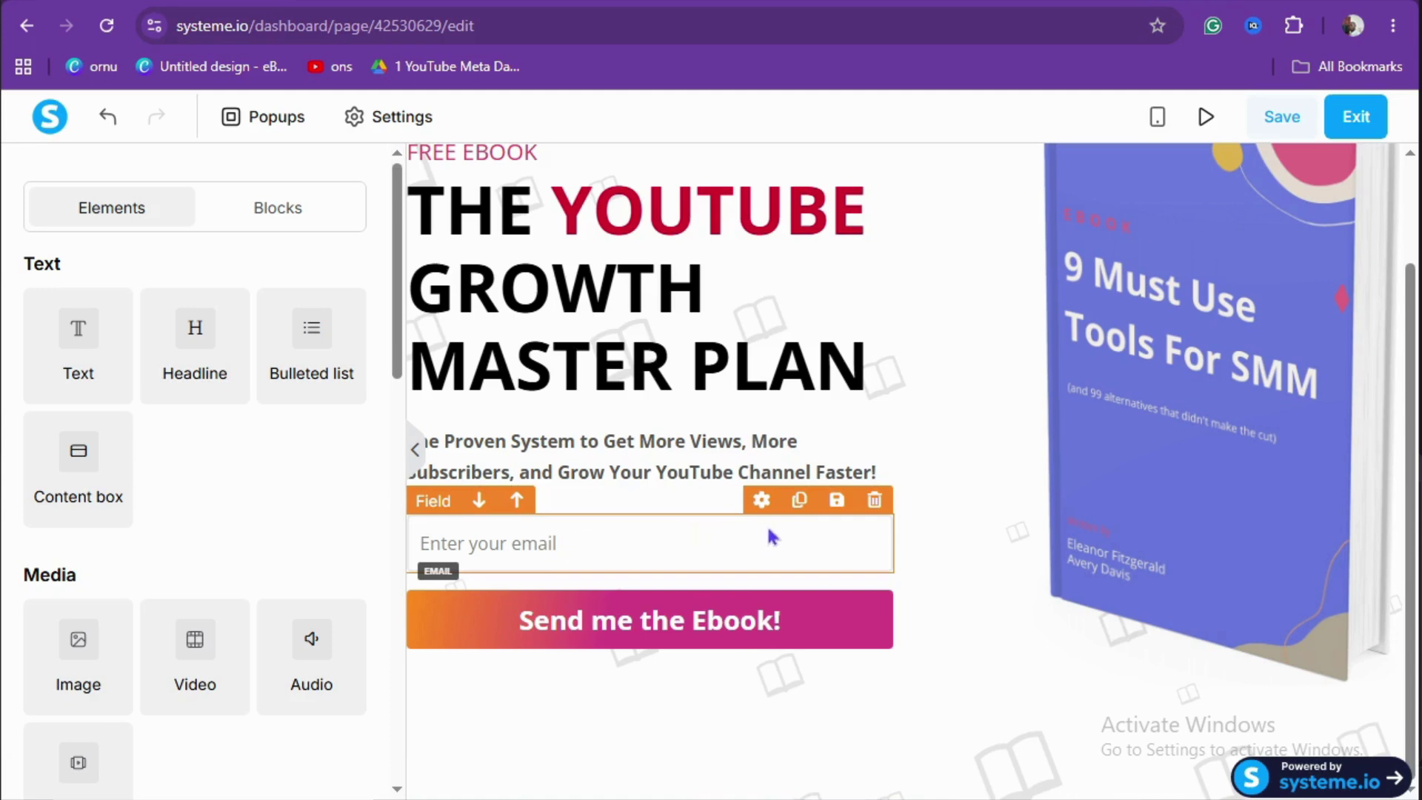
- Duplicate the email field and change the upper copy's input type to First name
left_click(800, 502)
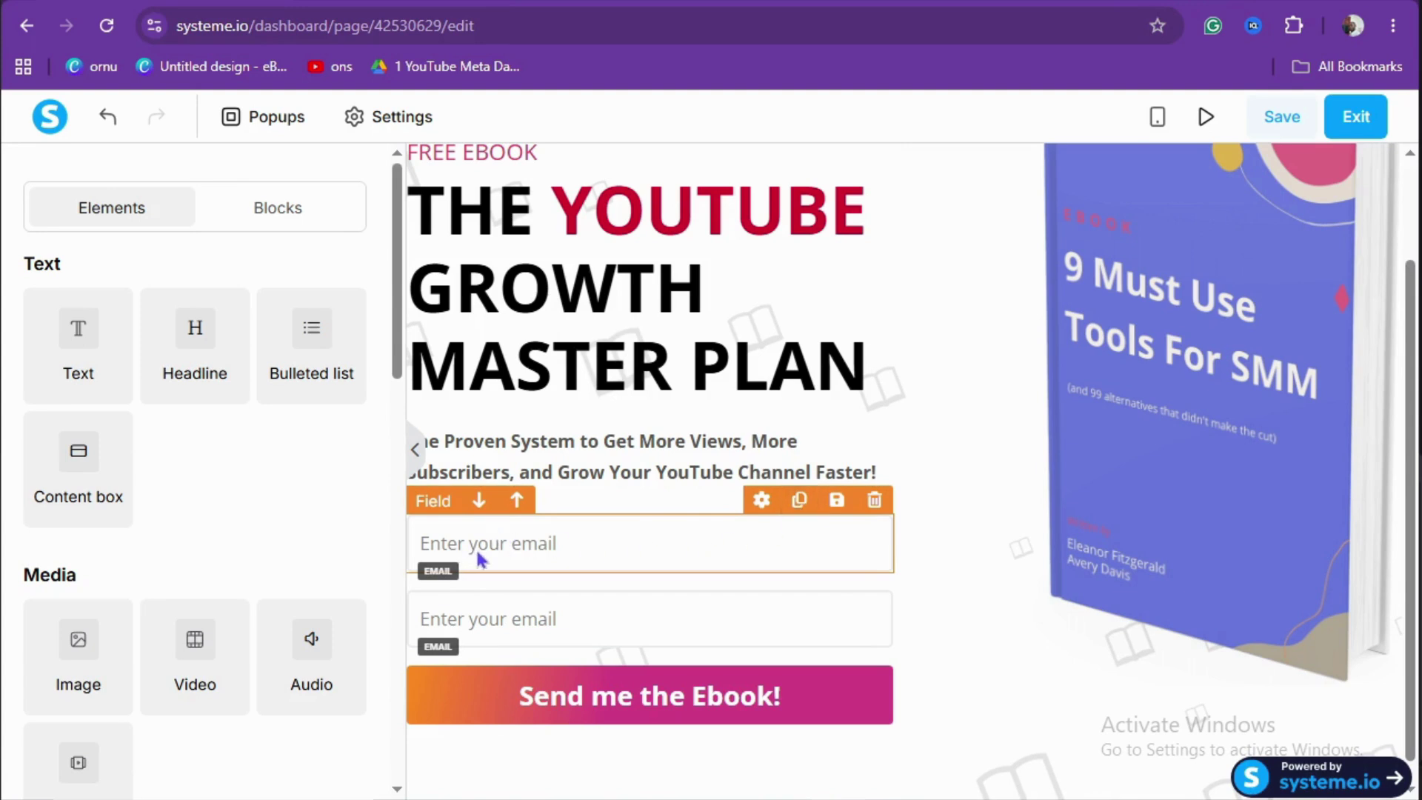
left_click(542, 561)
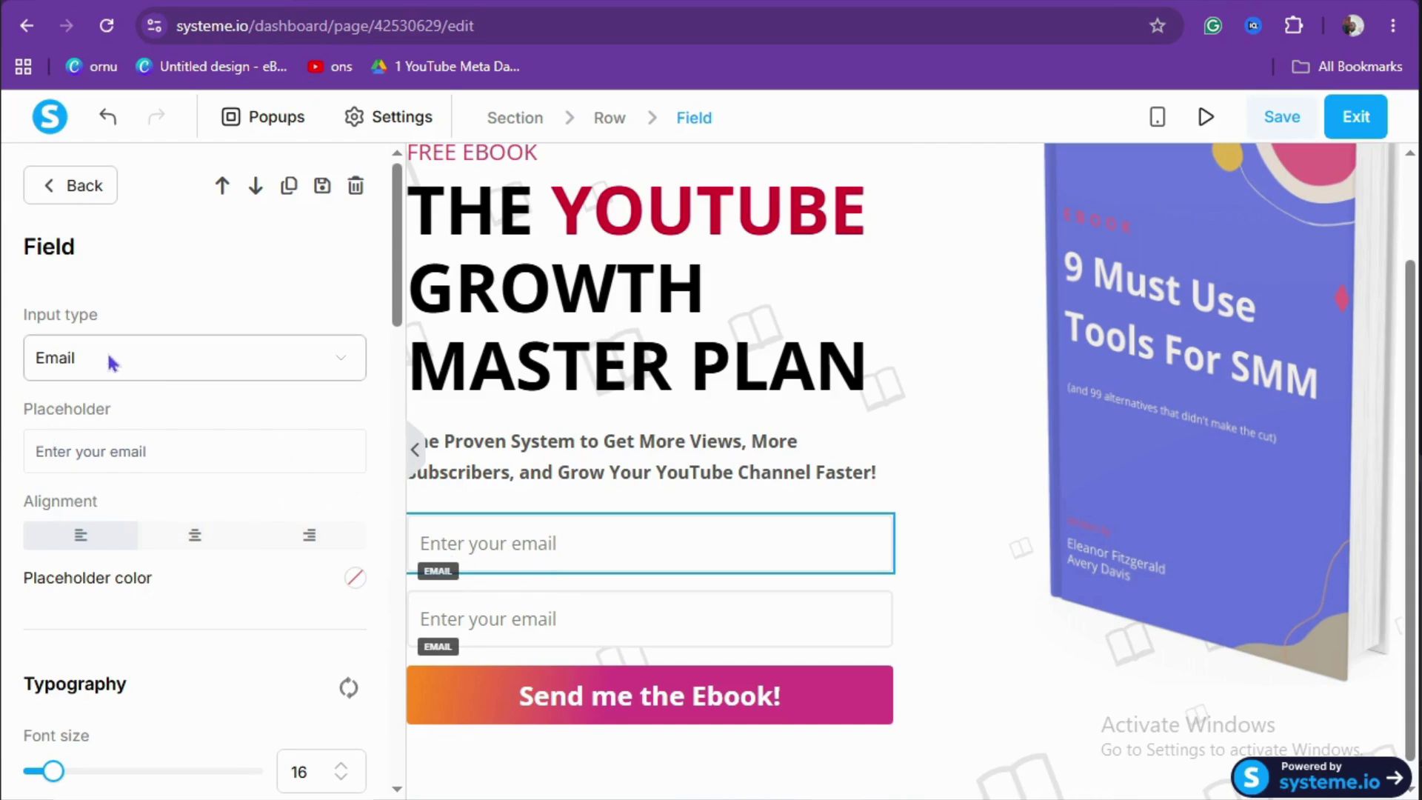
left_click(345, 357)
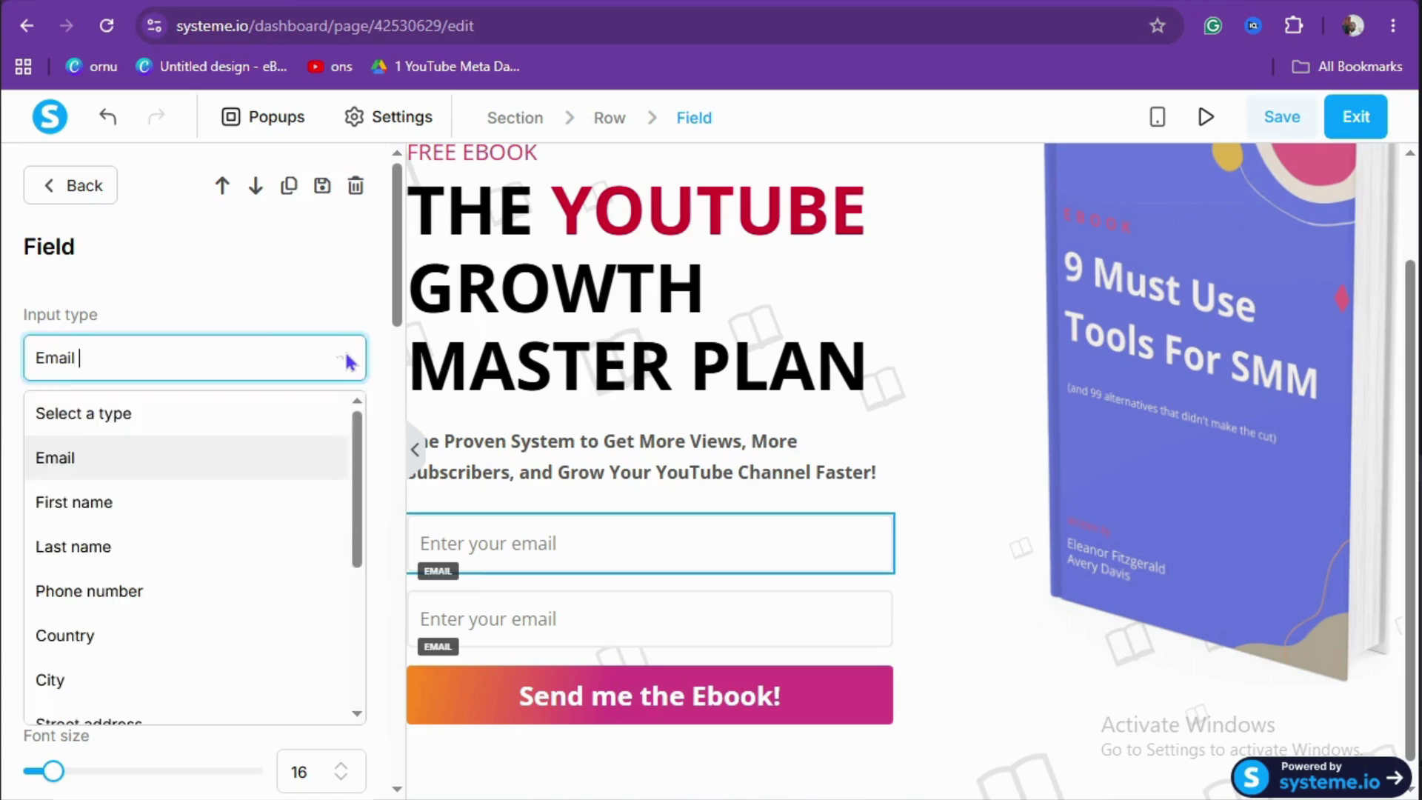
left_click(71, 504)
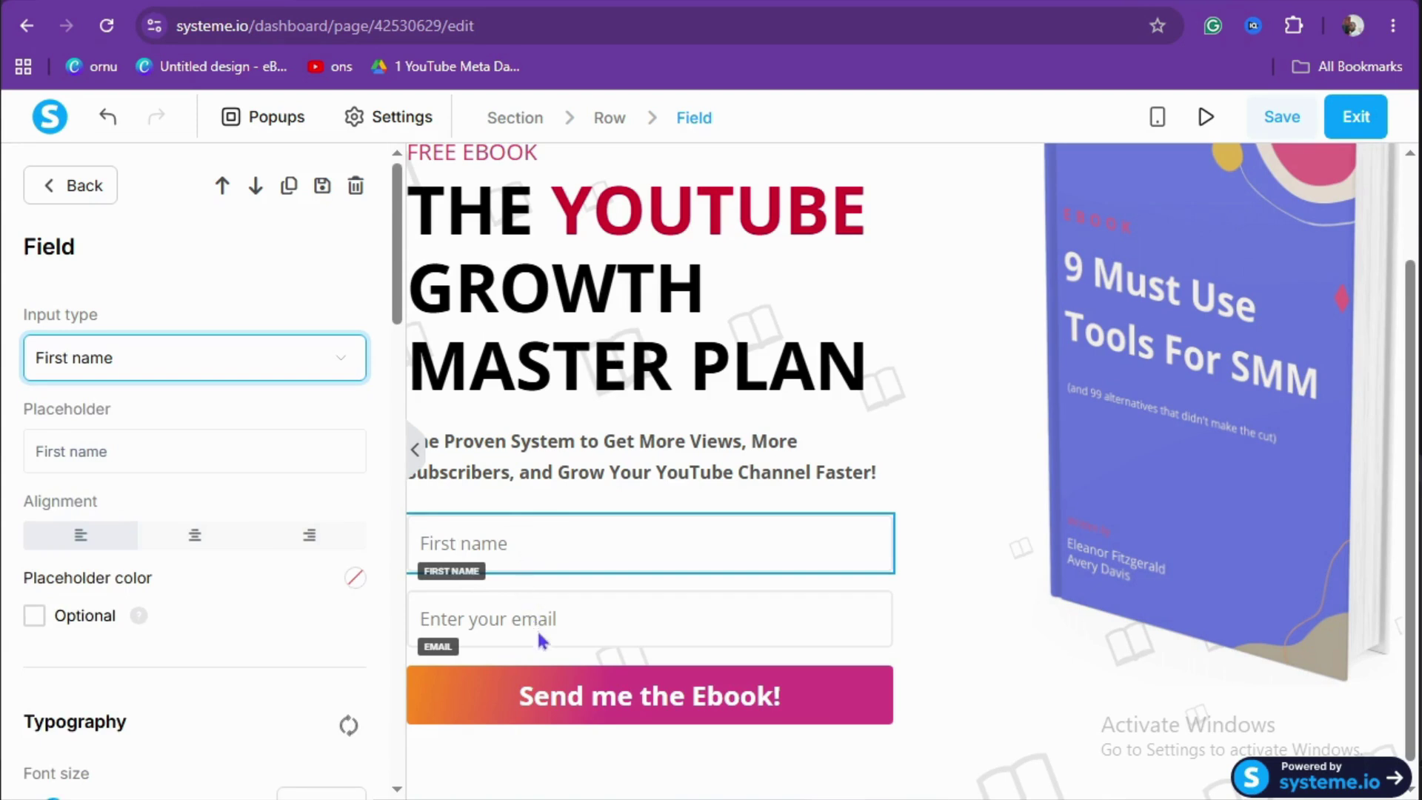
- Replace the template's ebook picture with the already uploaded YouTube Growth Masterplan cover whose file name ends in ver2.png
left_click(1161, 458)
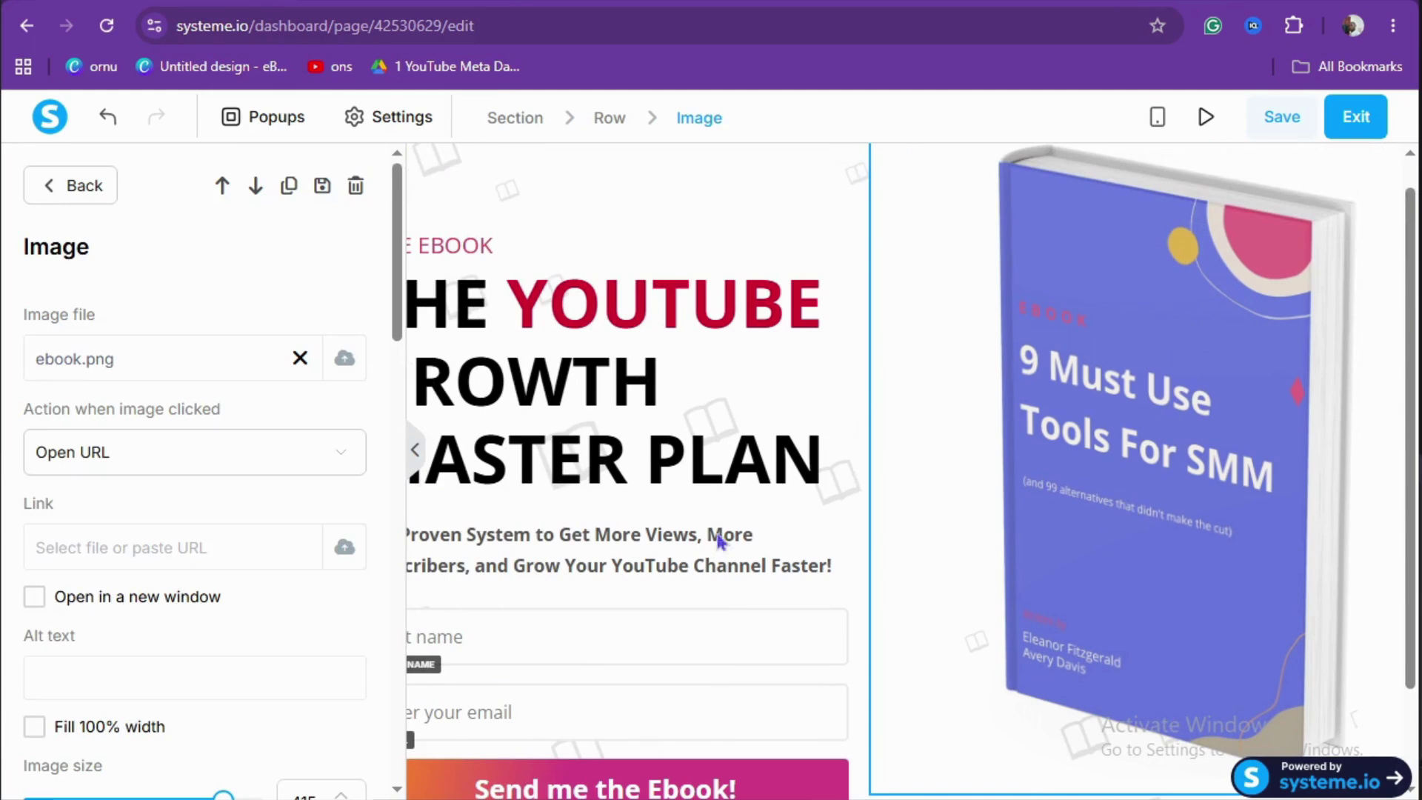
left_click(344, 363)
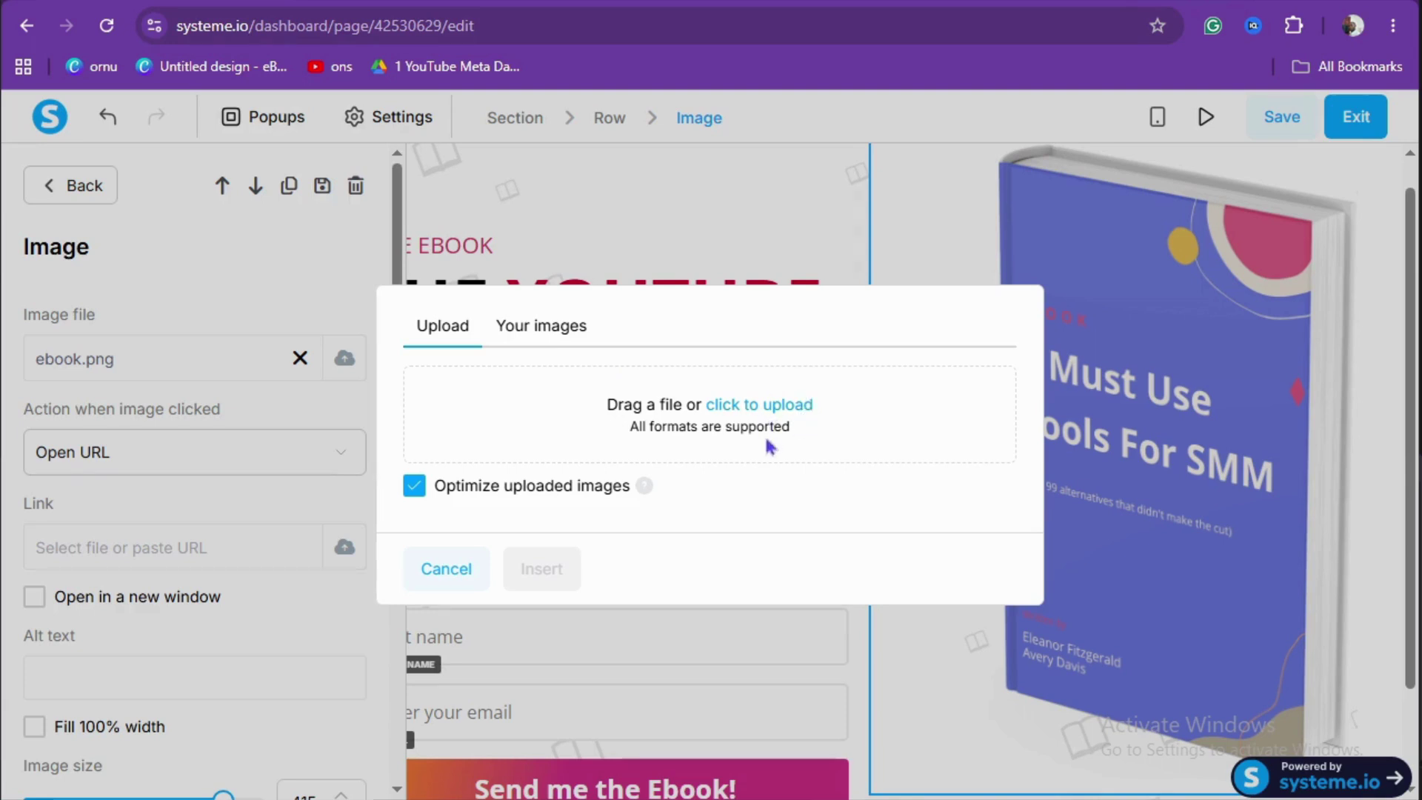
left_click(549, 330)
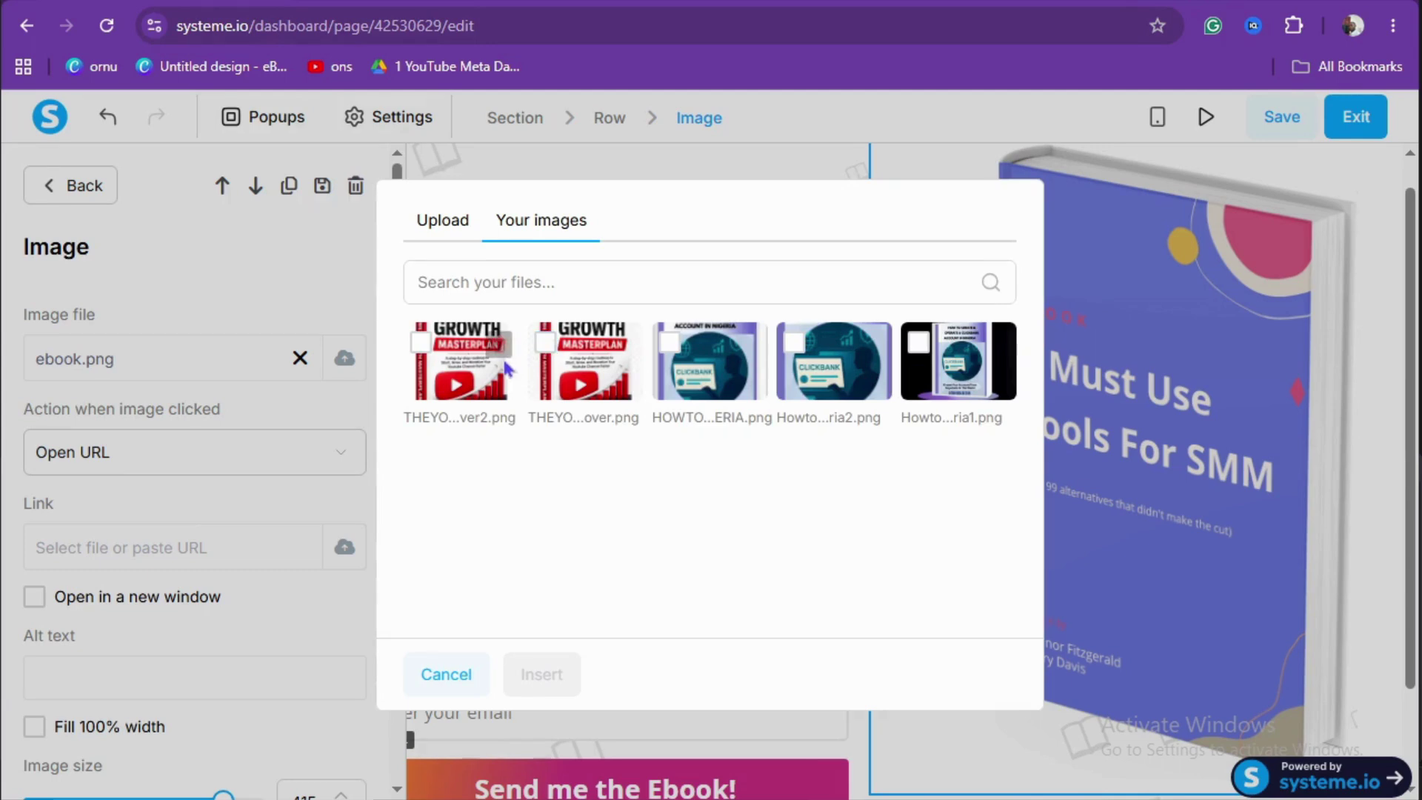
left_click(423, 341)
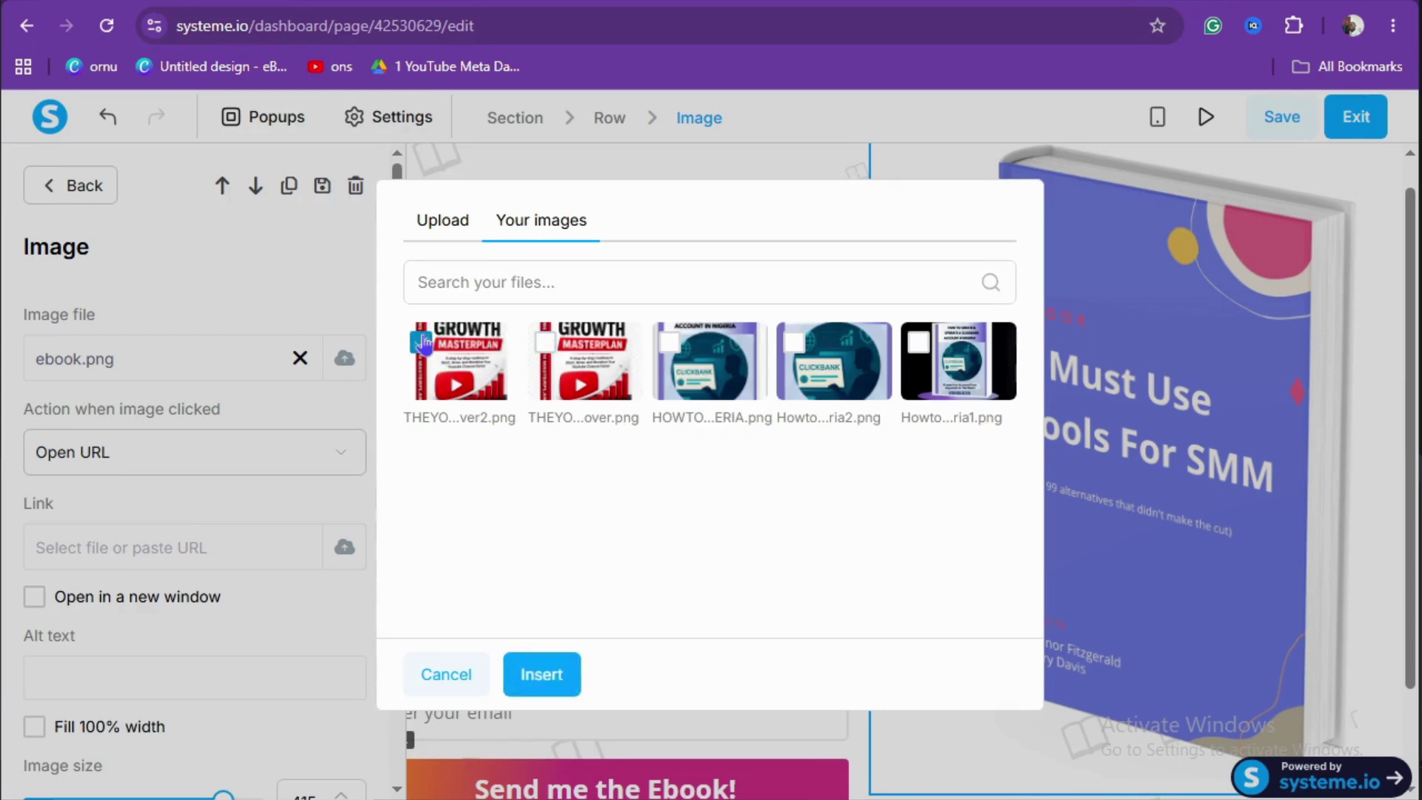
left_click(525, 673)
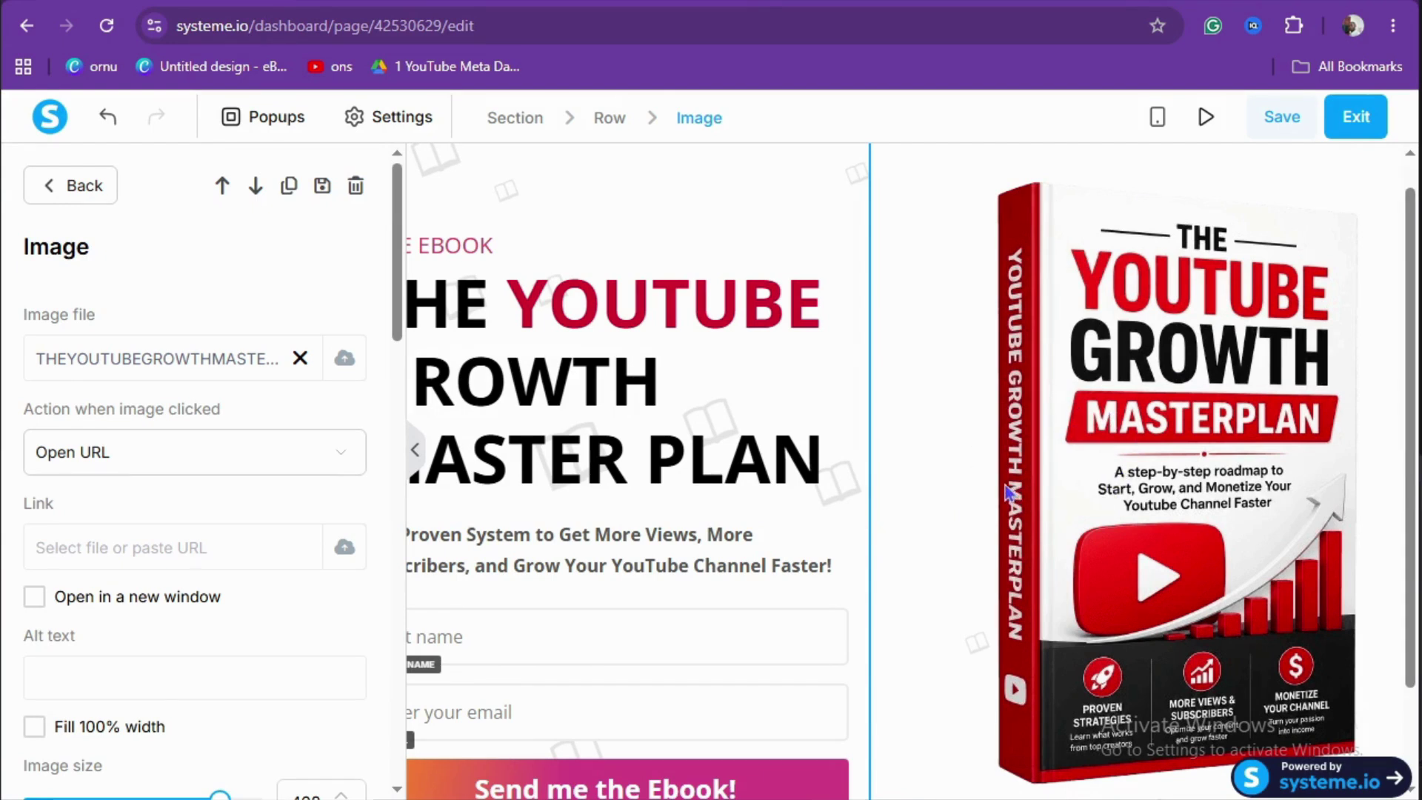
- Reduce the book cover image size to 334 and align it to the center
left_click(1086, 468)
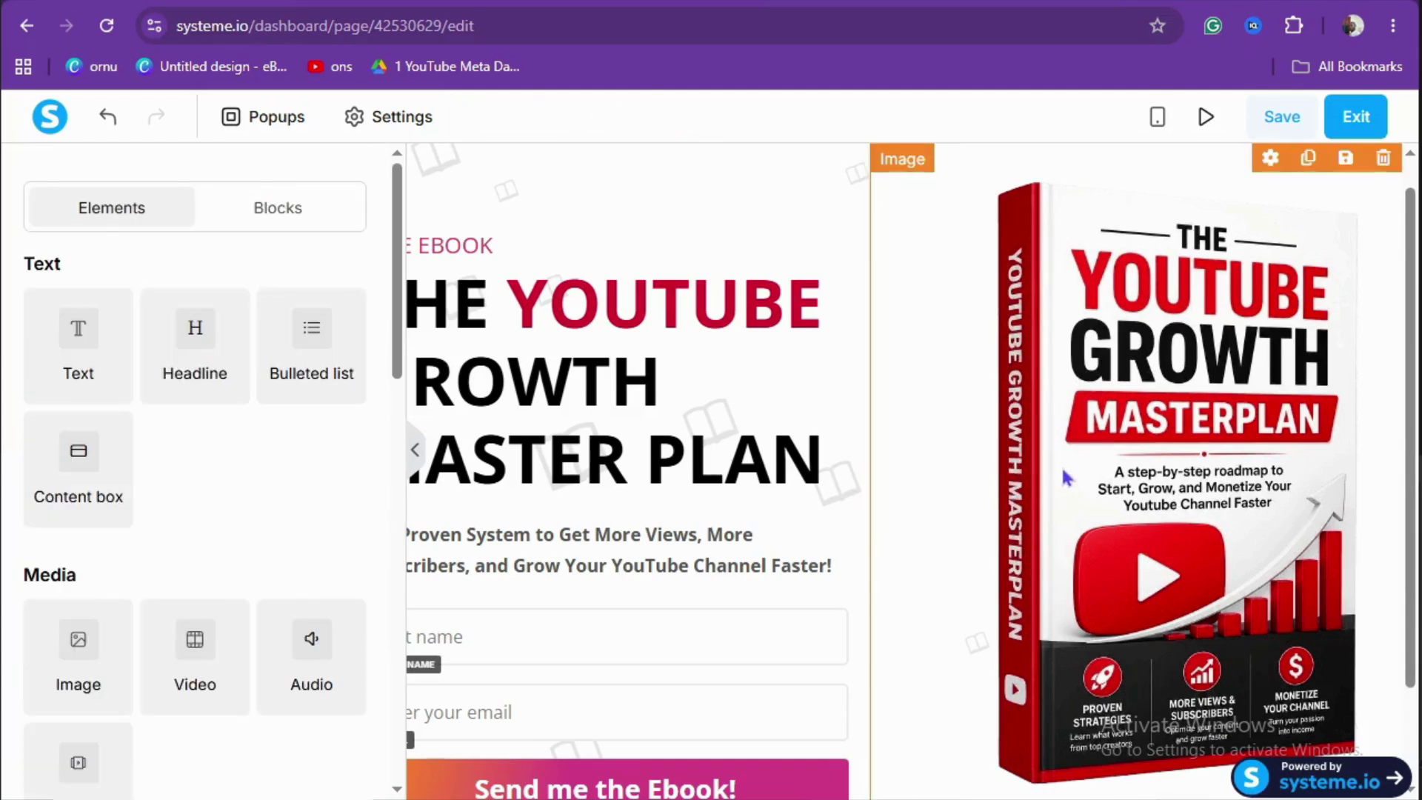
left_click(1067, 478)
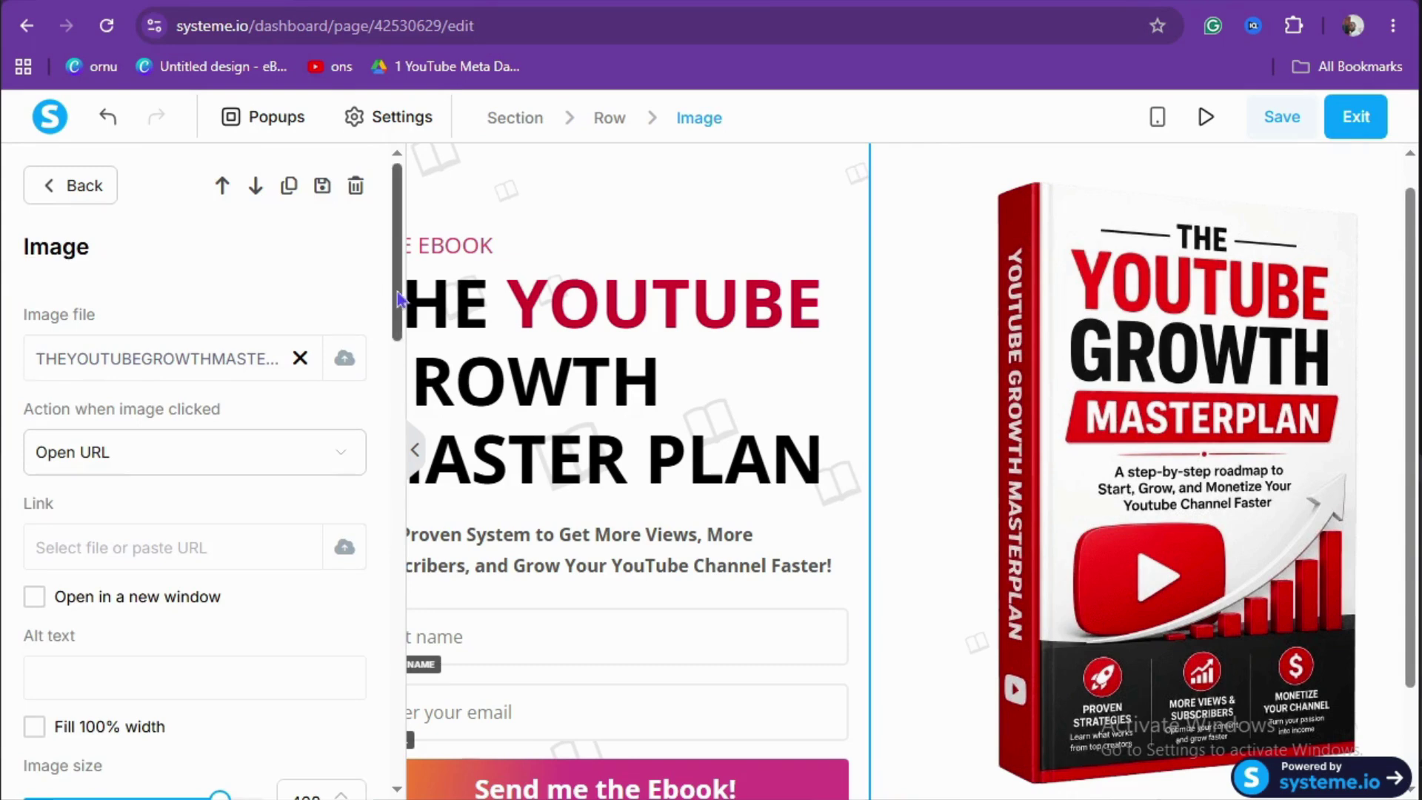
left_click_drag(398, 298, 424, 401)
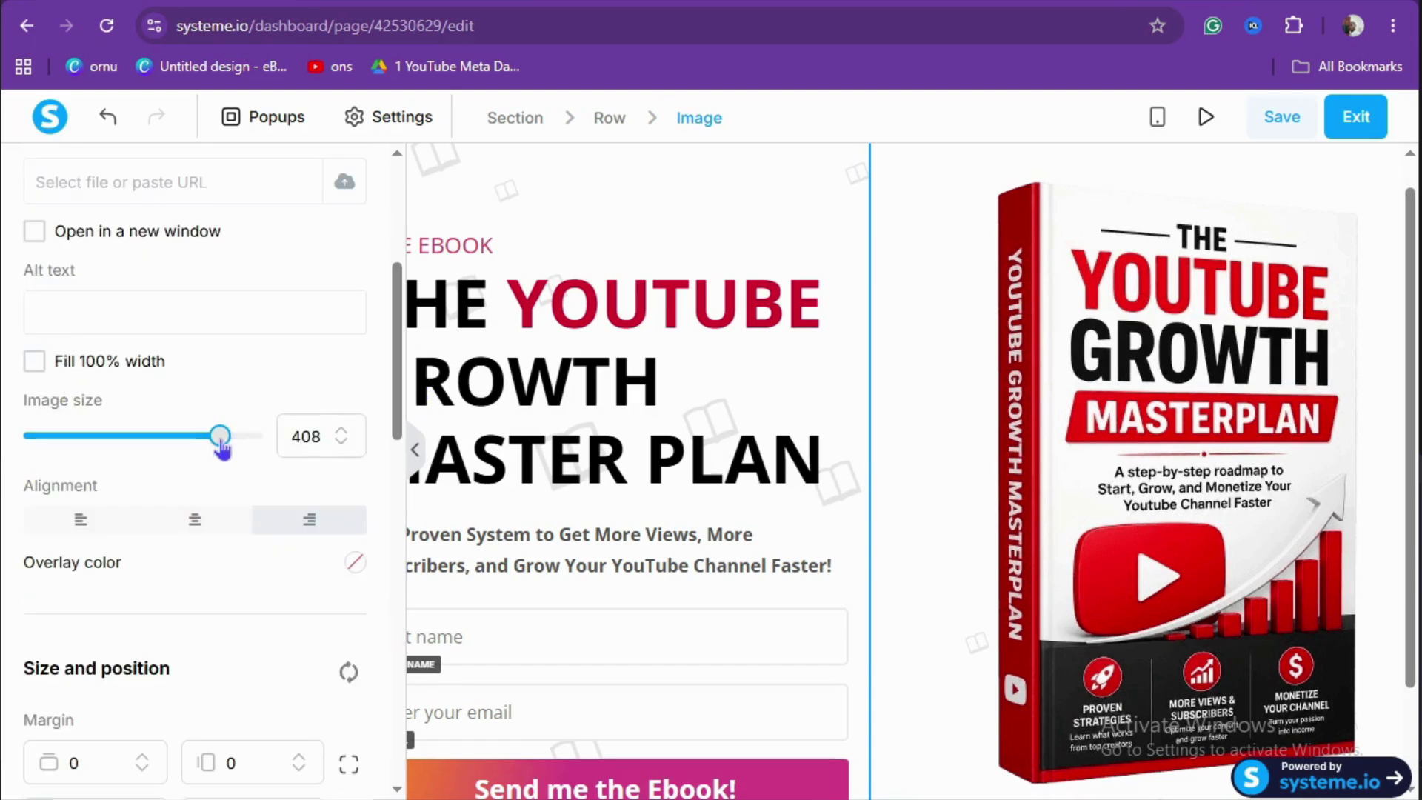
left_click_drag(221, 444, 188, 448)
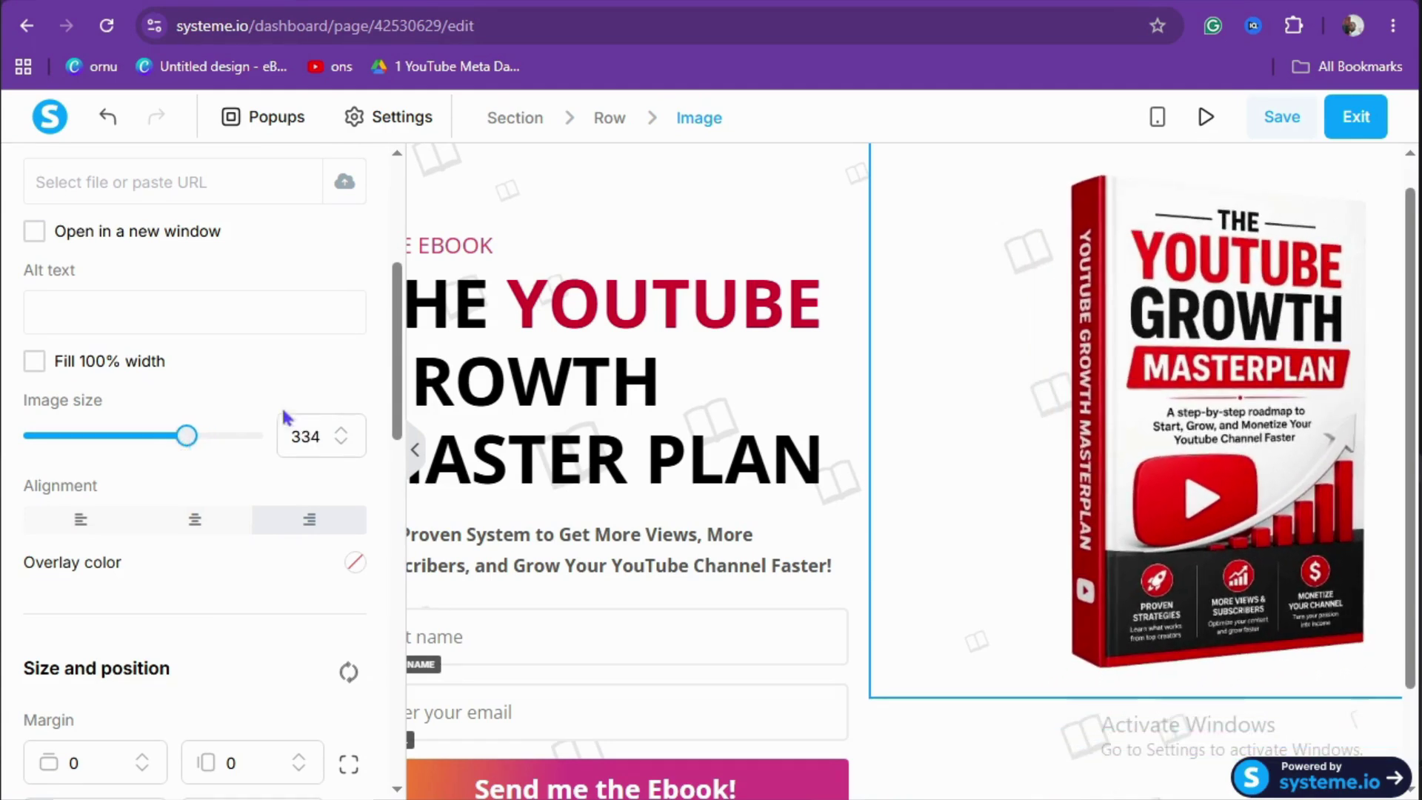
left_click_drag(396, 340, 396, 375)
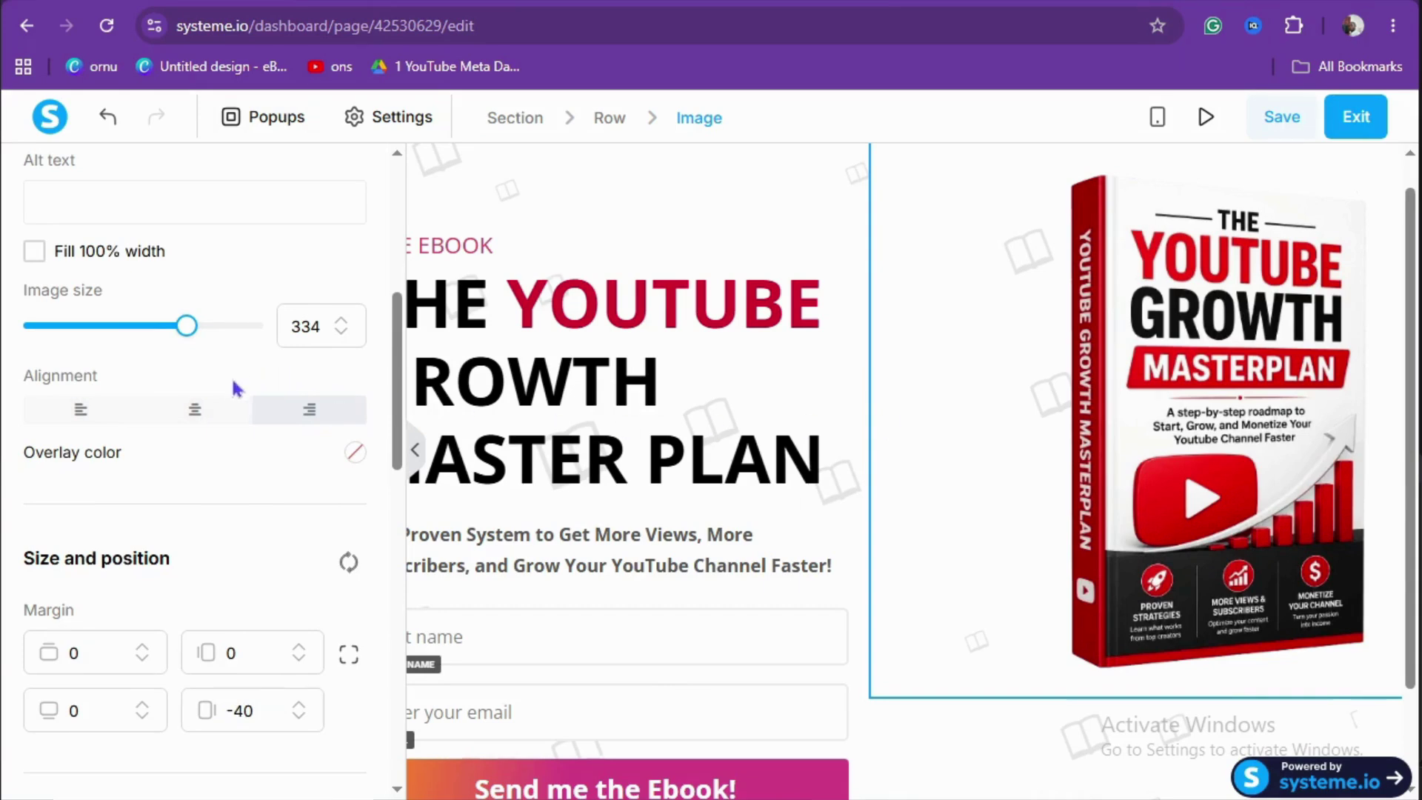
left_click(215, 417)
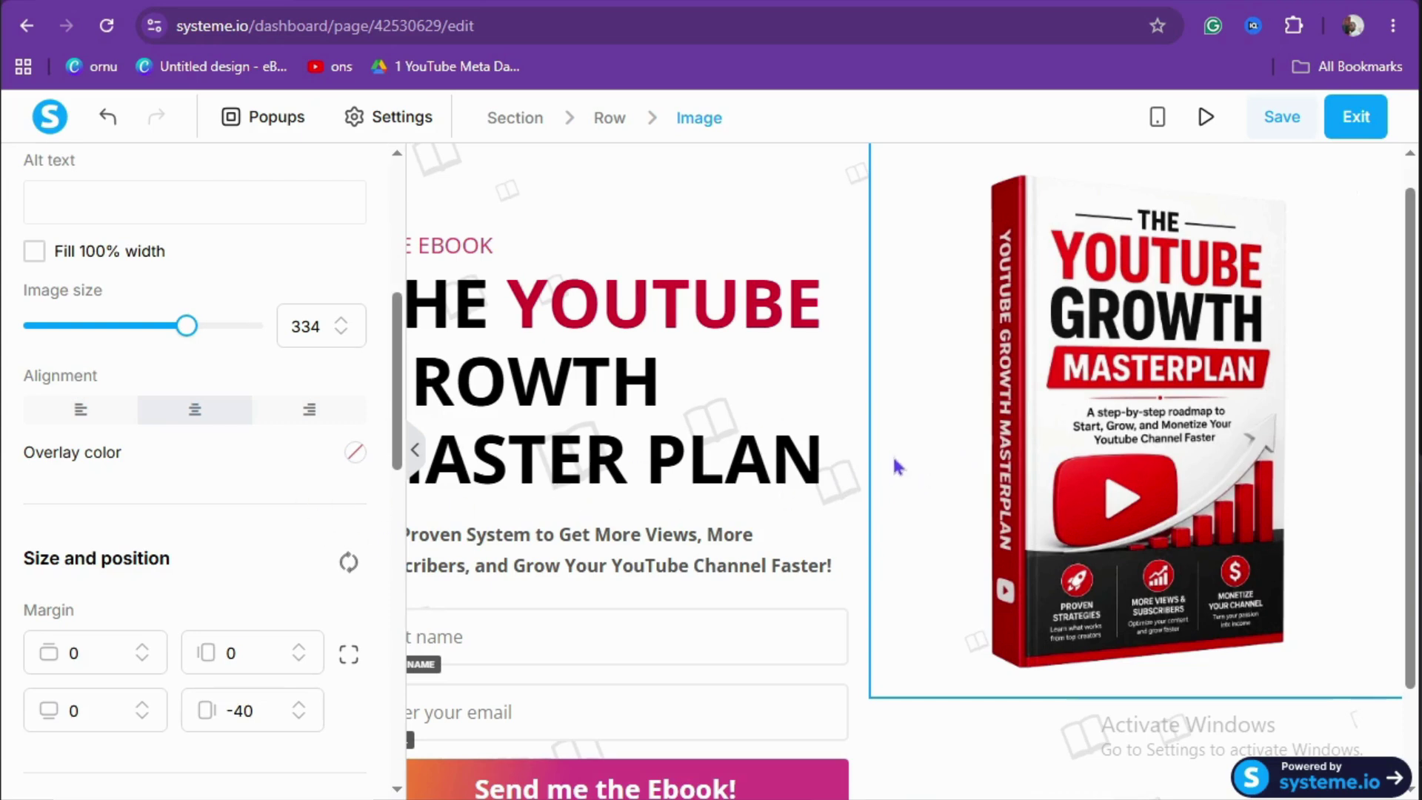
- Change the background of the "Send me the Ebook!" button to a solid bright red
left_click(763, 682)
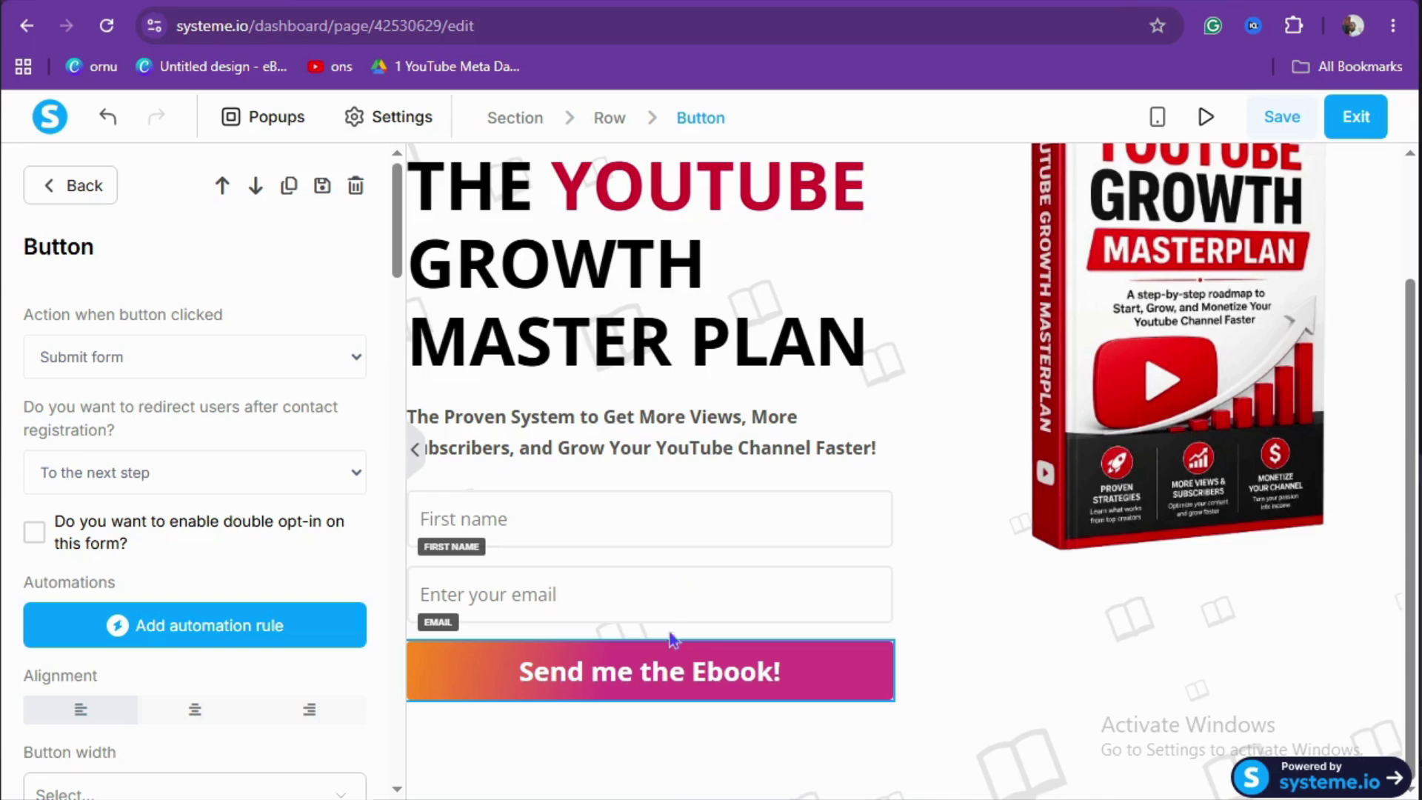
scroll(140, 433, "down", 8)
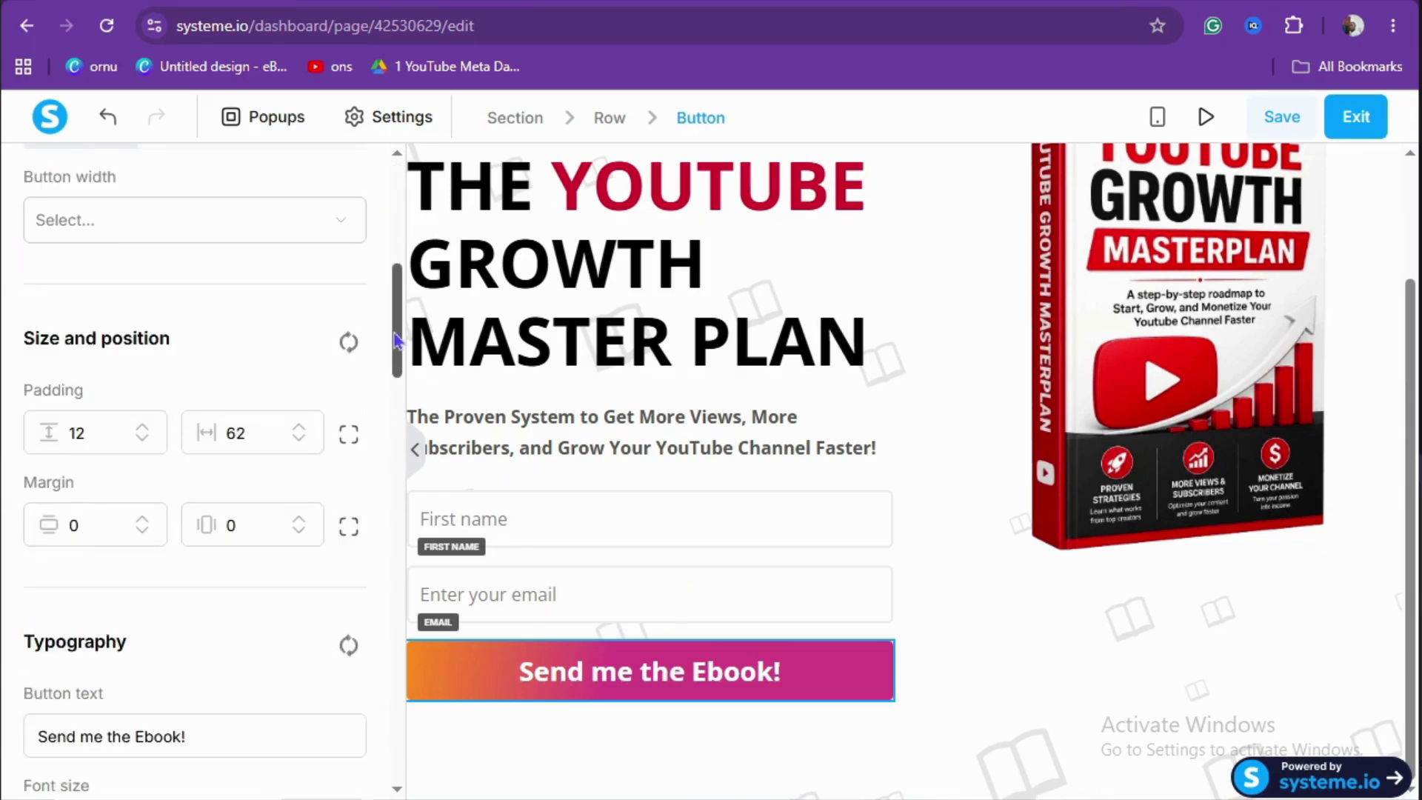
left_click_drag(397, 340, 404, 535)
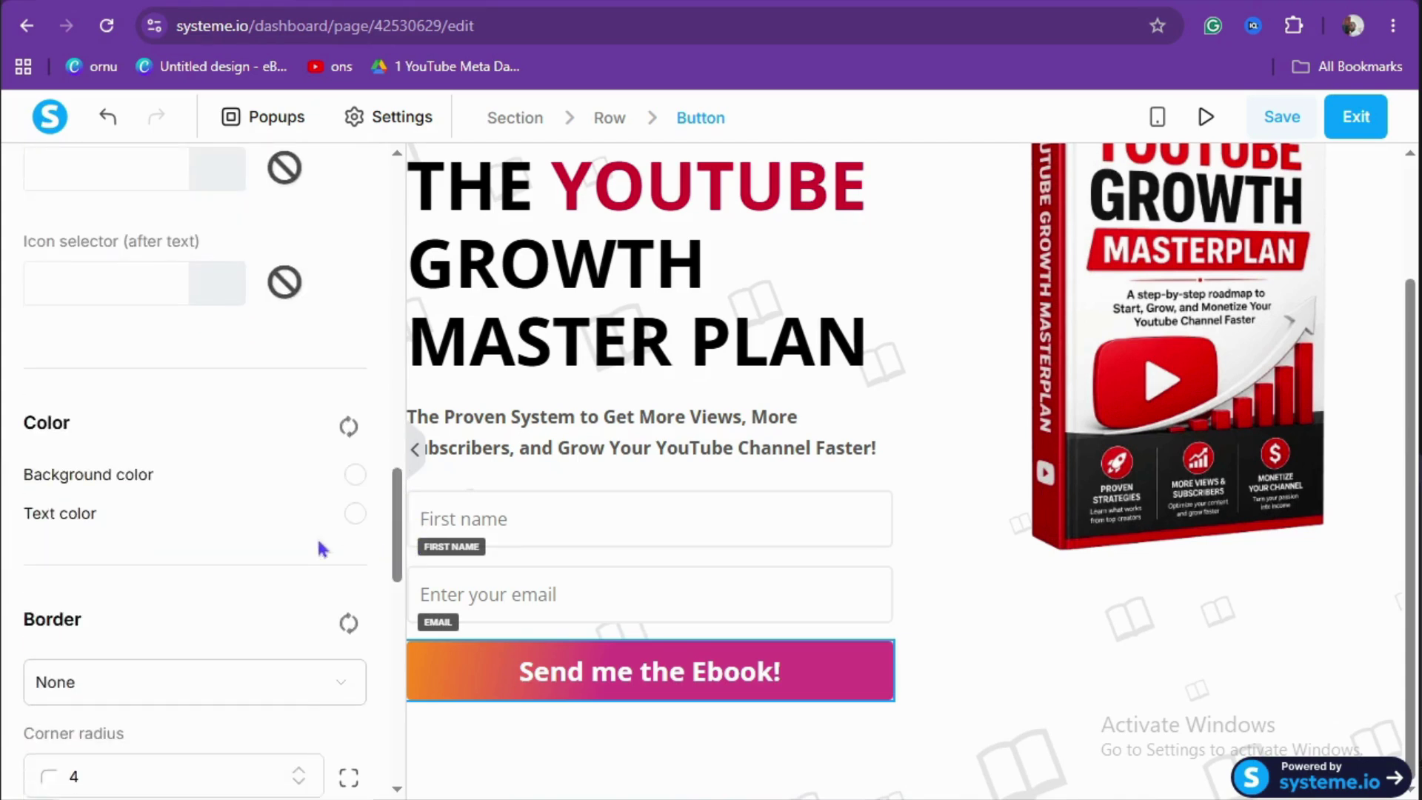
left_click(355, 478)
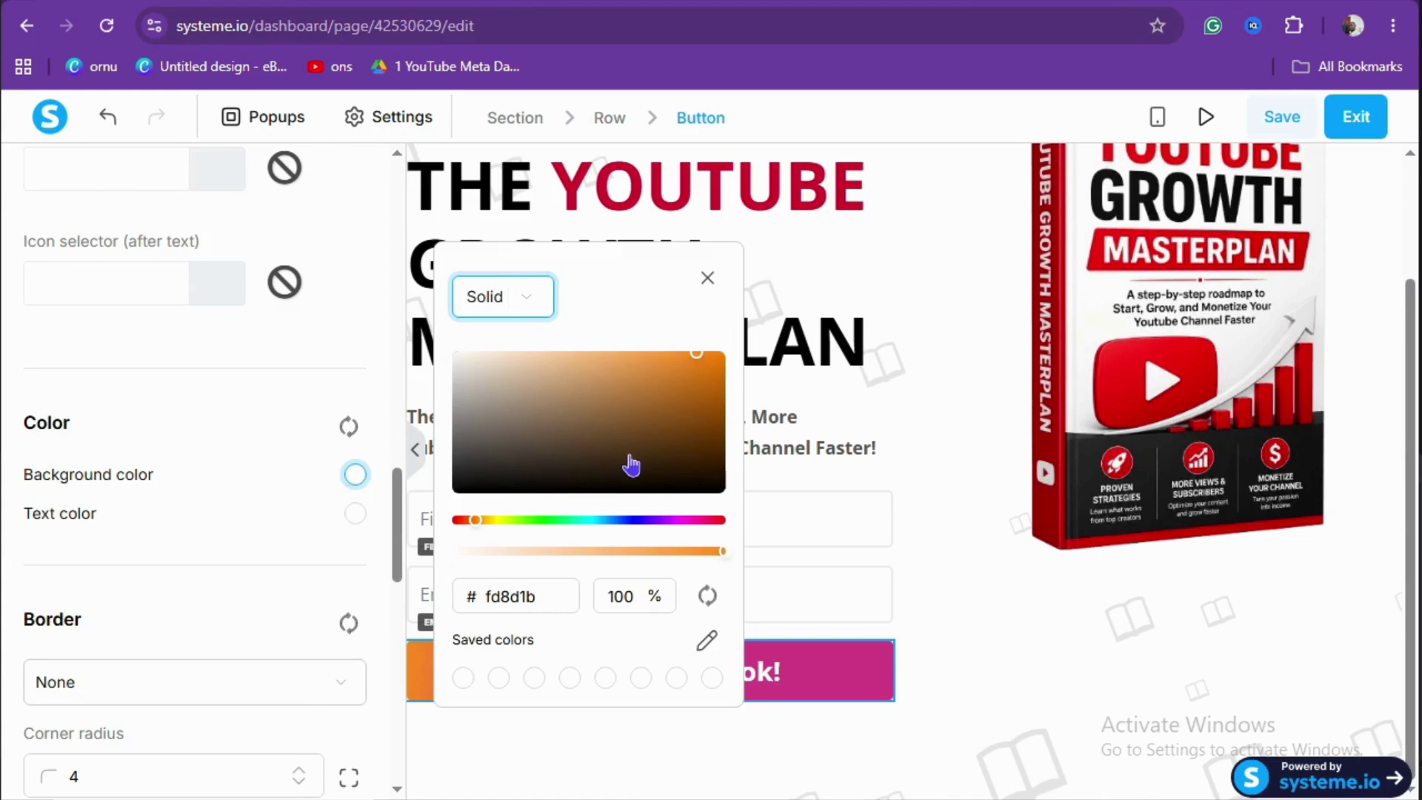
left_click(719, 520)
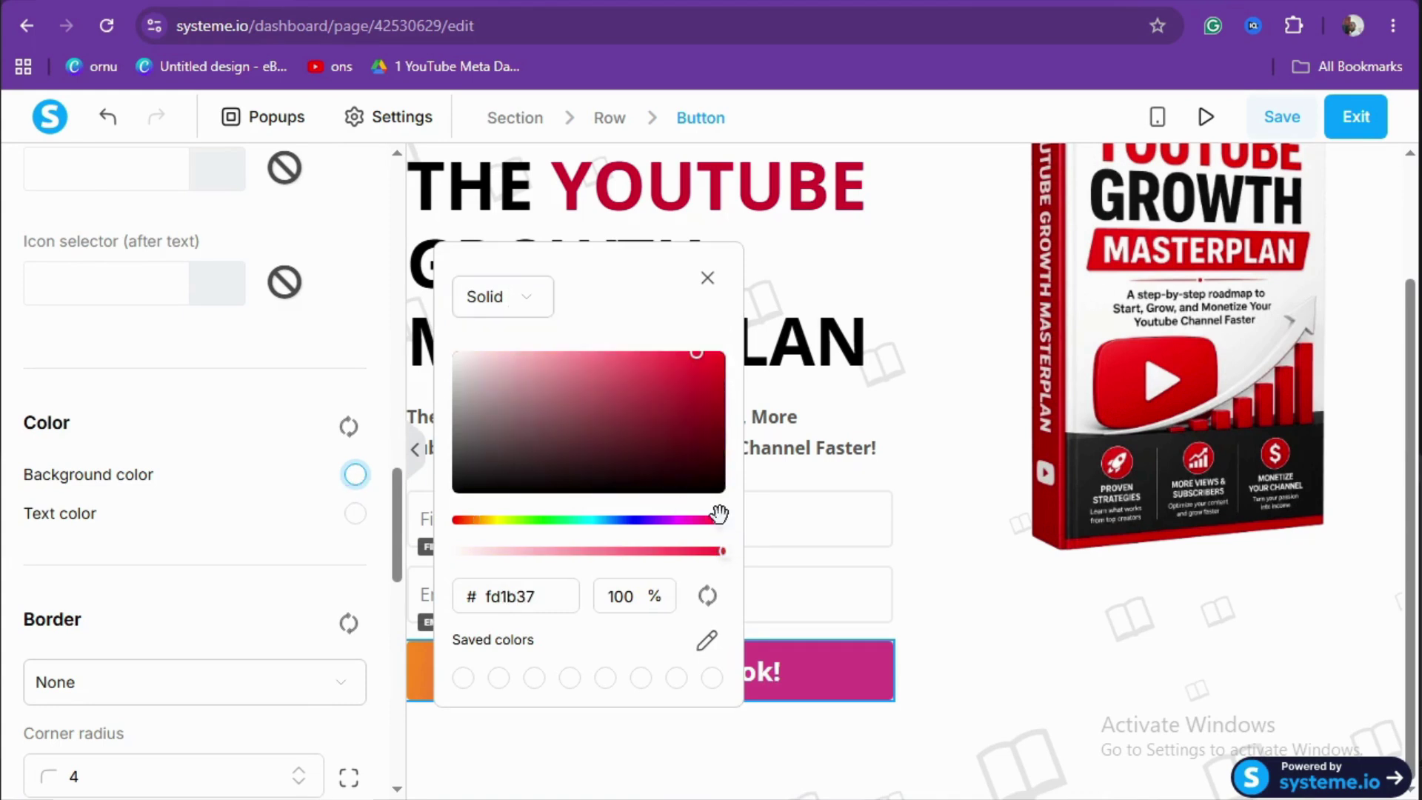
left_click(677, 414)
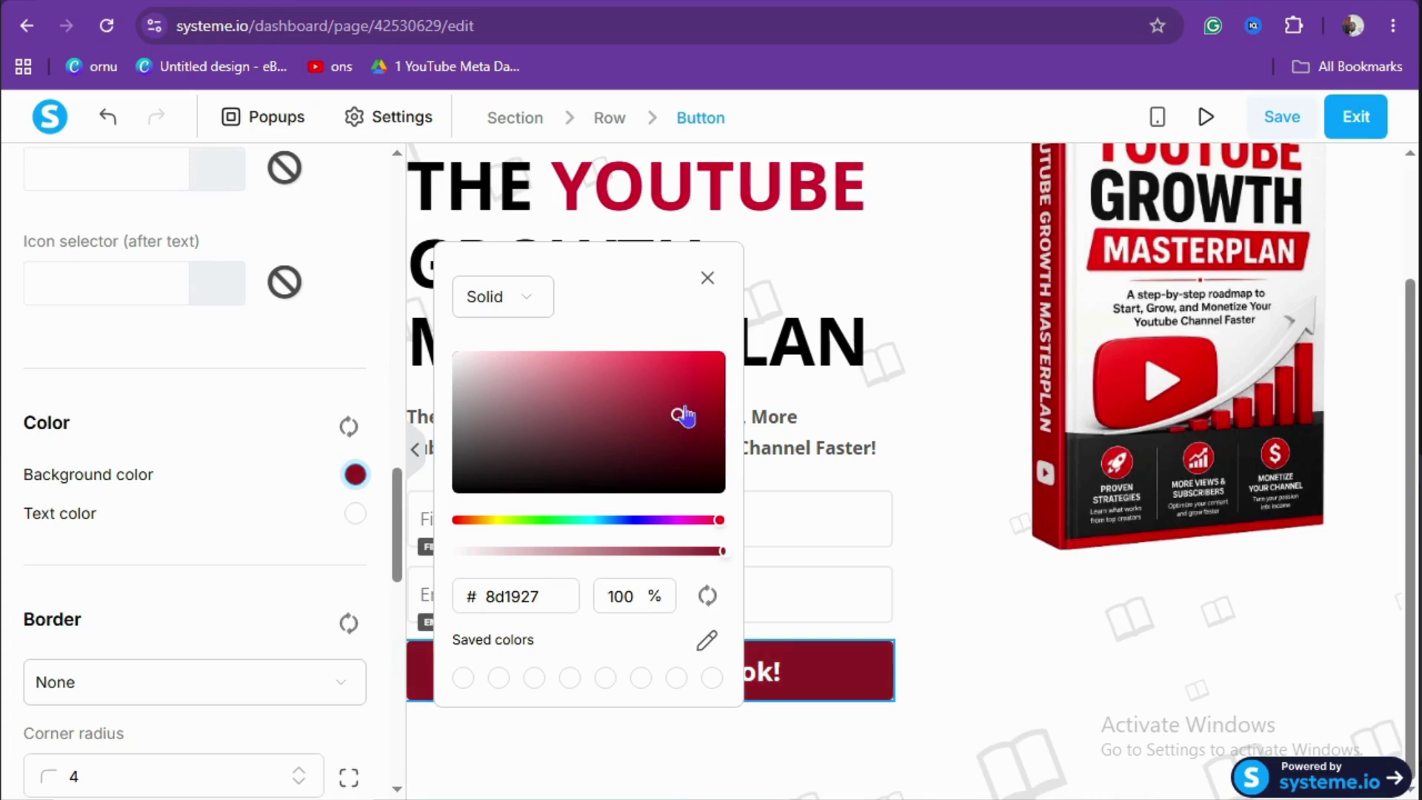
left_click(709, 402)
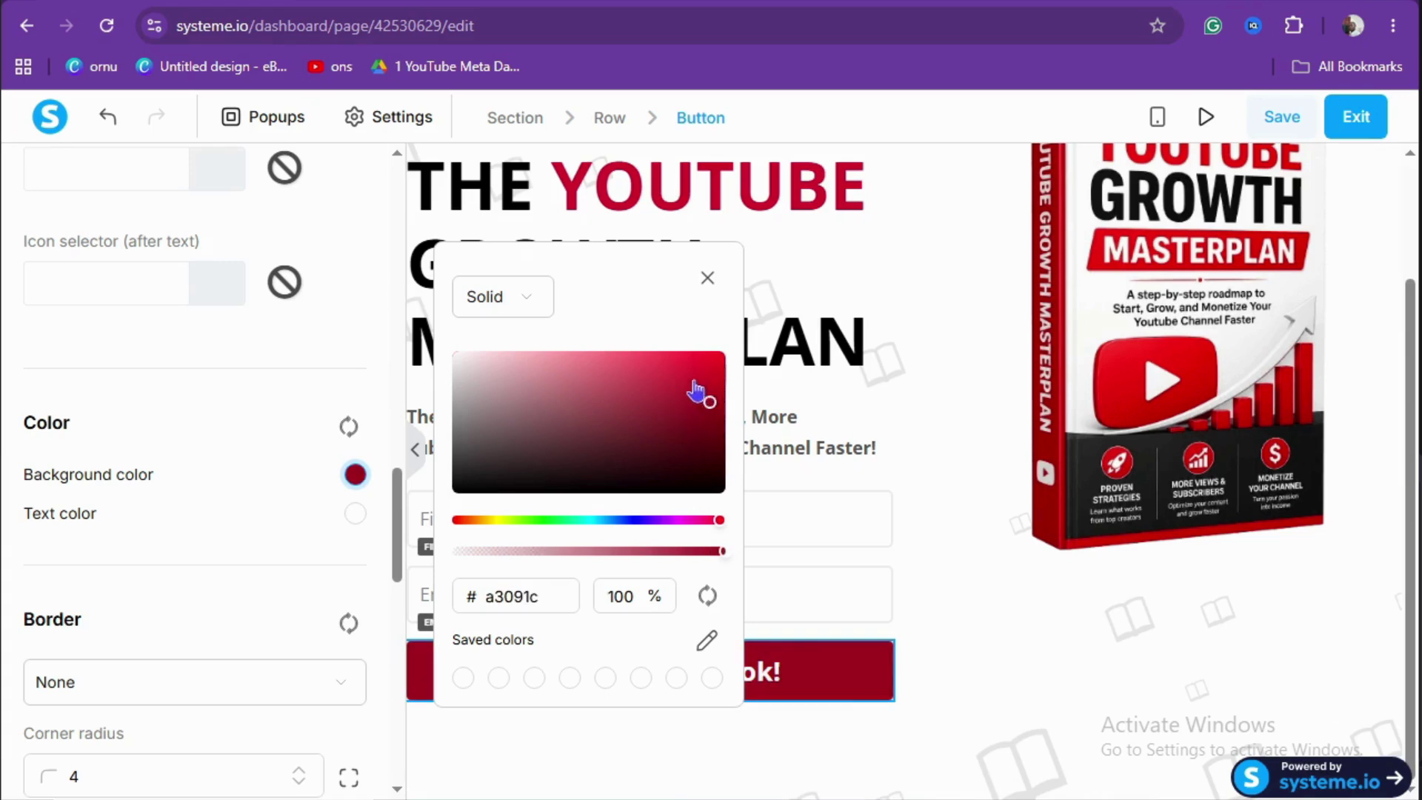
left_click(692, 380)
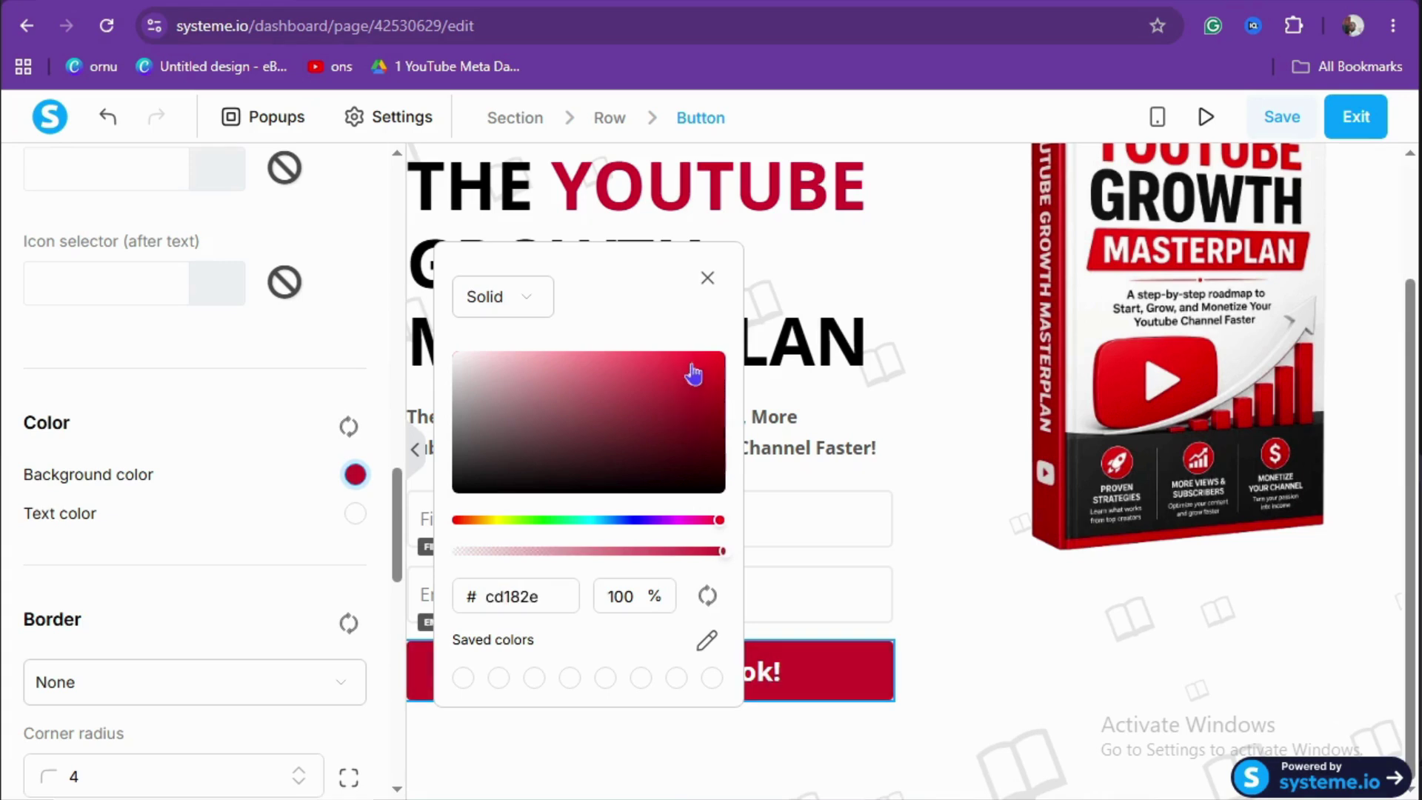
left_click(689, 360)
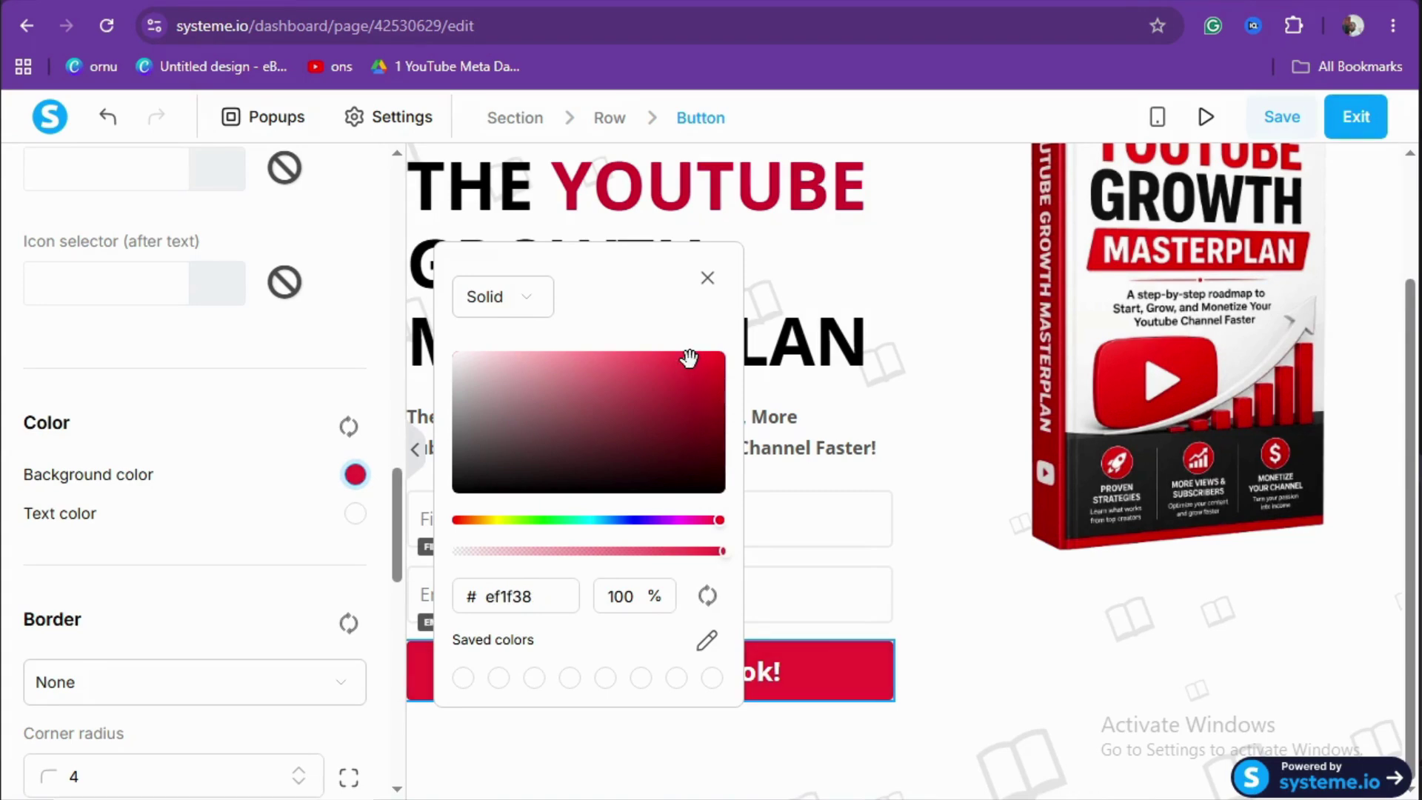
left_click(700, 360)
left_click(930, 560)
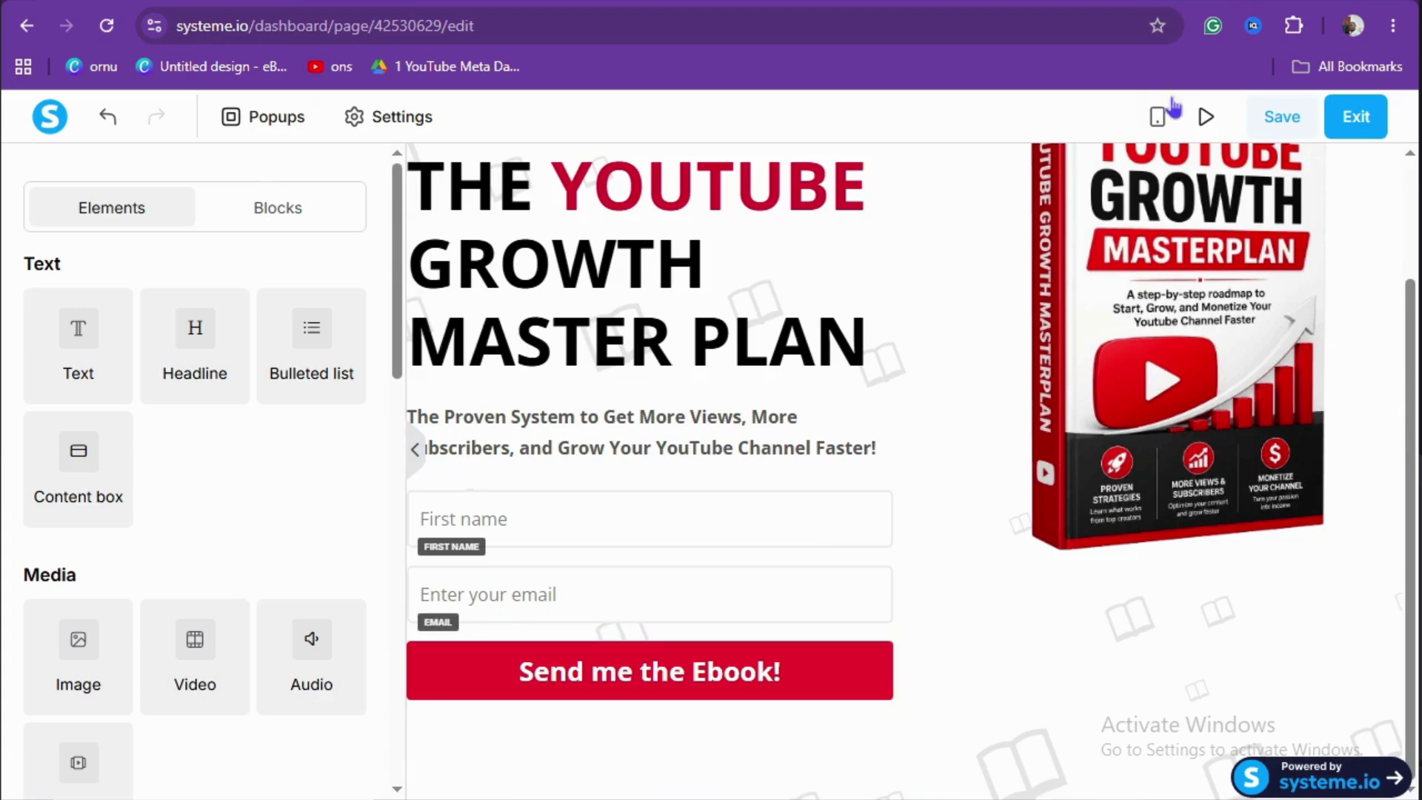
- Switch the editor to the mobile view and examine the opt-in page's layout there
left_click(1160, 116)
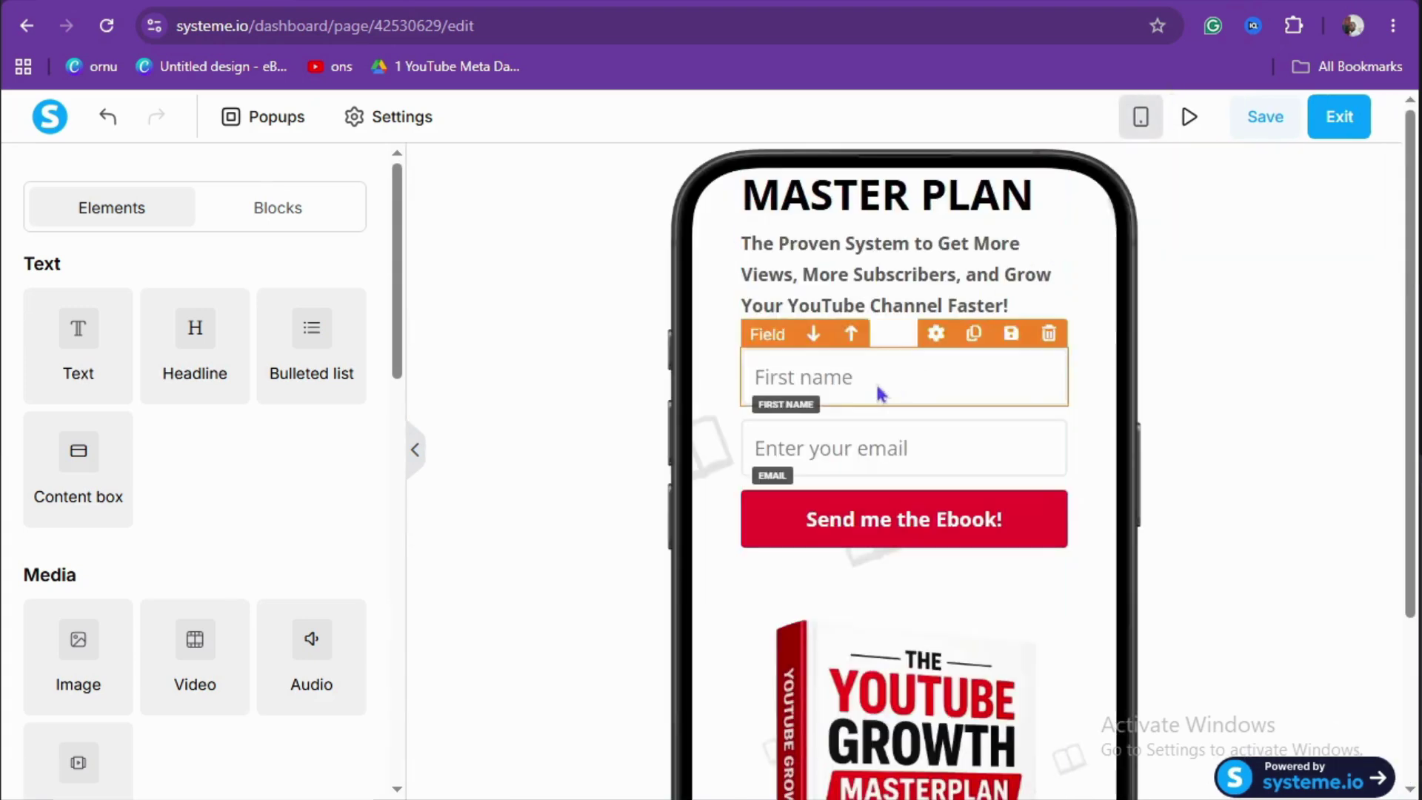
left_click(1105, 441)
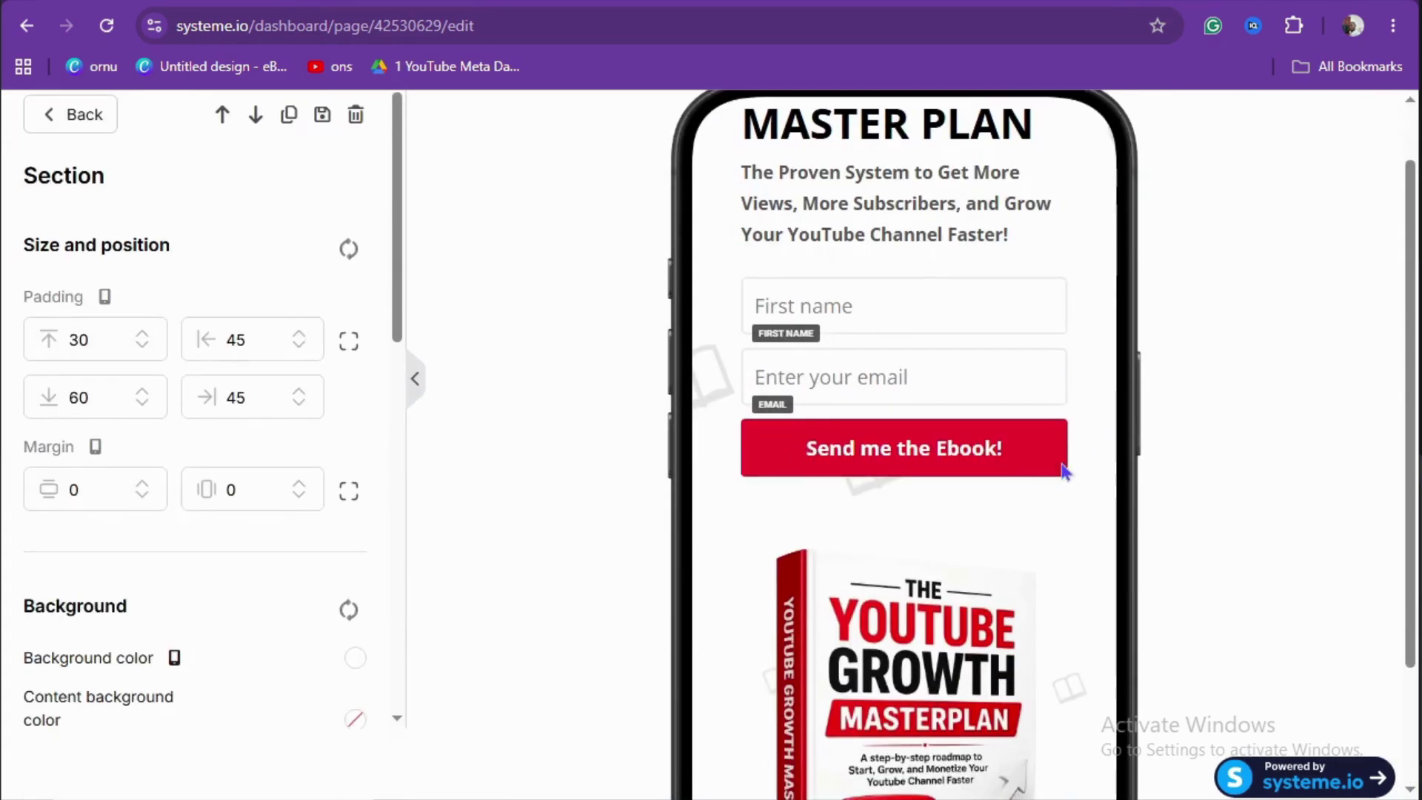
- Reduce the YouTube Growth Masterplan cover image to size 236 in the mobile view
scroll(1063, 474, "down", 2)
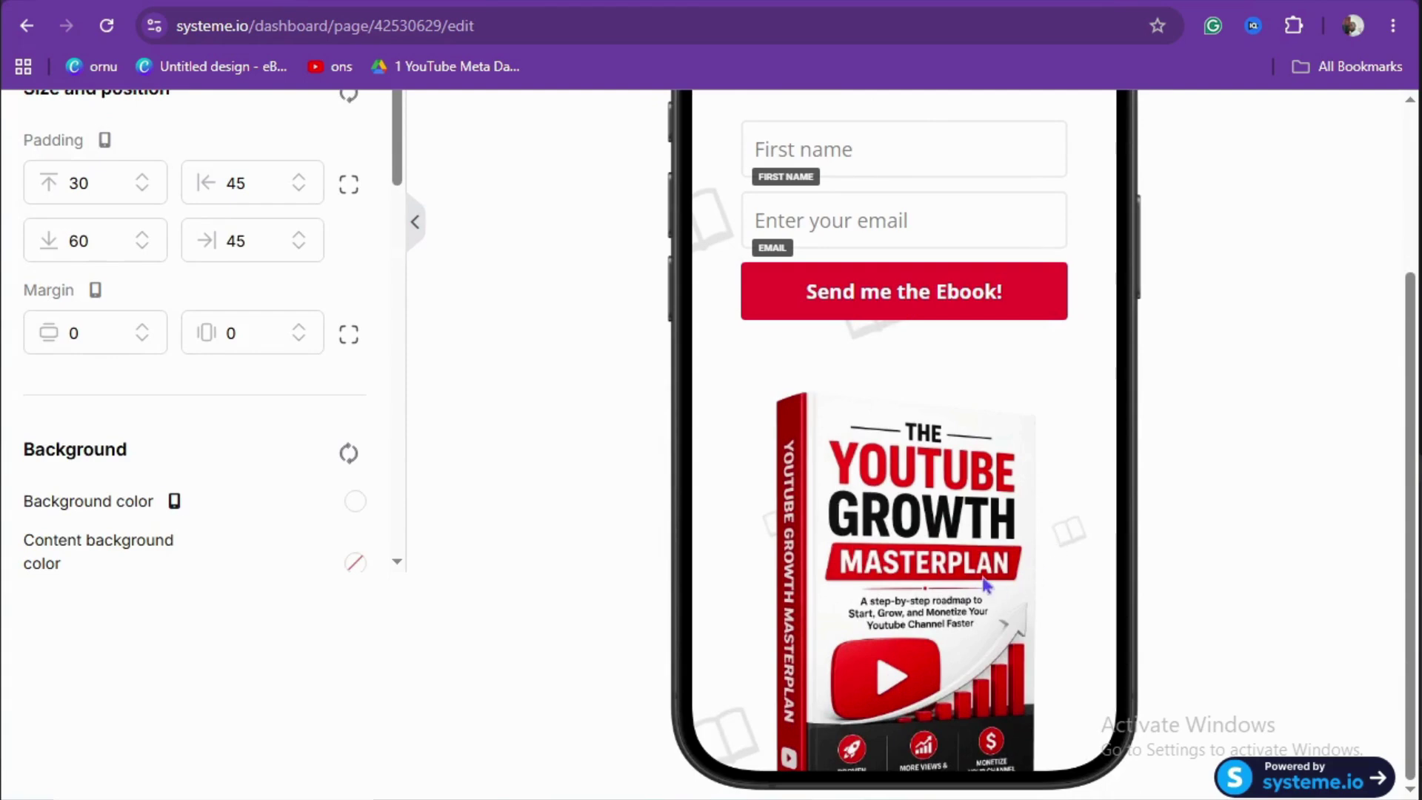
left_click(876, 579)
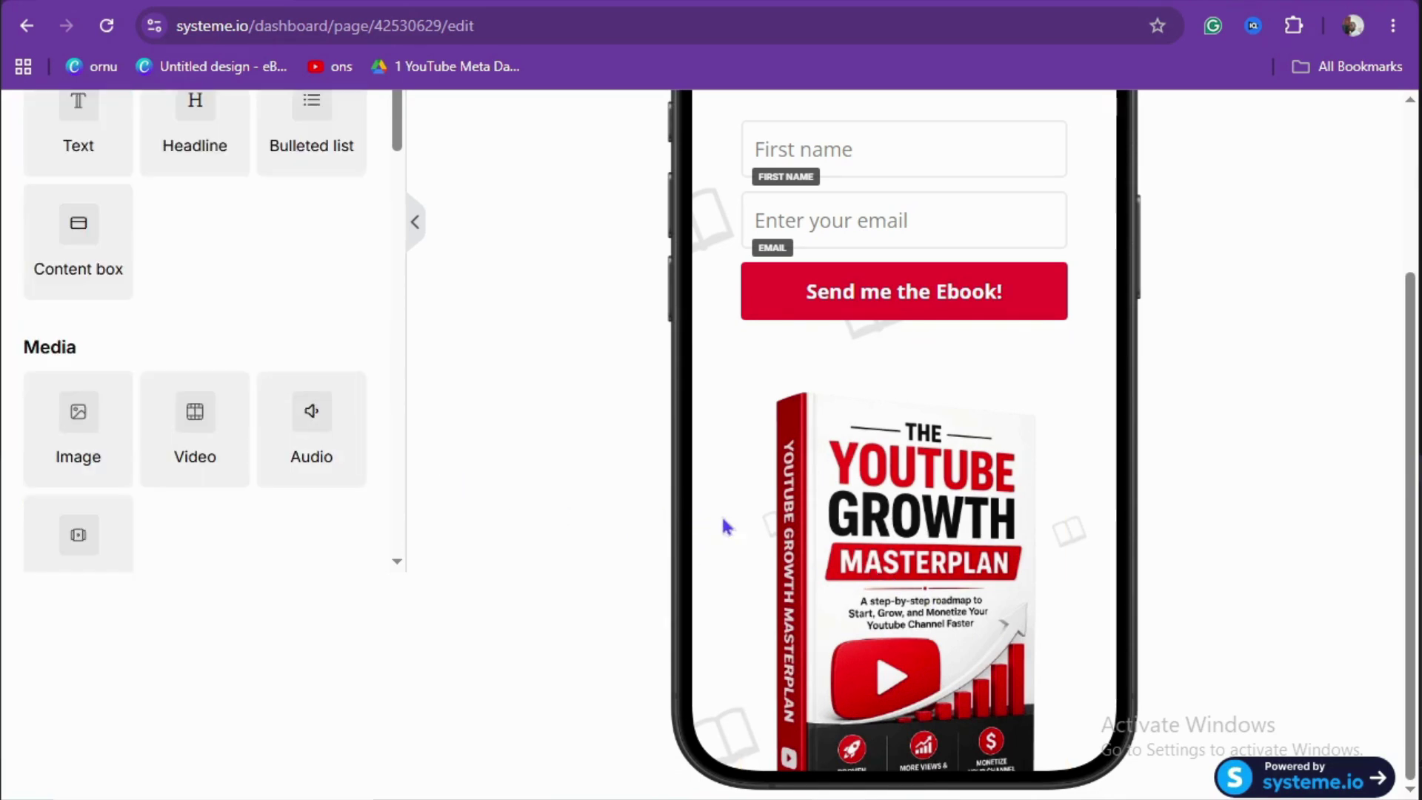
left_click(840, 535)
scroll(839, 535, "down", 1)
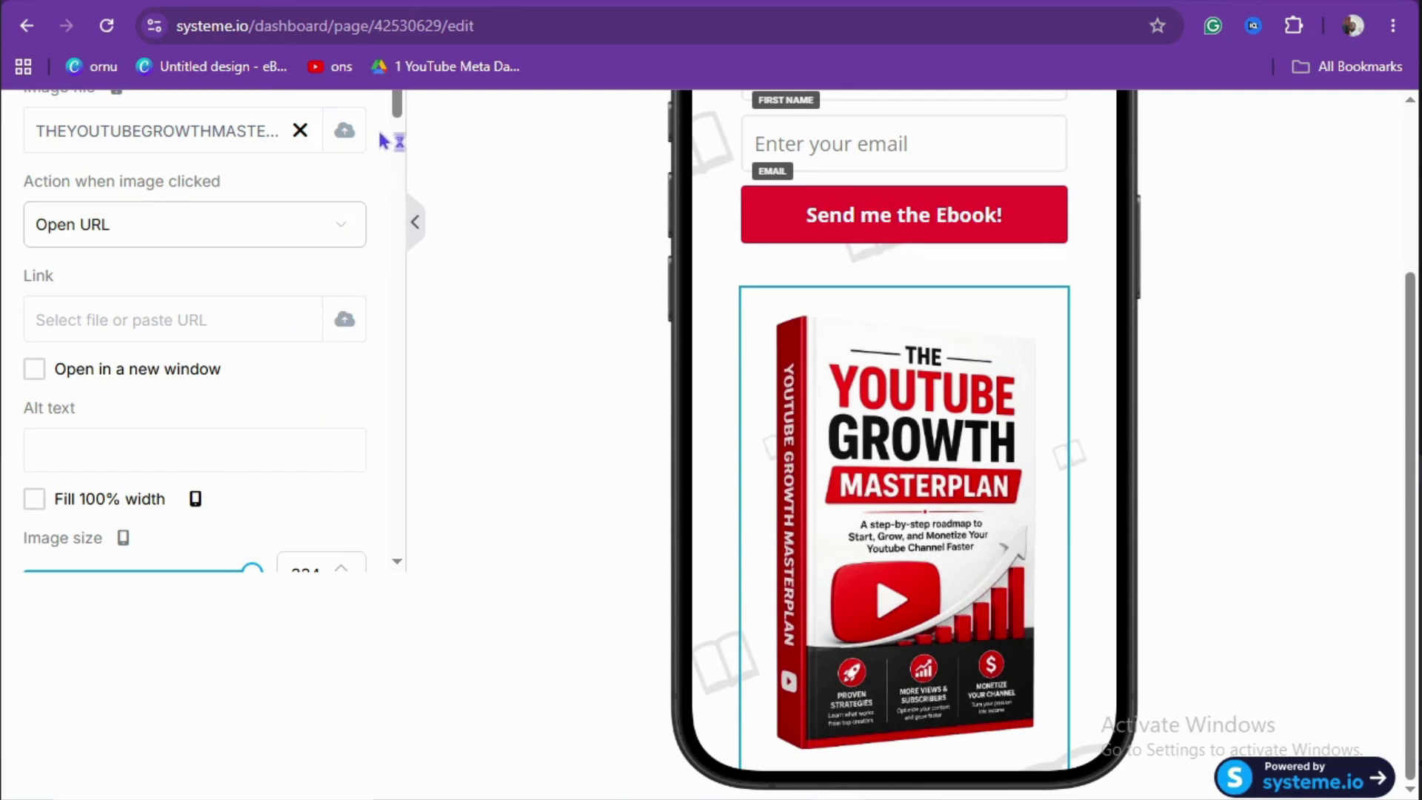
scroll(403, 138, "down", 1)
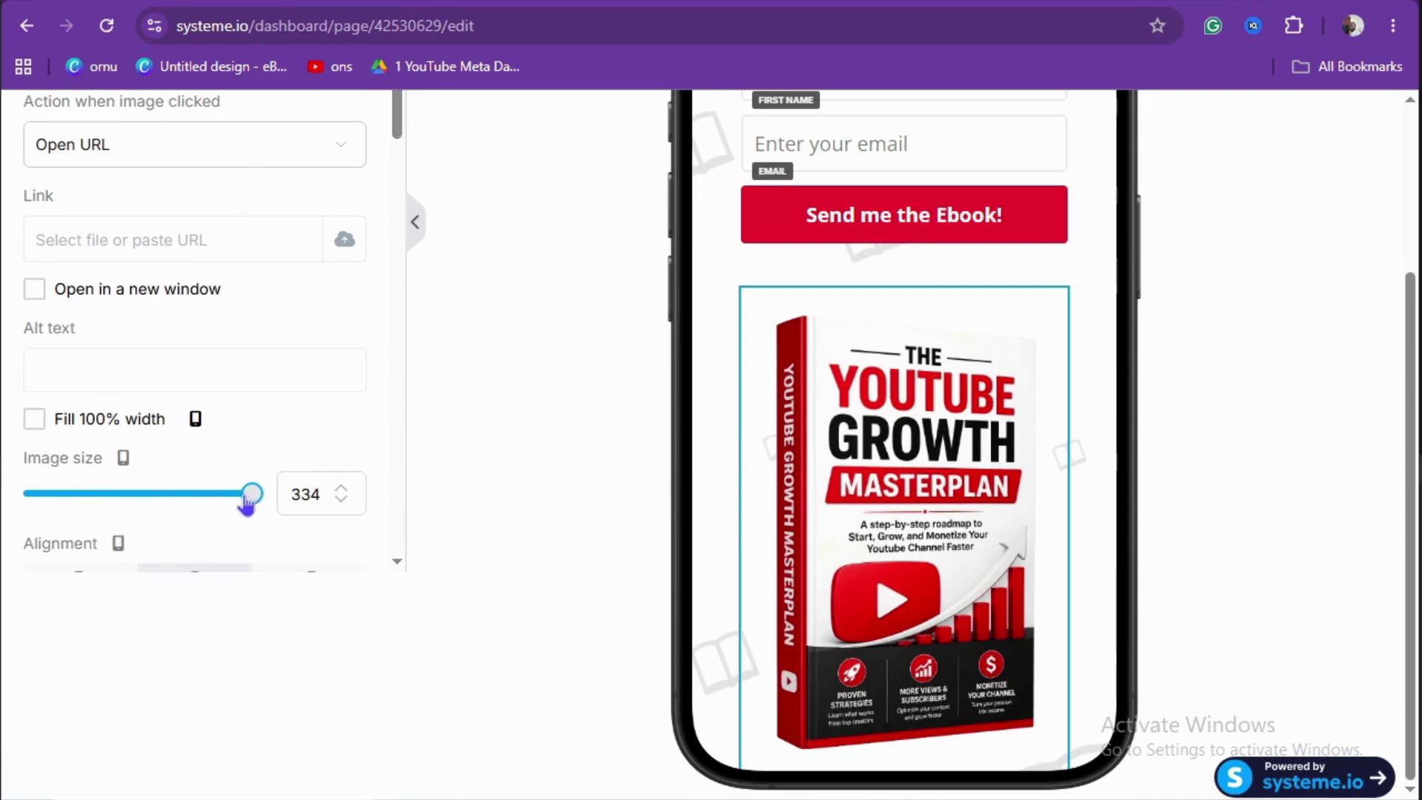
left_click_drag(247, 501, 208, 510)
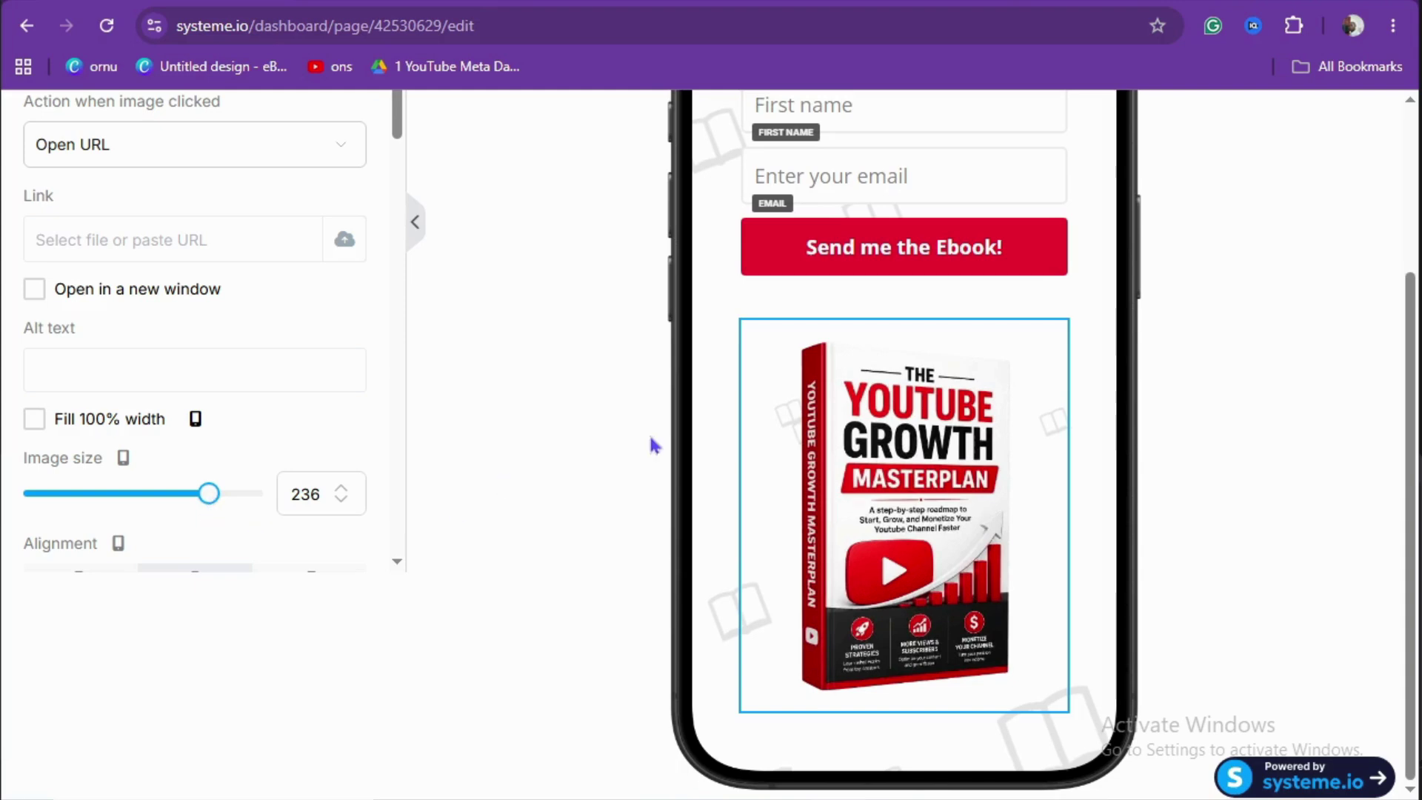
left_click(1092, 452)
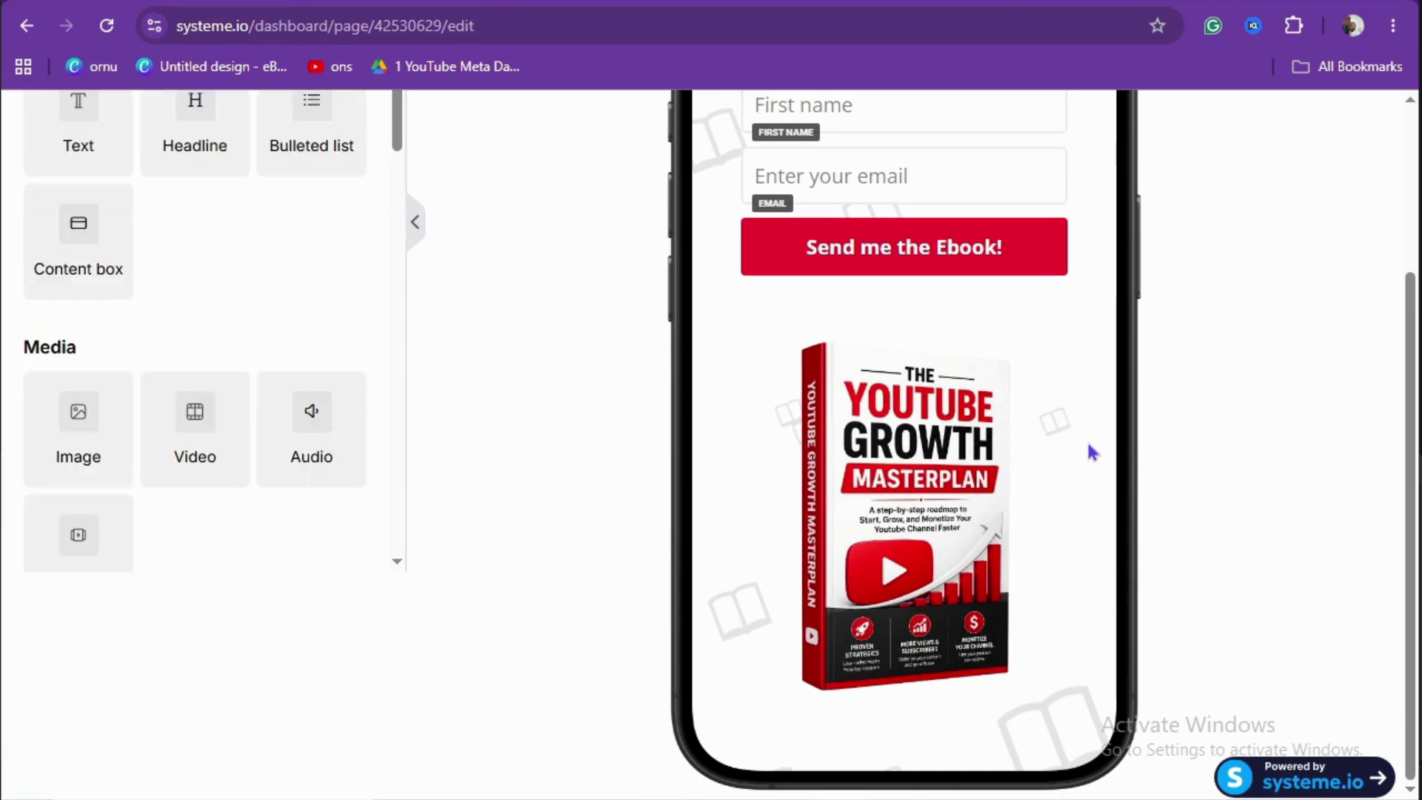
- Review the opt-in page's whole mobile layout, from the headline through the form to the book cover
scroll(1092, 452, "up", 3)
scroll(1092, 452, "up", 3)
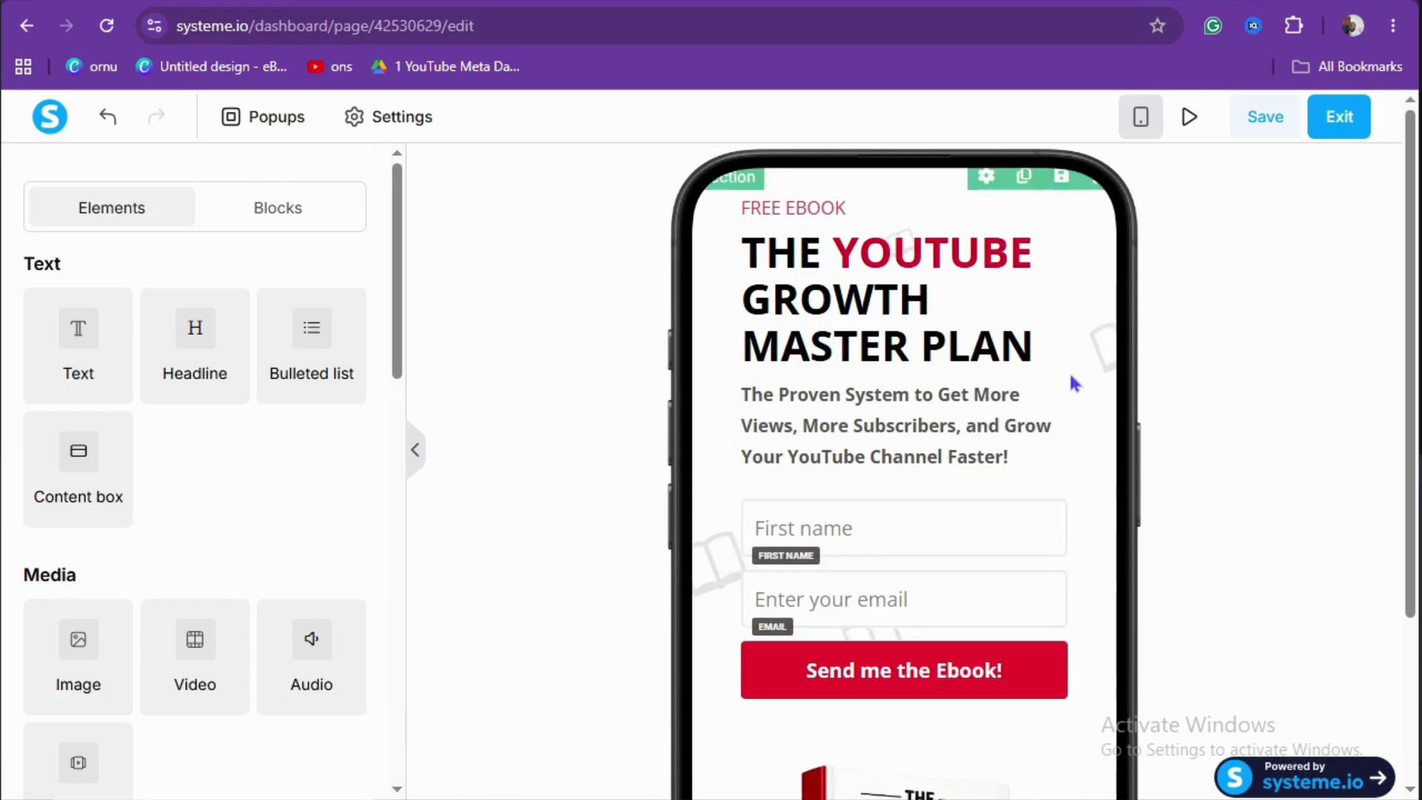
scroll(1055, 437, "down", 3)
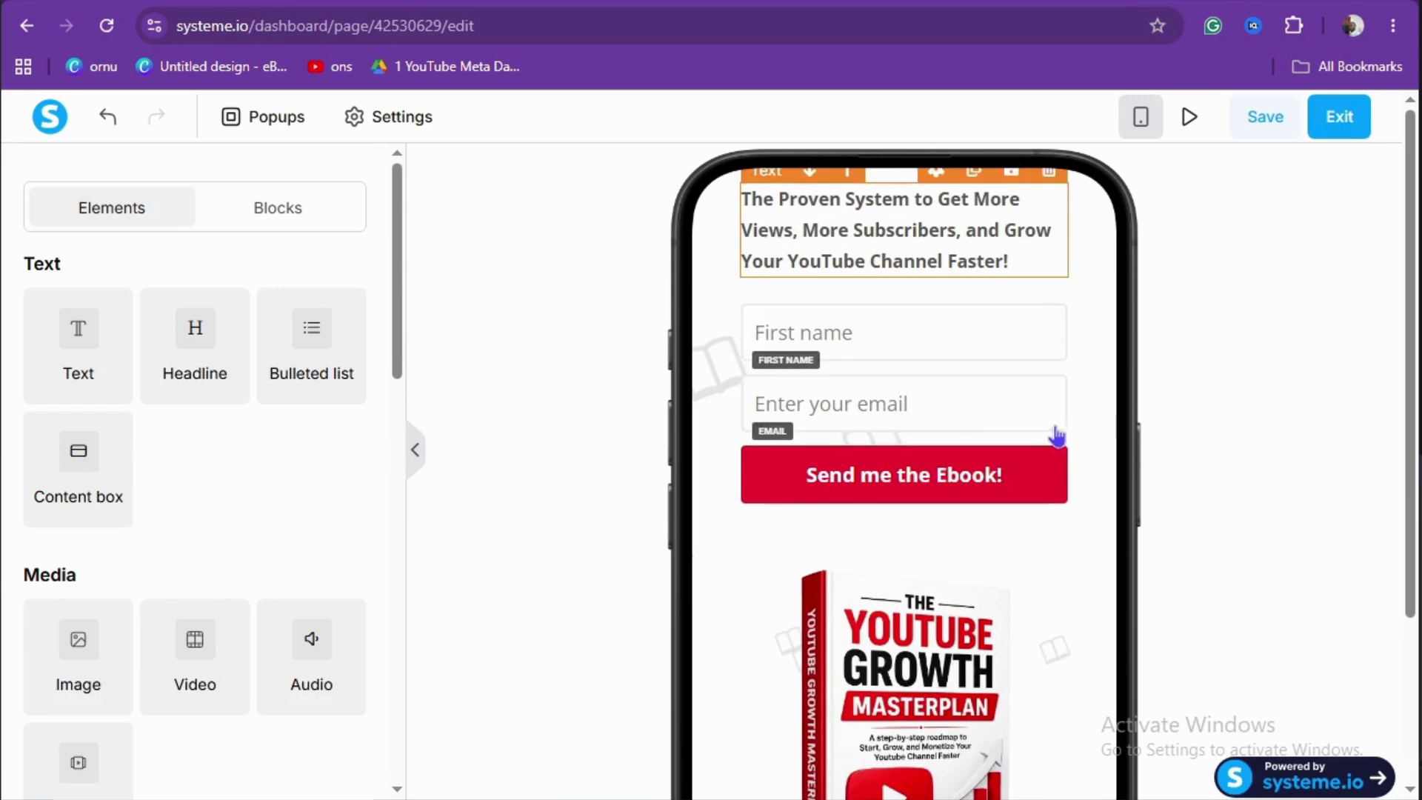
scroll(905, 518, "down", 5)
scroll(873, 563, "up", 3)
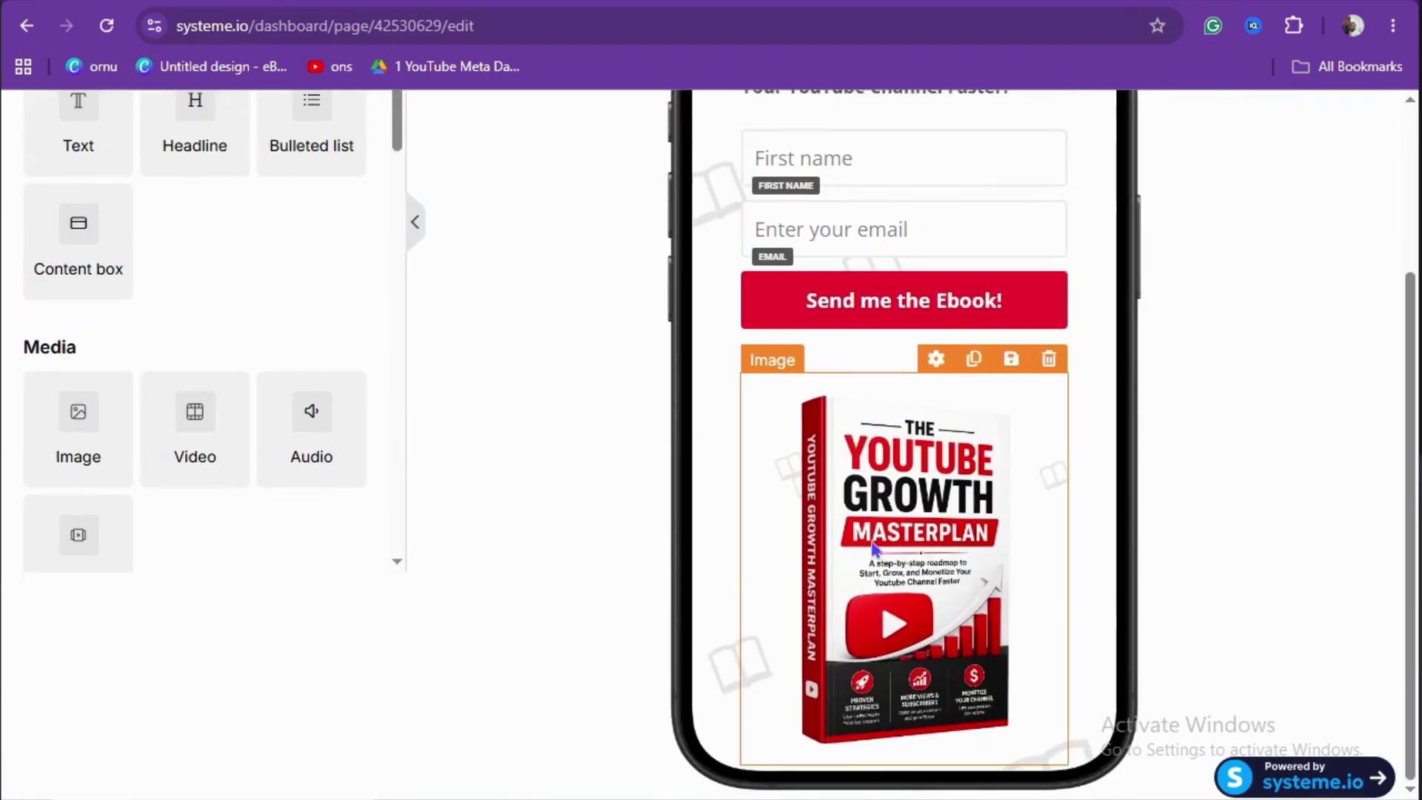
scroll(619, 433, "up", 1)
scroll(613, 432, "up", 3)
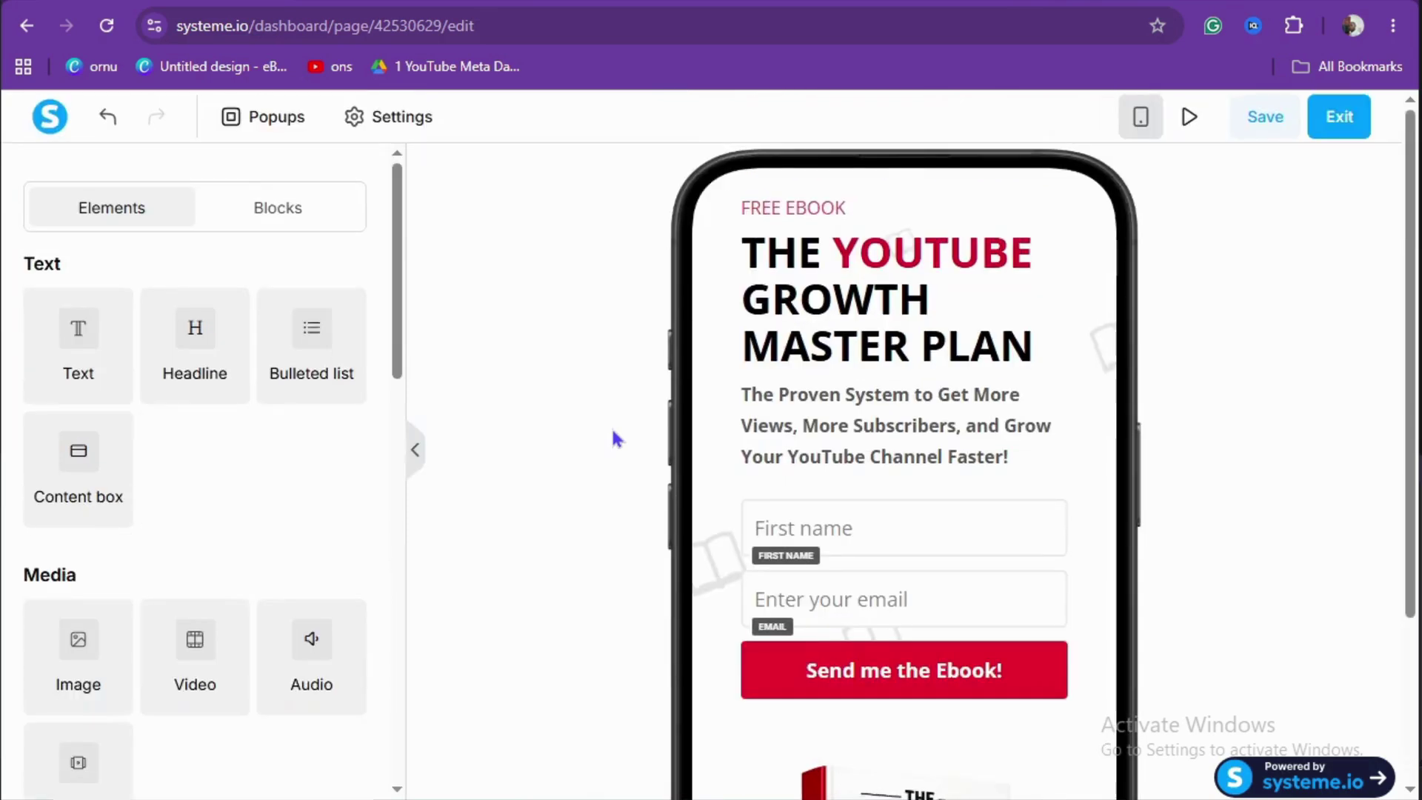
- Return to the desktop view, save the opt-in page and exit the editor
left_click(1144, 132)
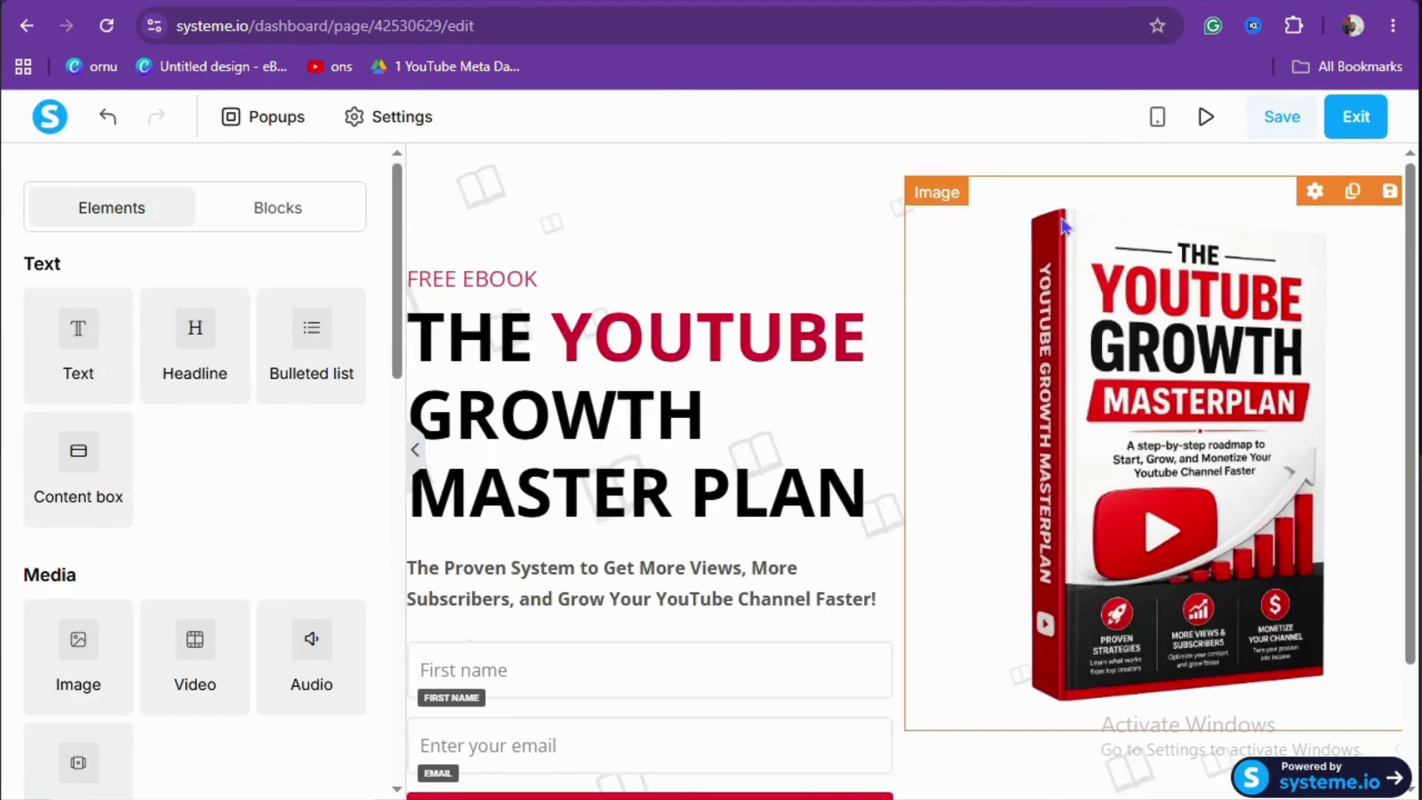
left_click(1272, 130)
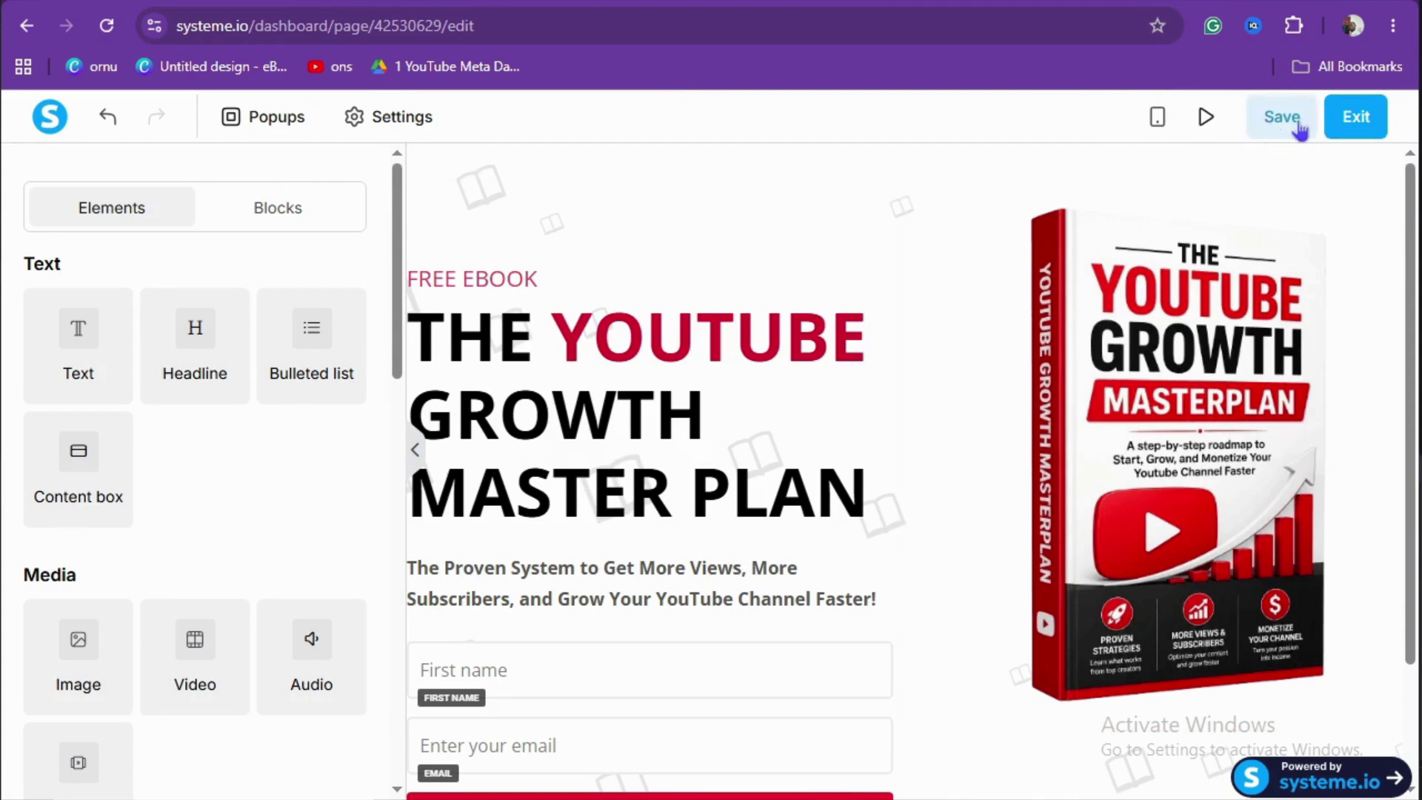
left_click(1351, 127)
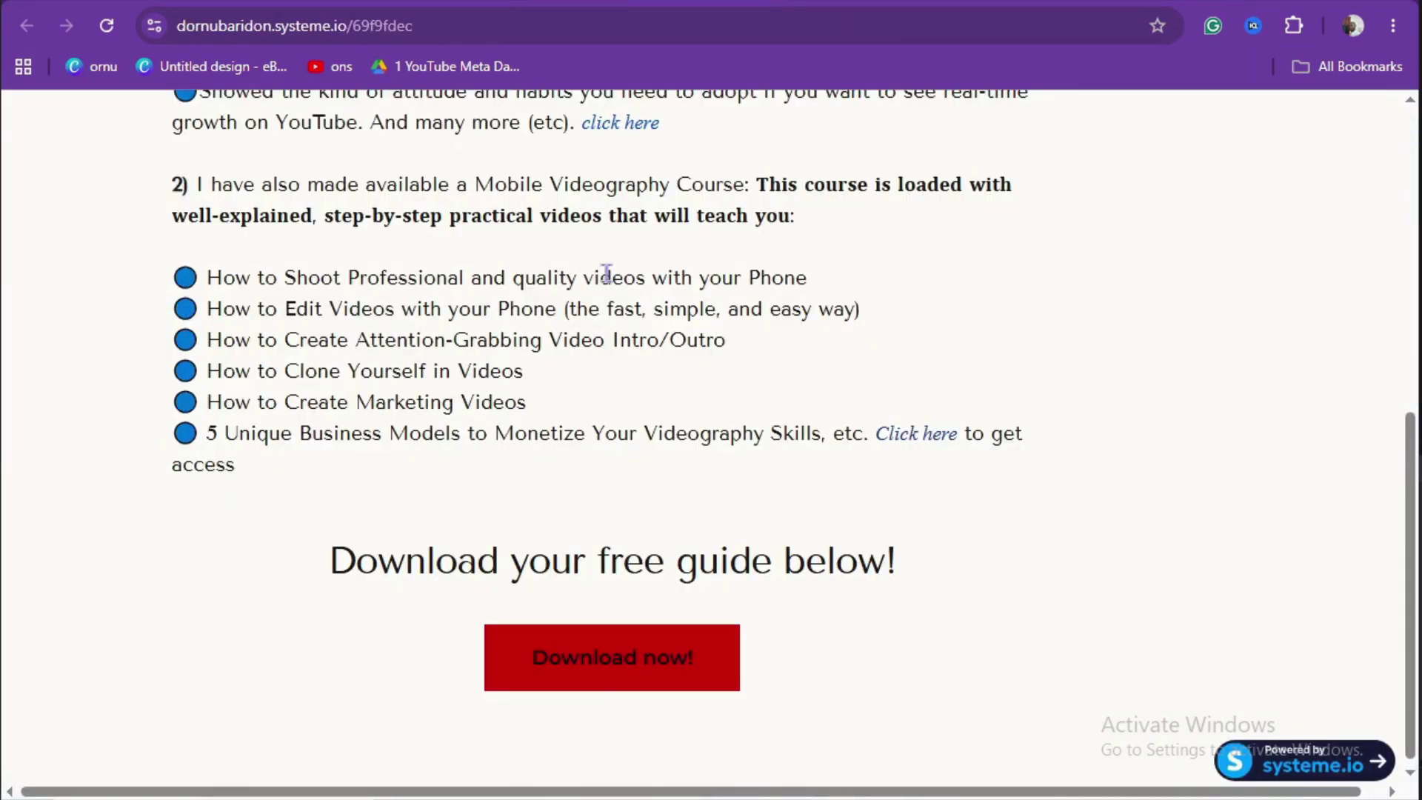
- Examine the finished example thank-you page, including its two bonus offers and the "Download now!" section
scroll(607, 274, "up", 8)
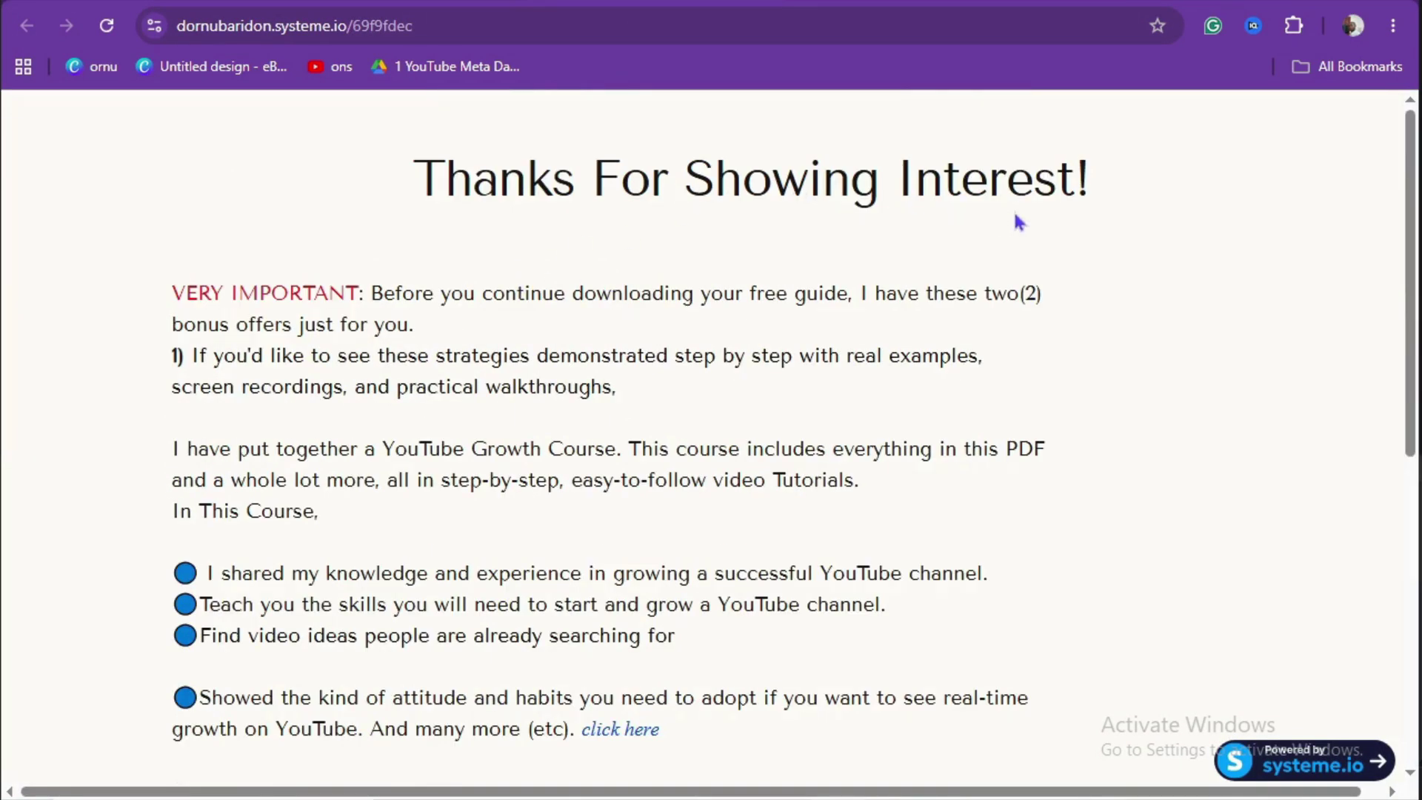
scroll(565, 428, "down", 8)
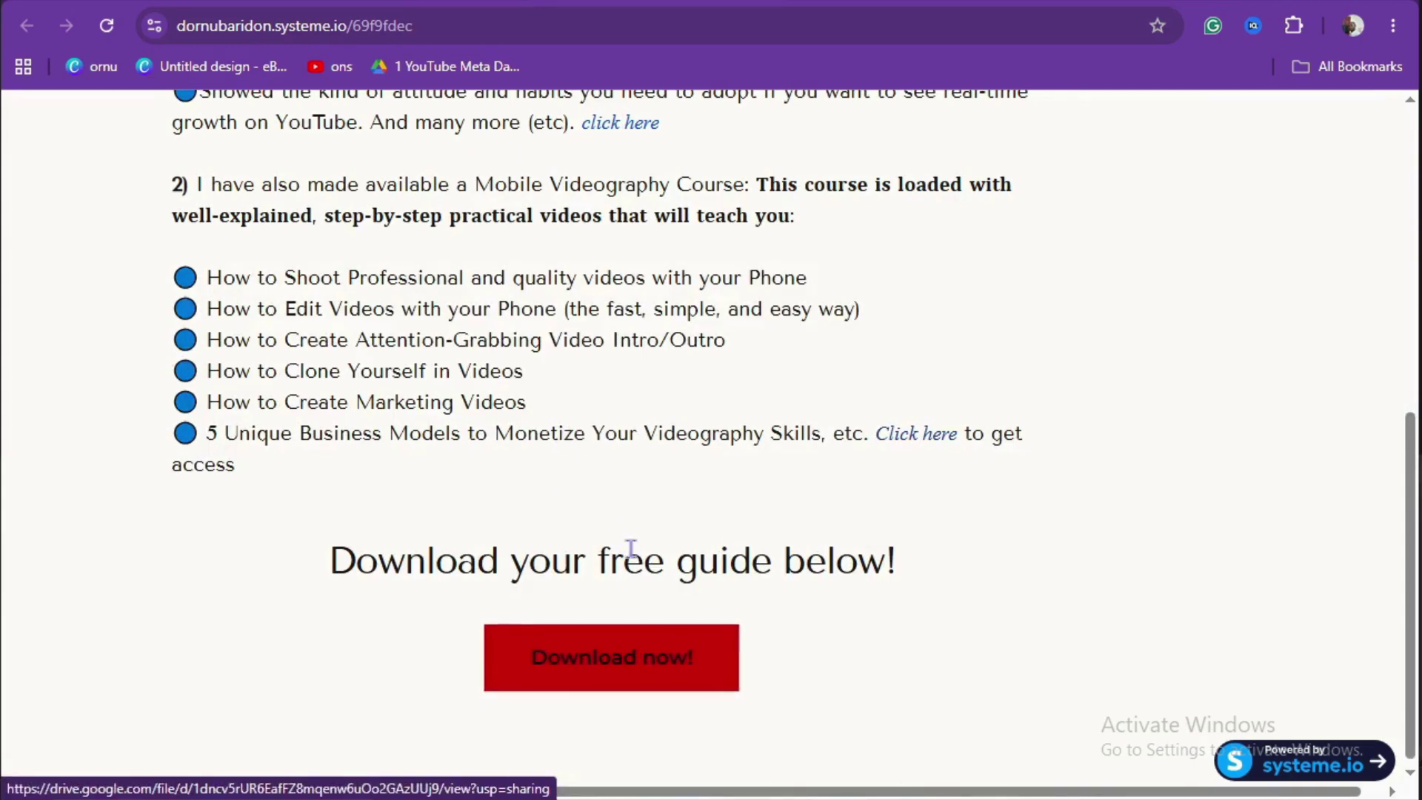
scroll(631, 548, "up", 8)
scroll(632, 554, "down", 8)
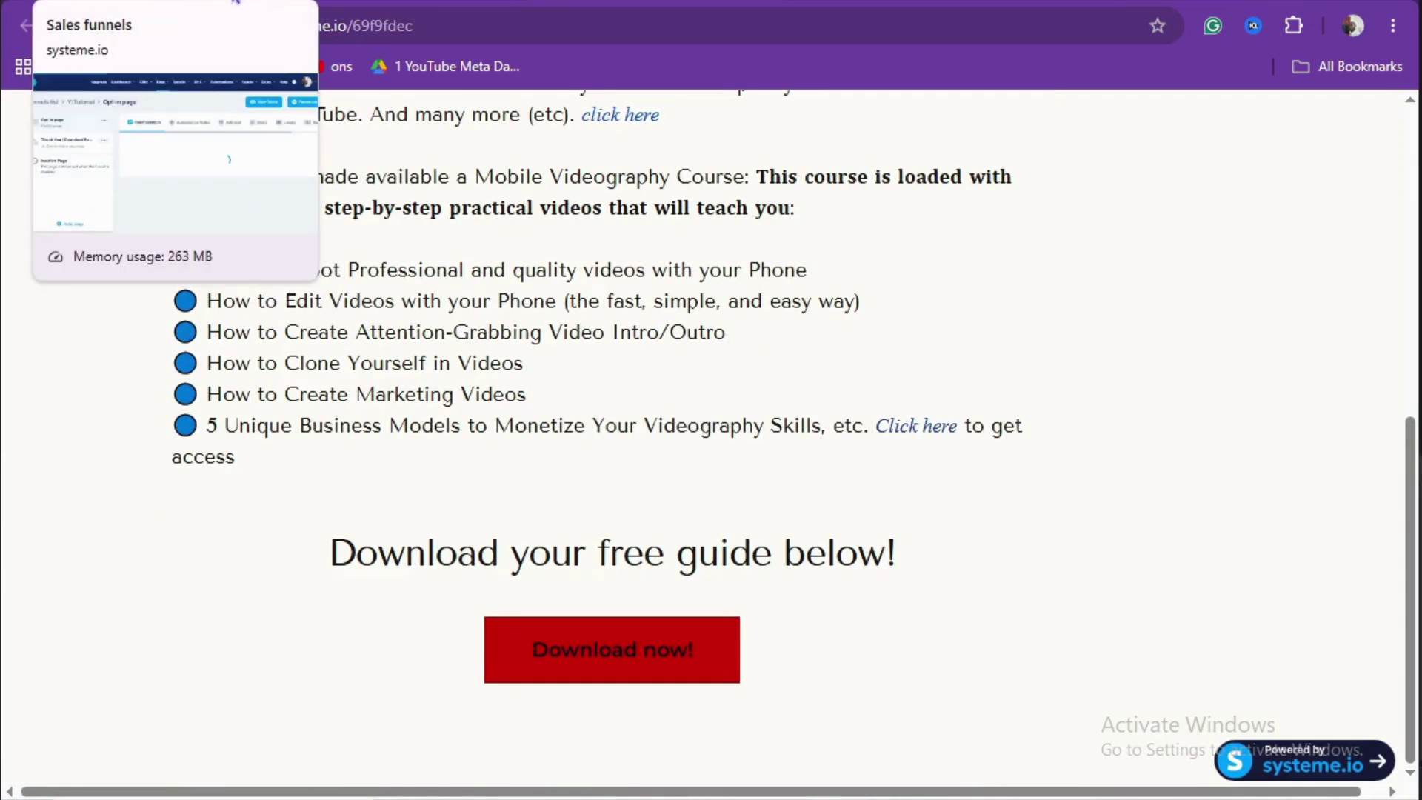
- Return to the YtTutorial funnel and apply the "Thanks For Showing Interest!" template to the Thank You / Download Page step
left_click(104, 0)
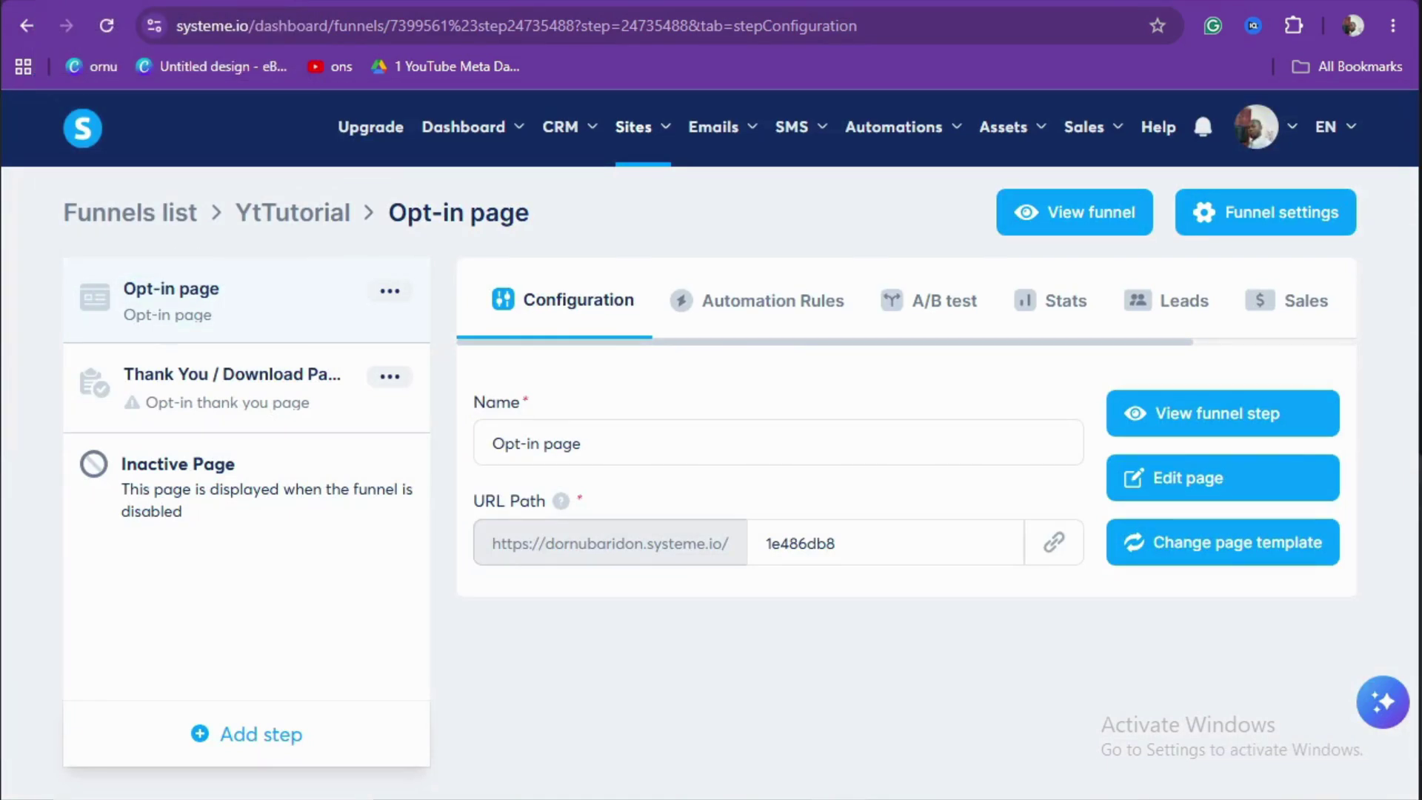
left_click(212, 397)
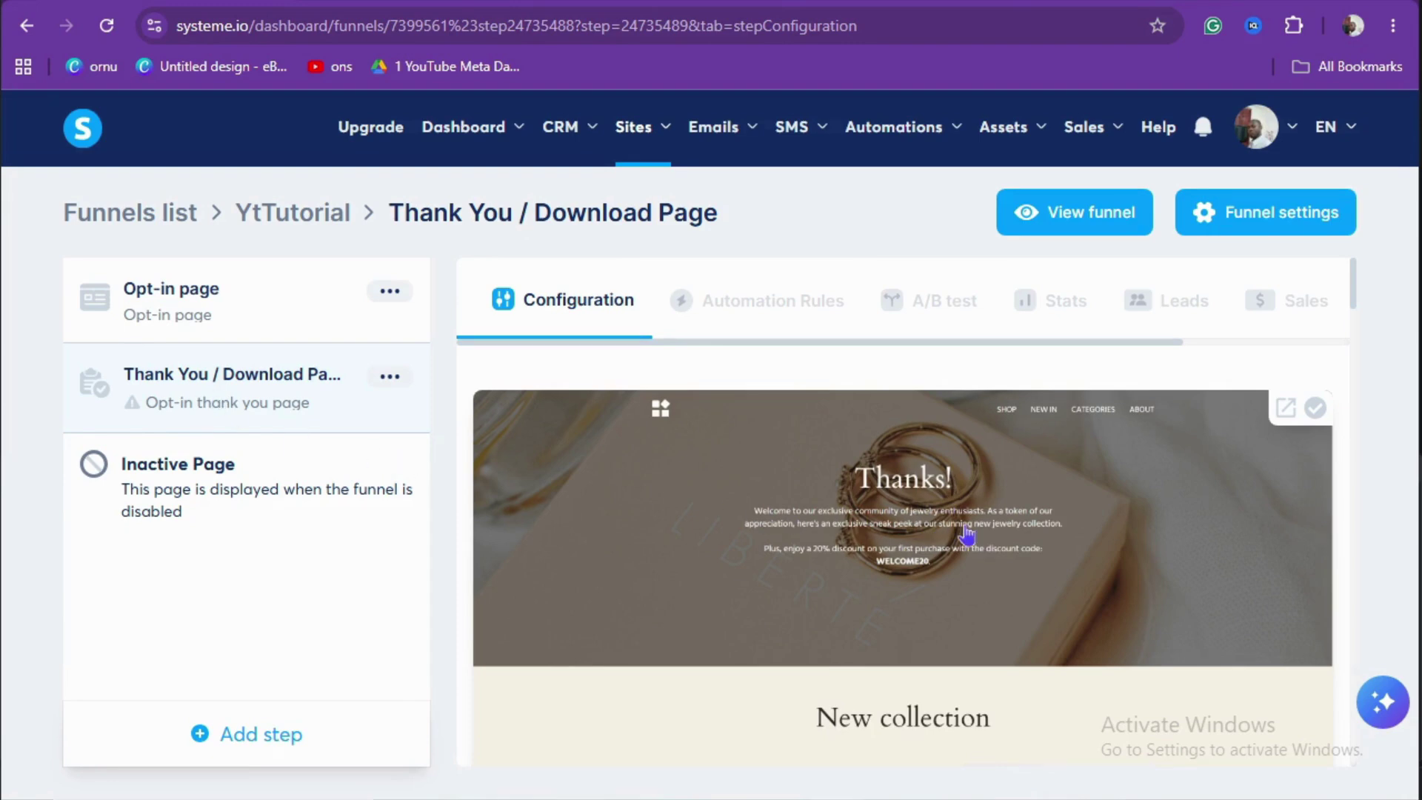
scroll(967, 532, "down", 20)
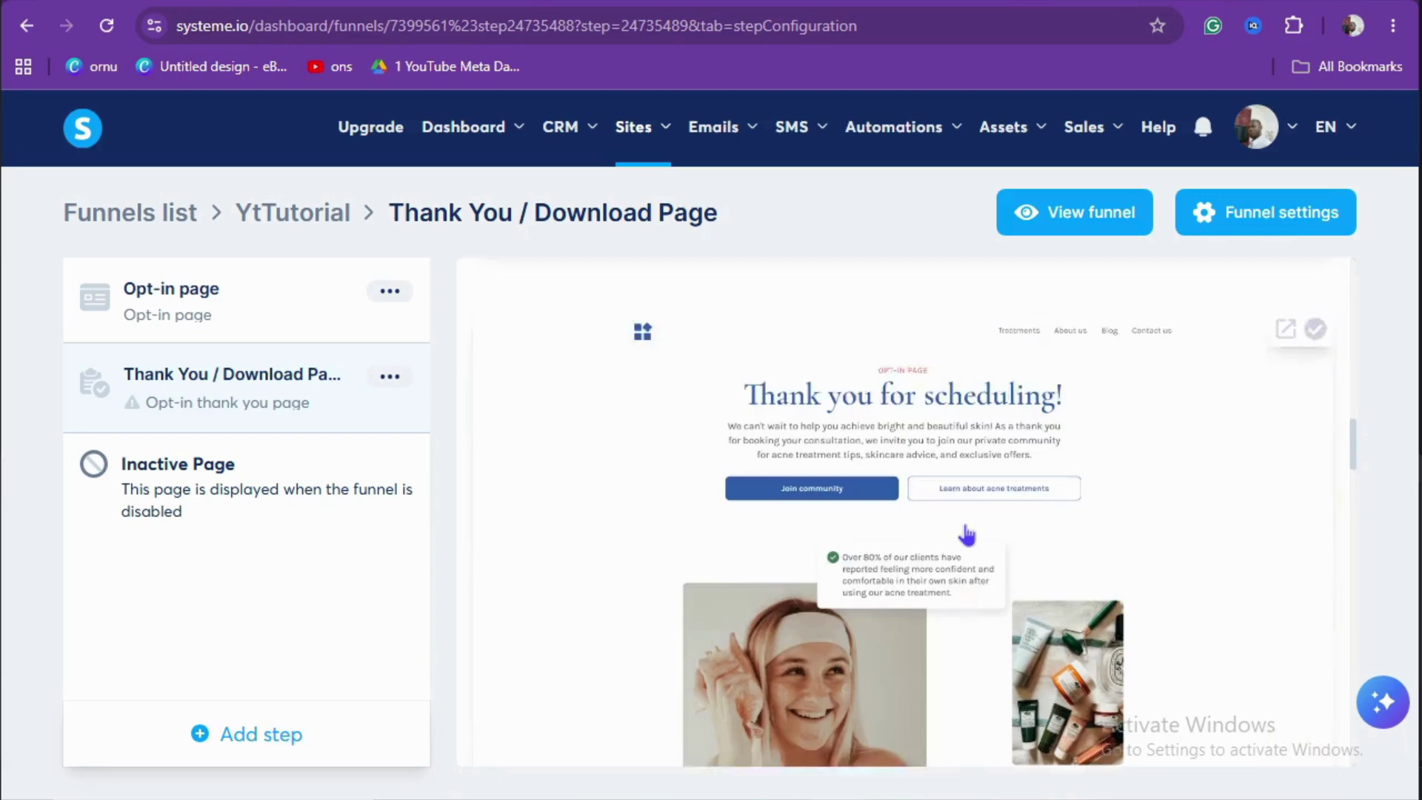
scroll(967, 532, "down", 20)
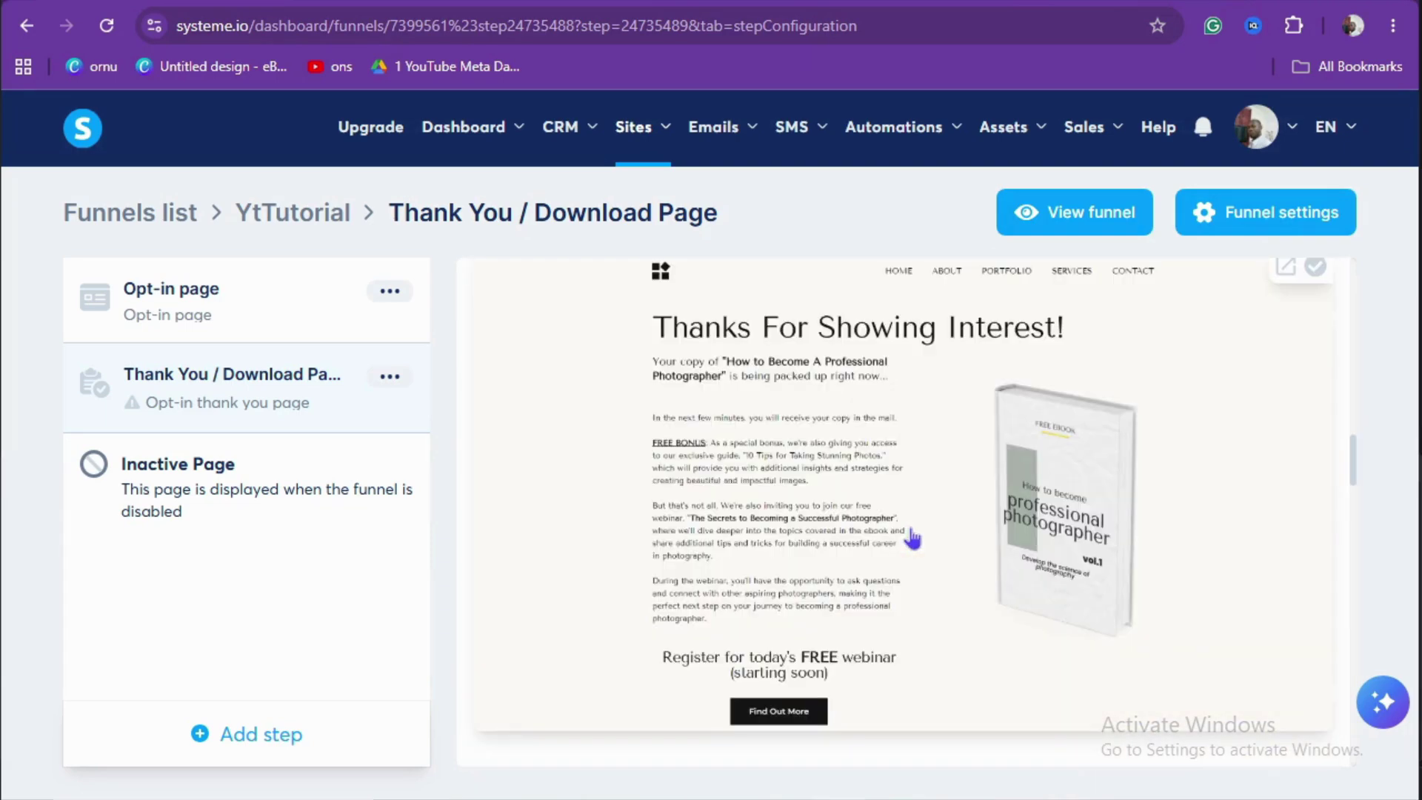
left_click(914, 539)
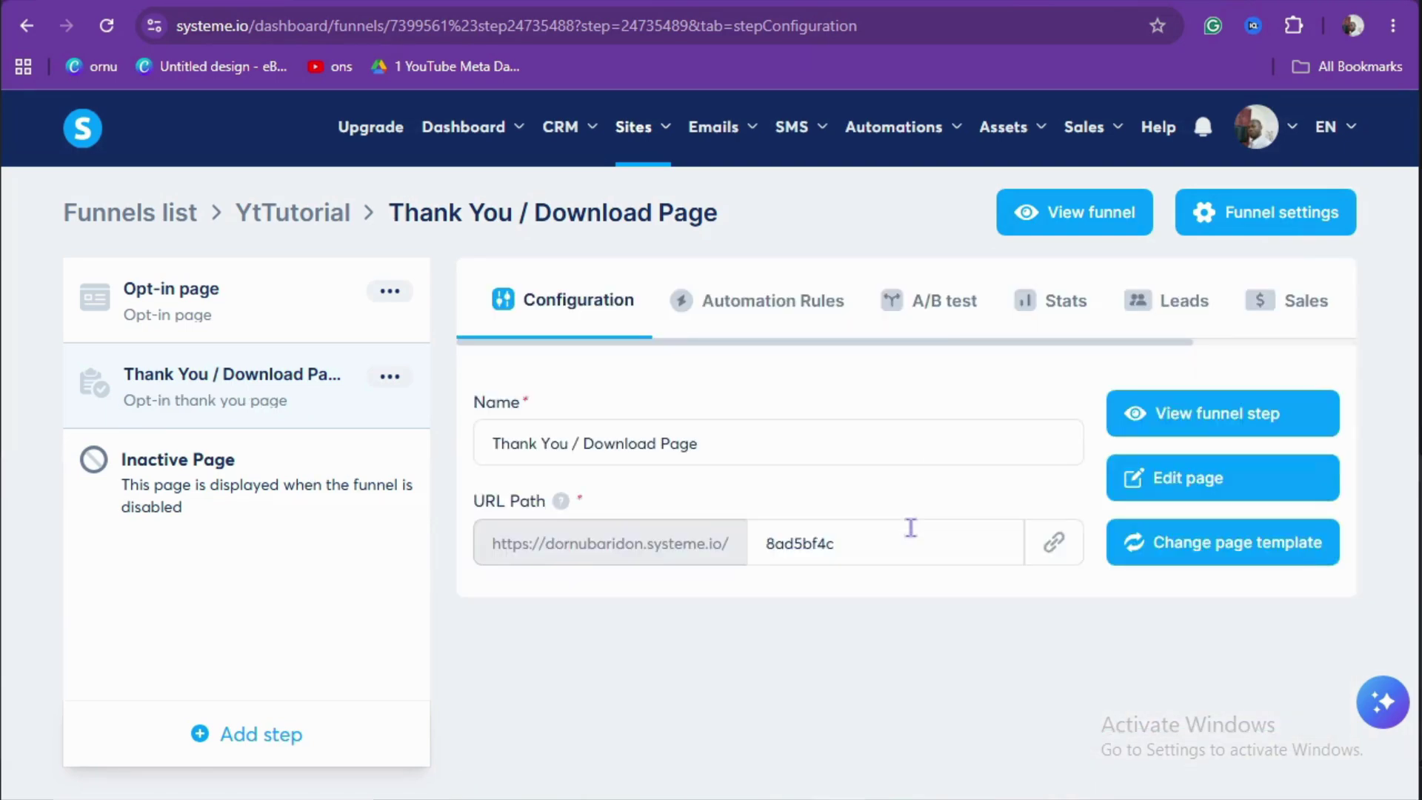
- Open the thank-you page for editing and delete its ebook image and the "Your copy of How to Become A Professional Photographer" text
left_click(1186, 493)
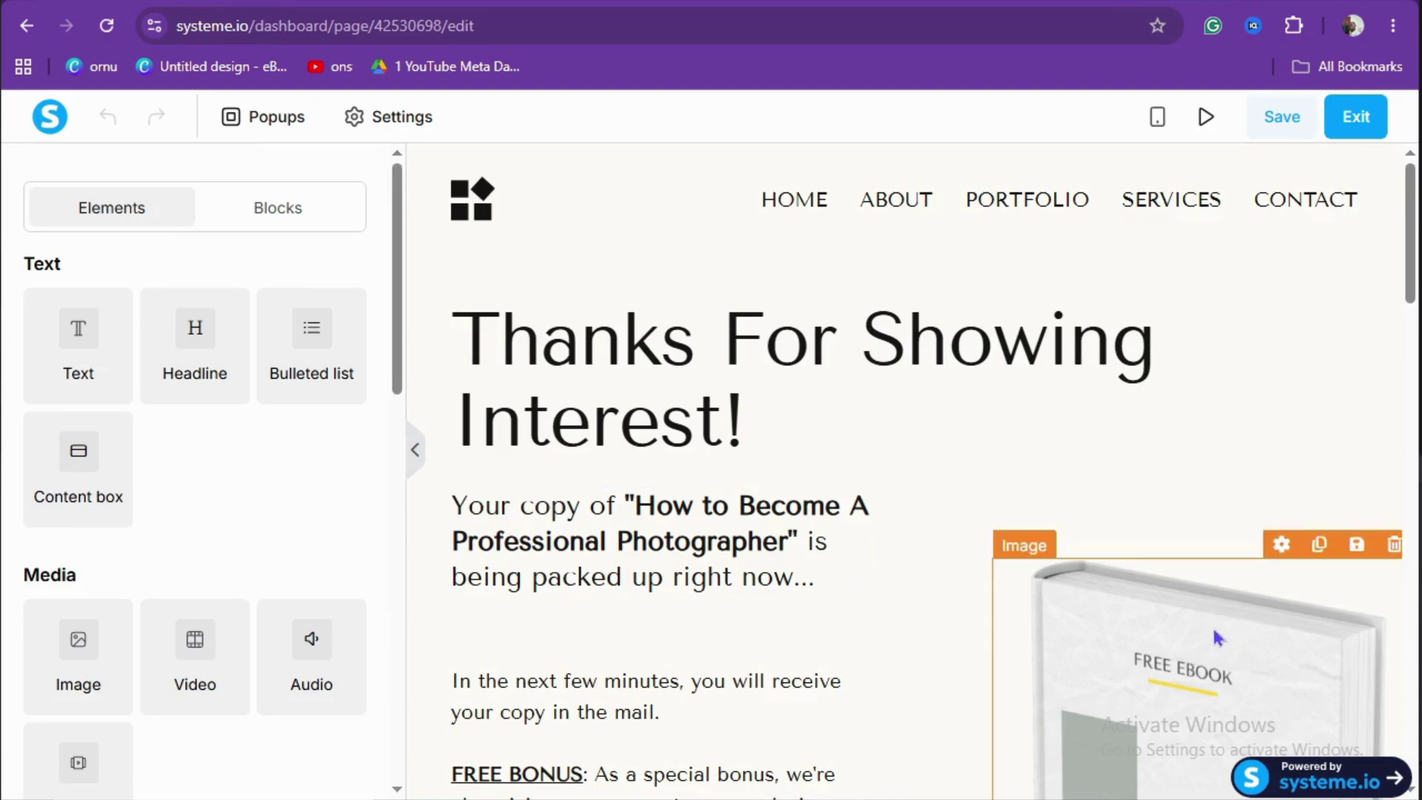
left_click(1394, 545)
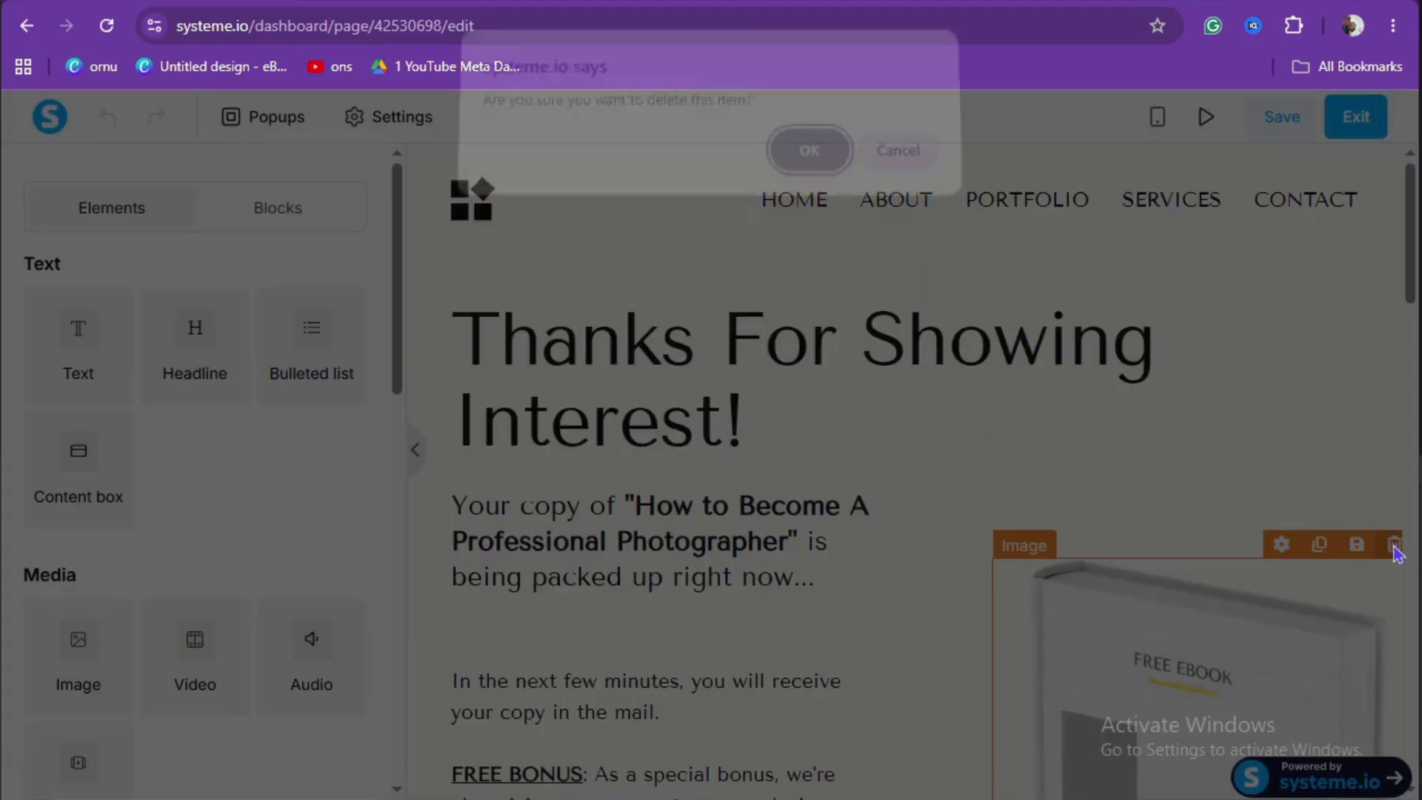
left_click(808, 167)
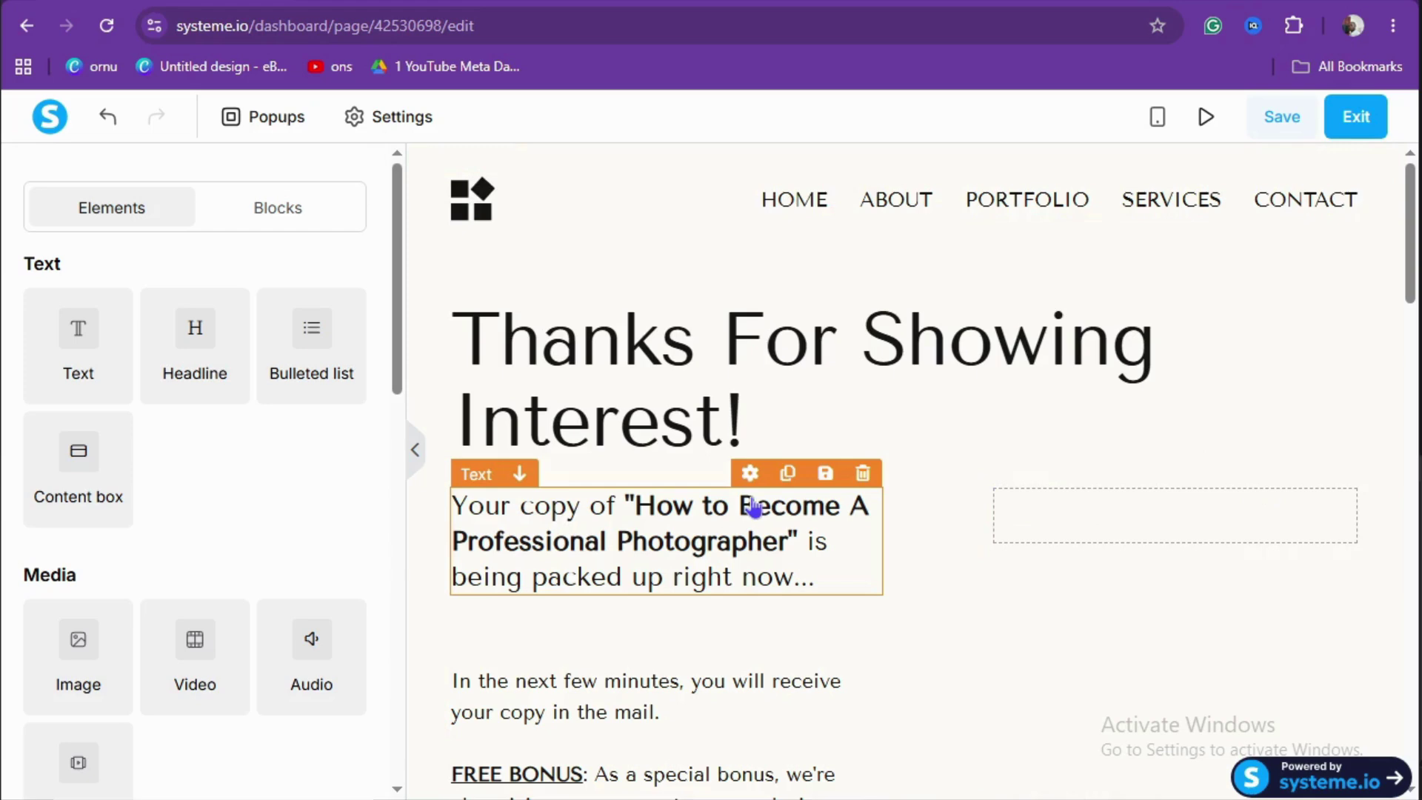
left_click(863, 475)
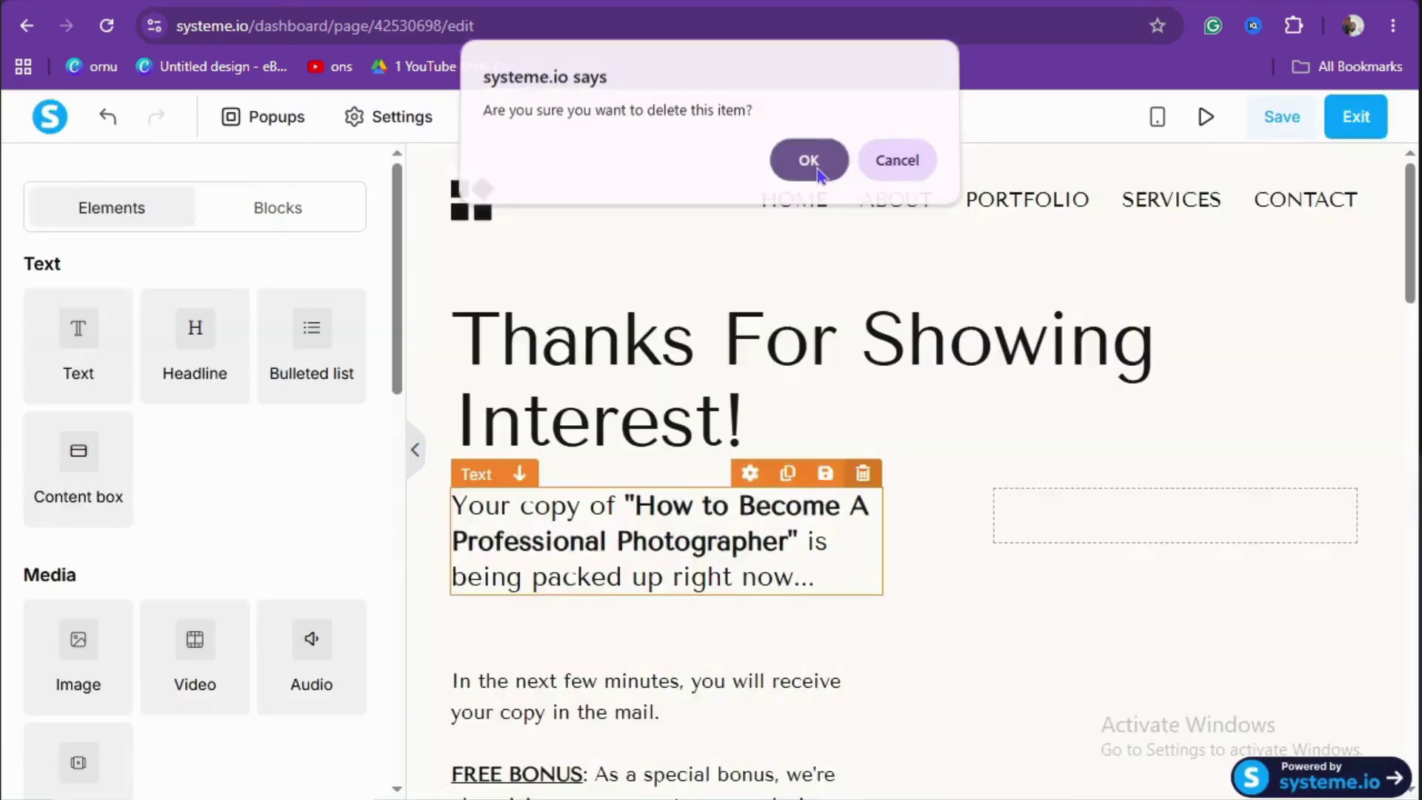
left_click(818, 172)
- Delete the "What you'll learn..." section and the footer section with quick links, contact and subscribe form
scroll(1081, 511, "down", 10)
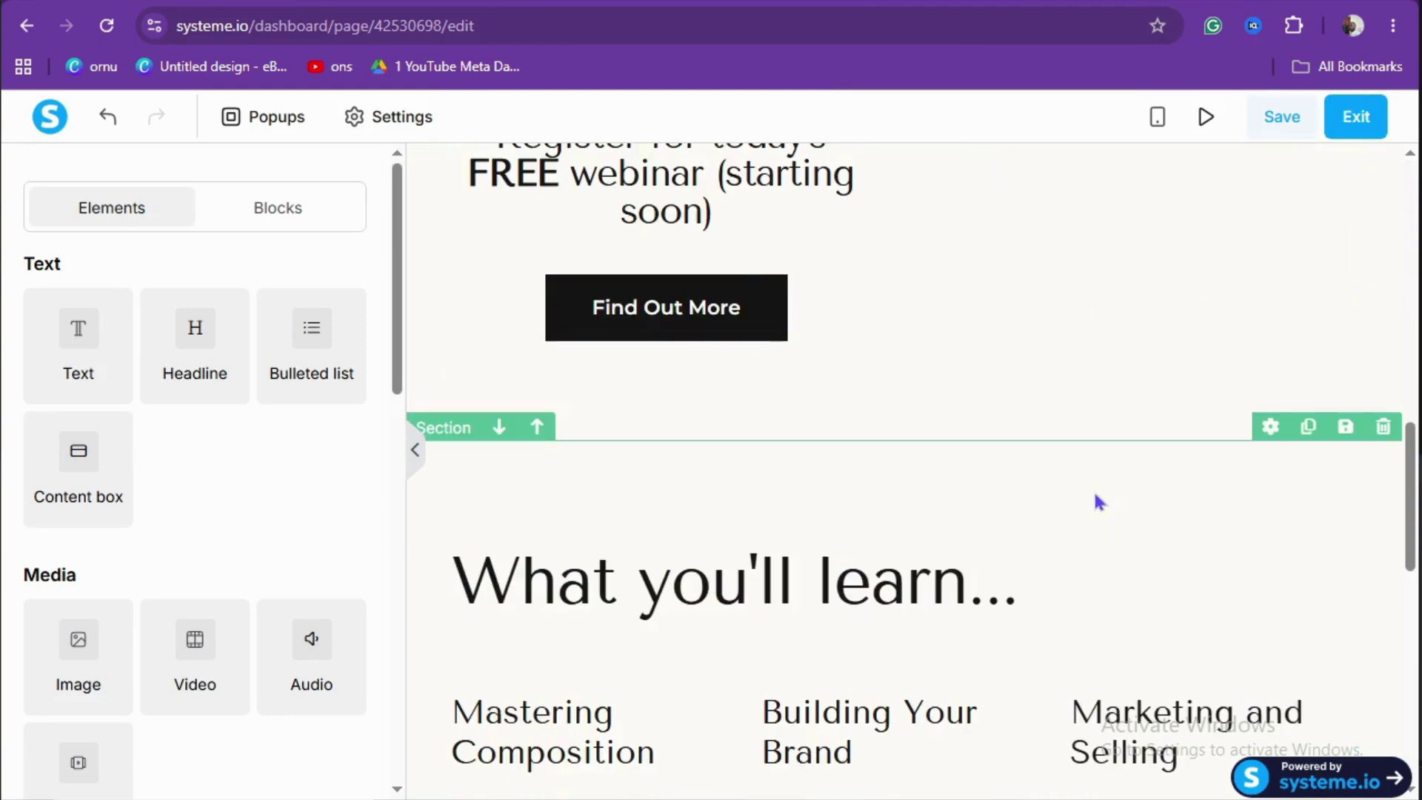
left_click(1383, 427)
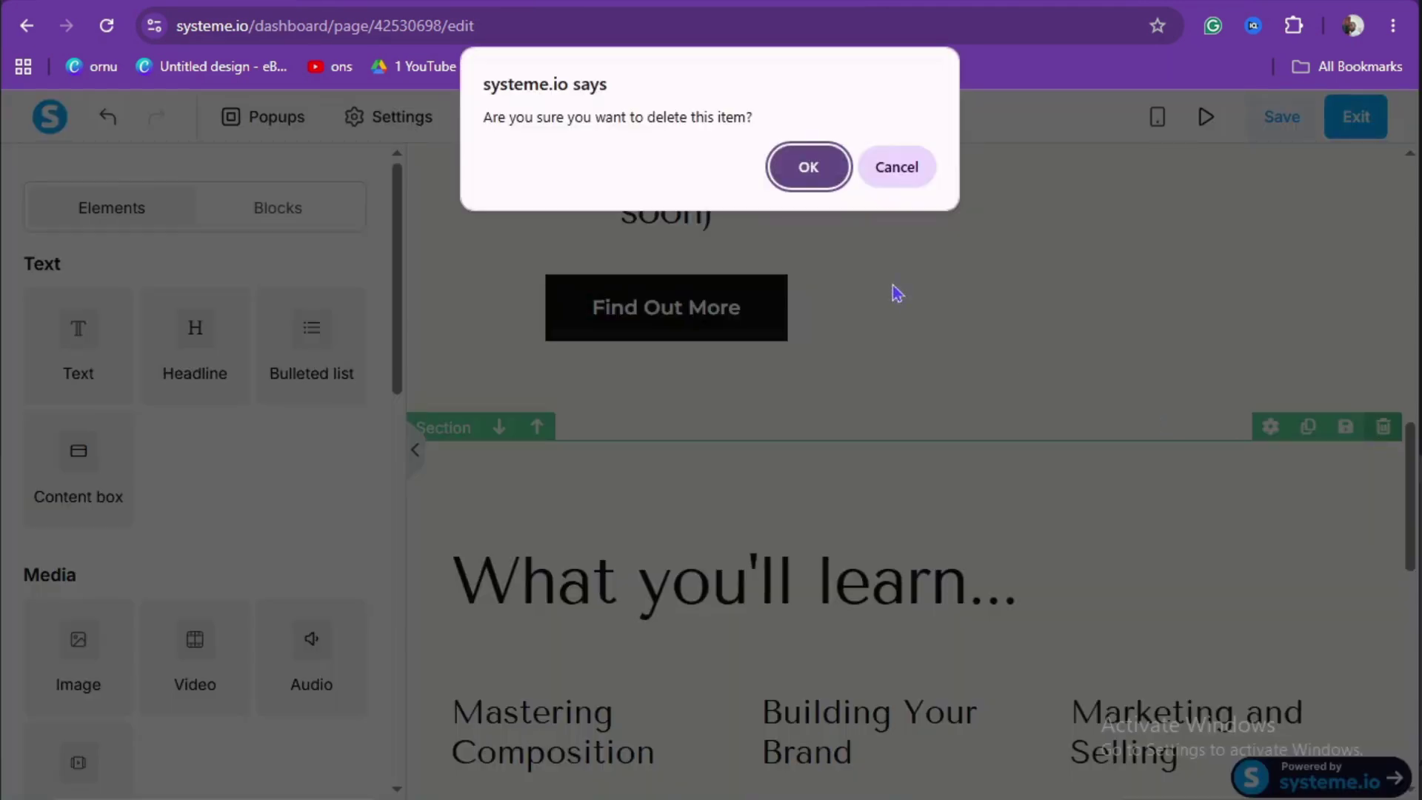
left_click(826, 181)
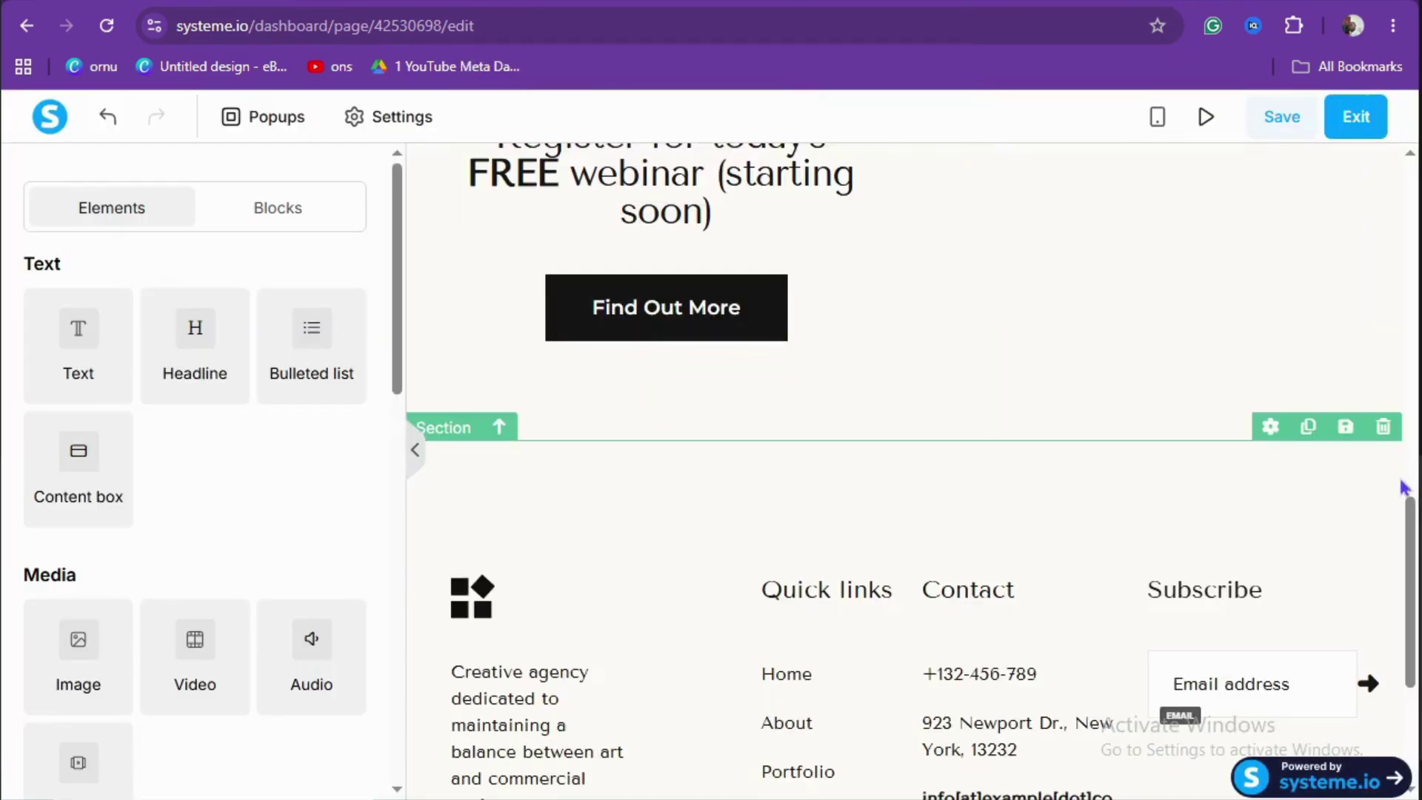
left_click(1386, 433)
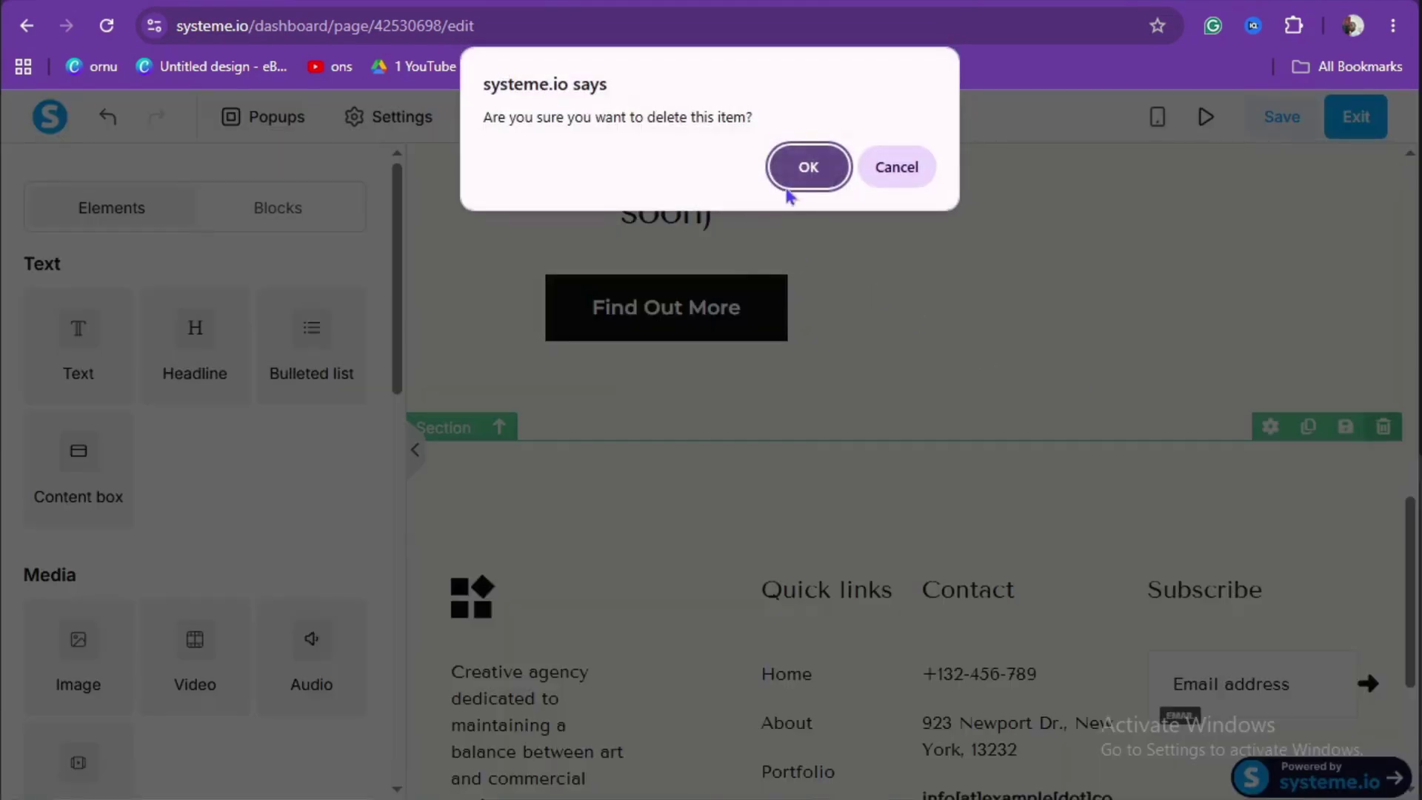
left_click(801, 178)
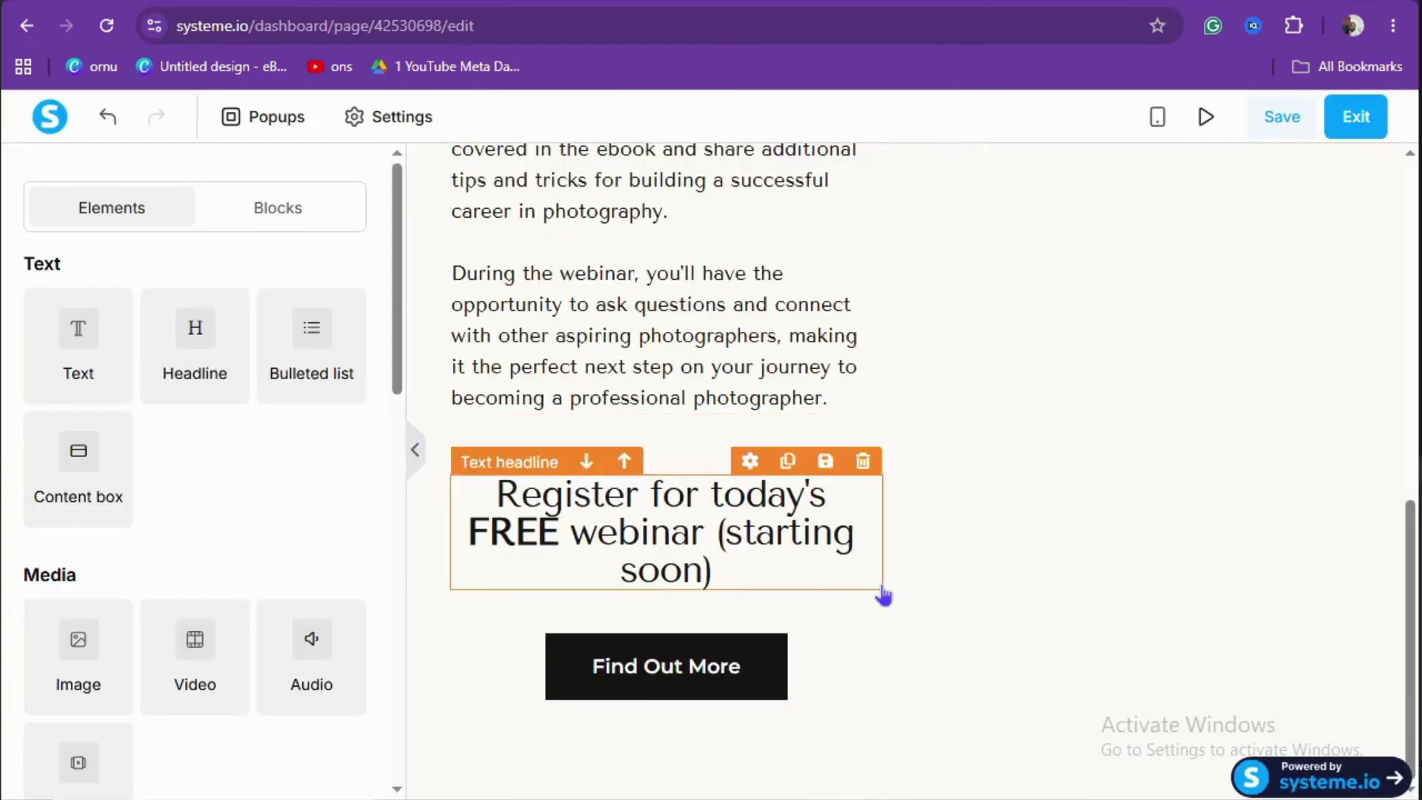
- Center-align the "Thanks For Showing Interest!" headline
left_click(571, 318)
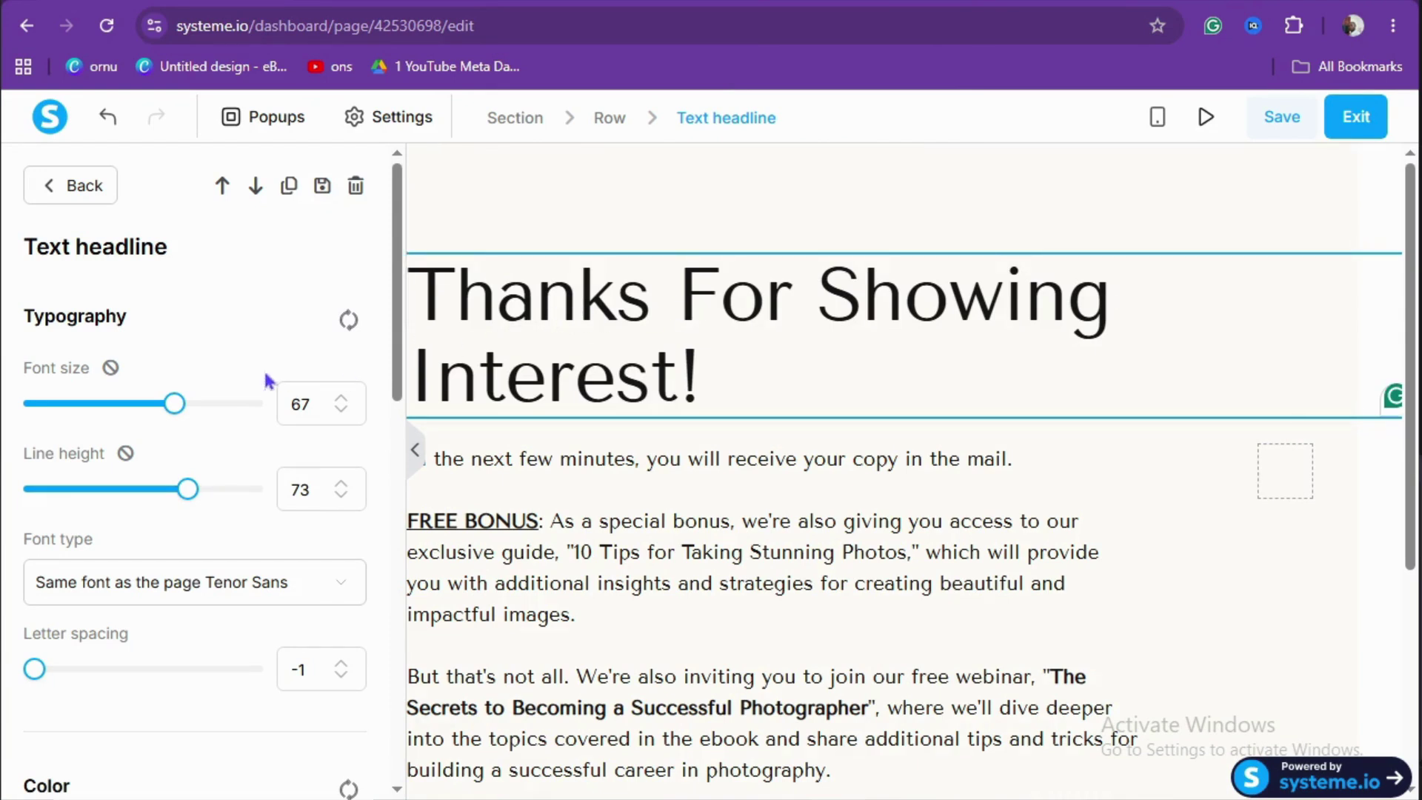
scroll(263, 369, "down", 7)
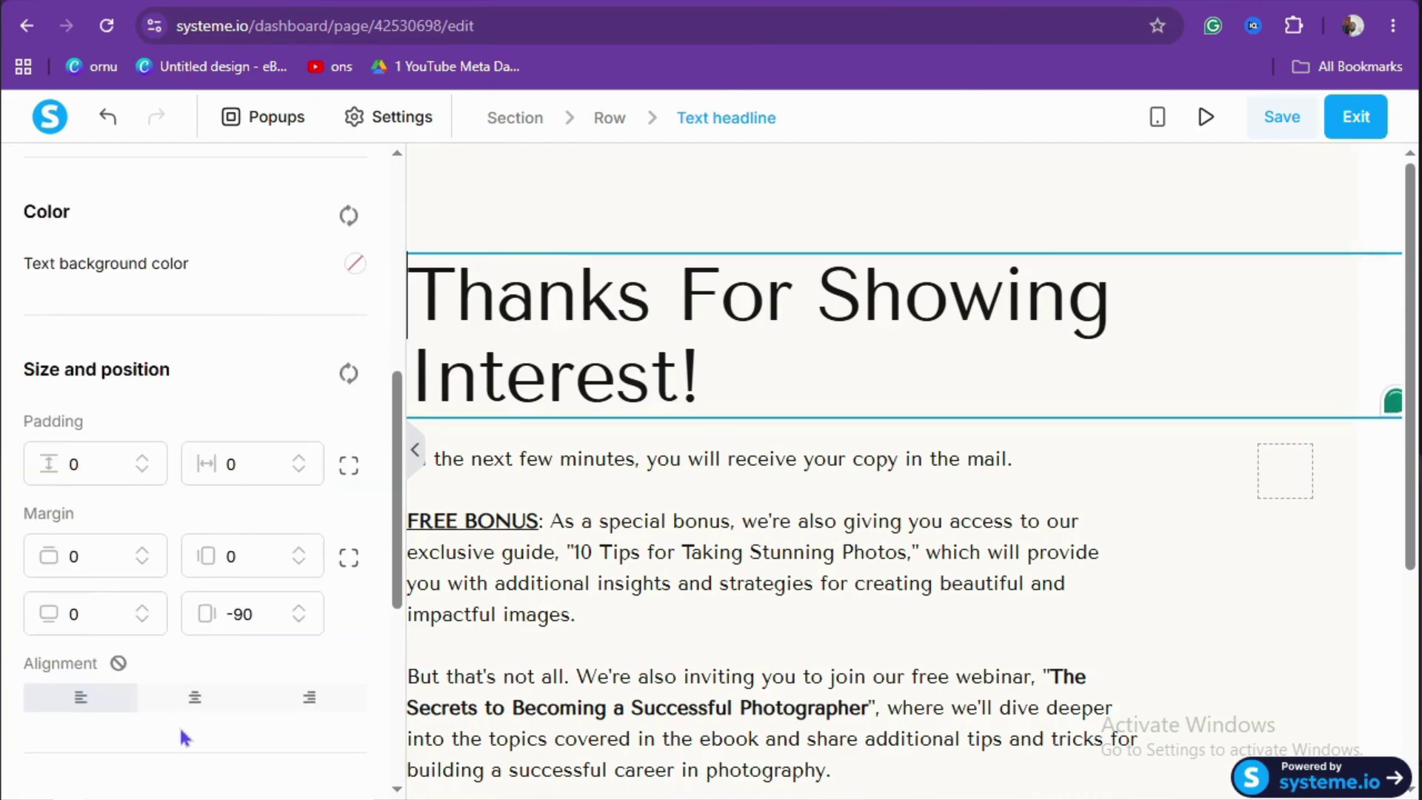
left_click(197, 709)
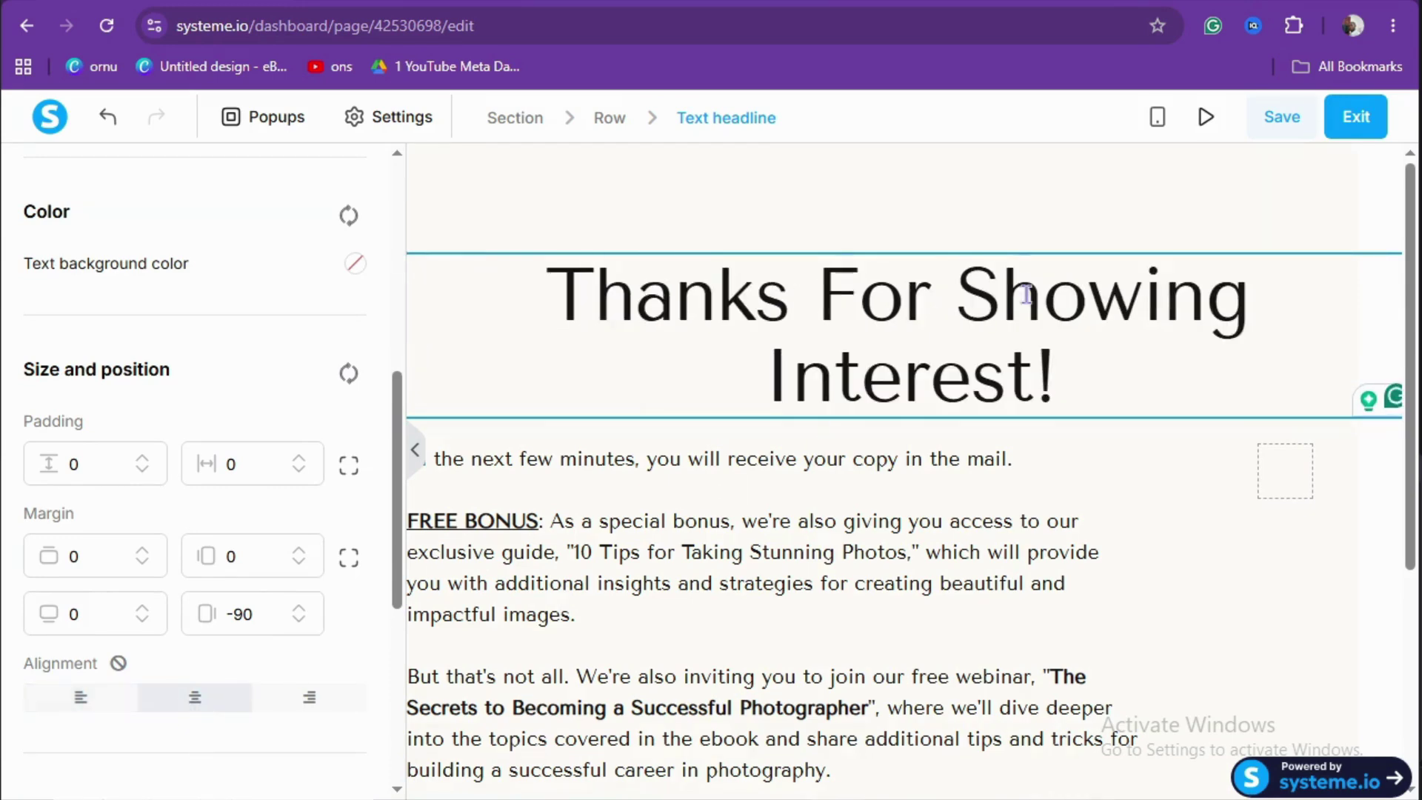
- Set the background colour of the "Find Out More" button to dark red (#c70e0e)
scroll(1049, 384, "down", 5)
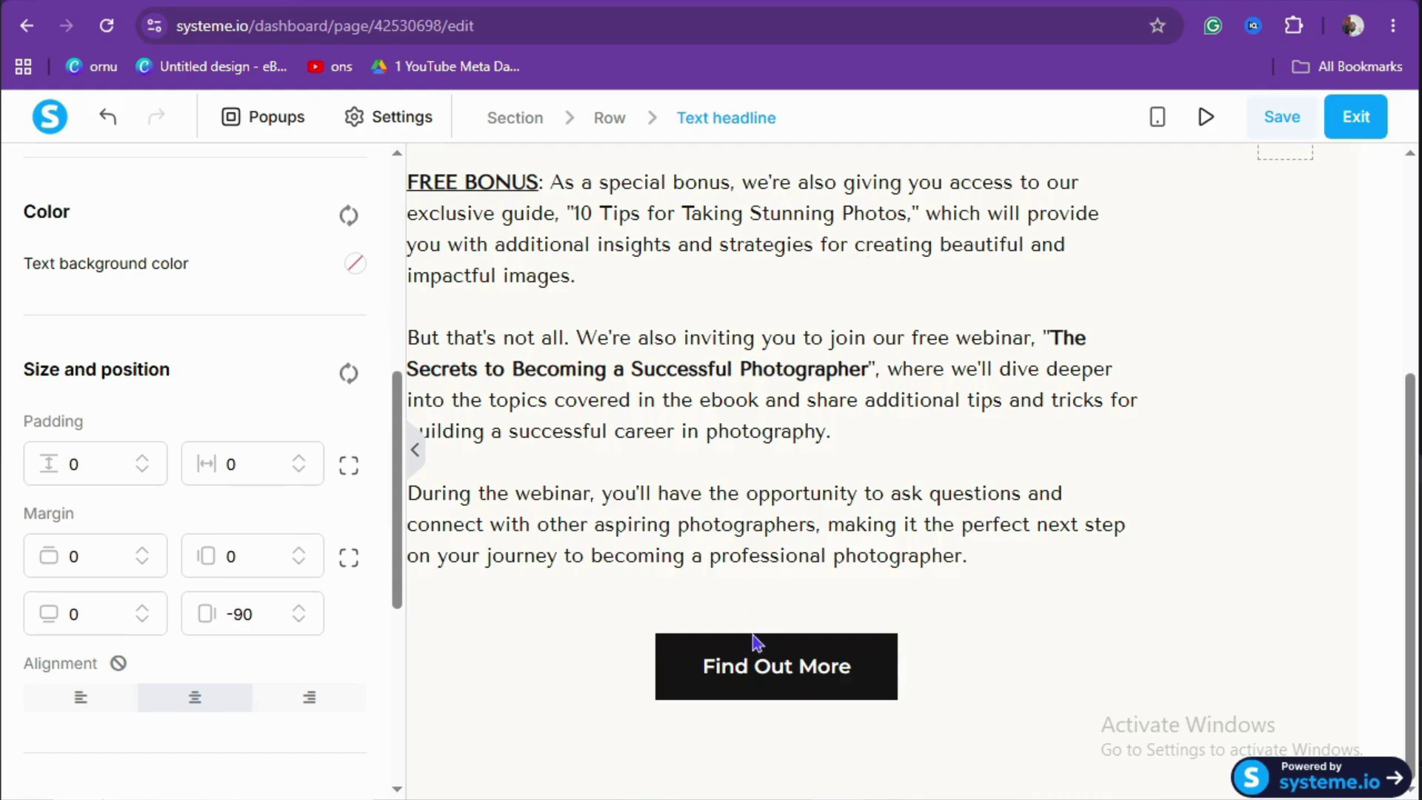
left_click(784, 692)
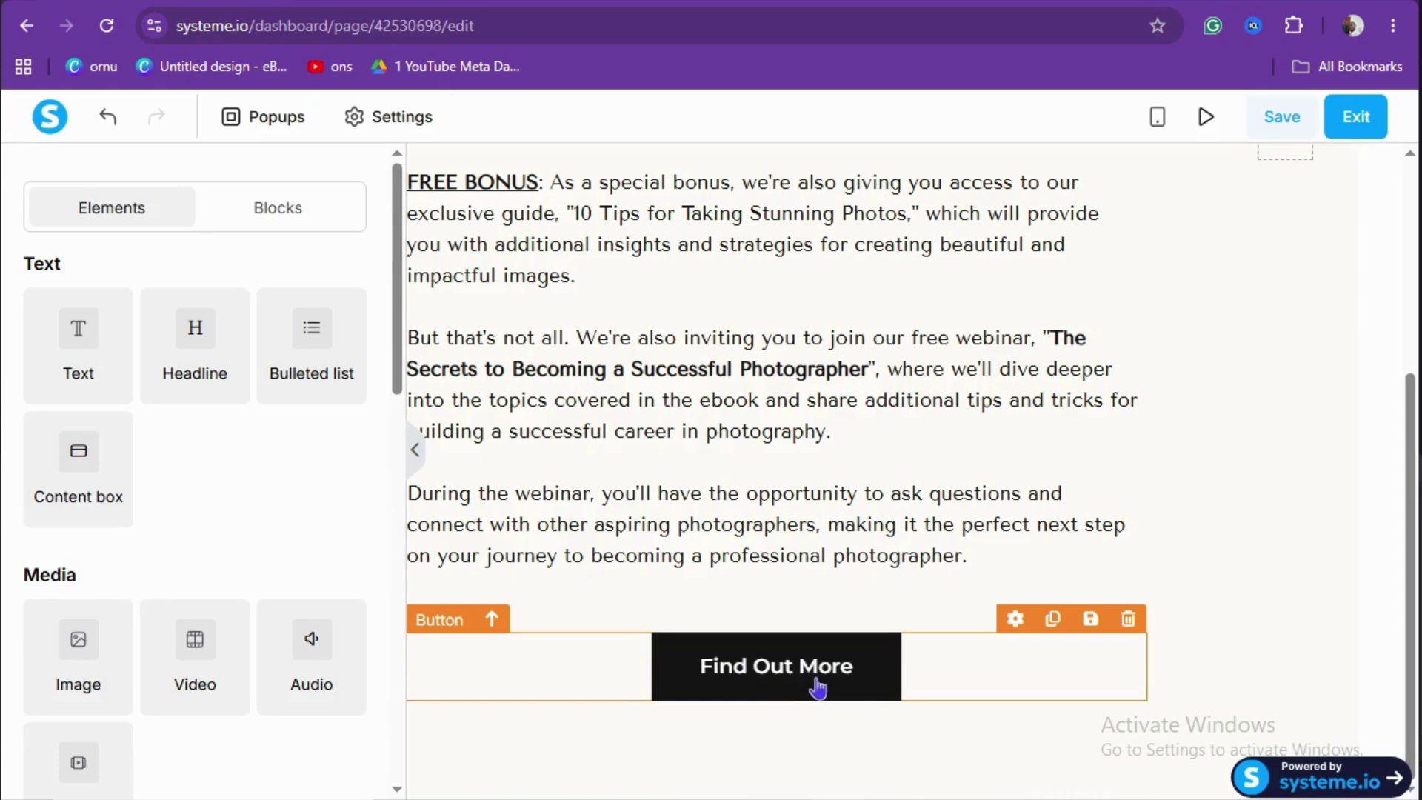
scroll(295, 422, "down", 12)
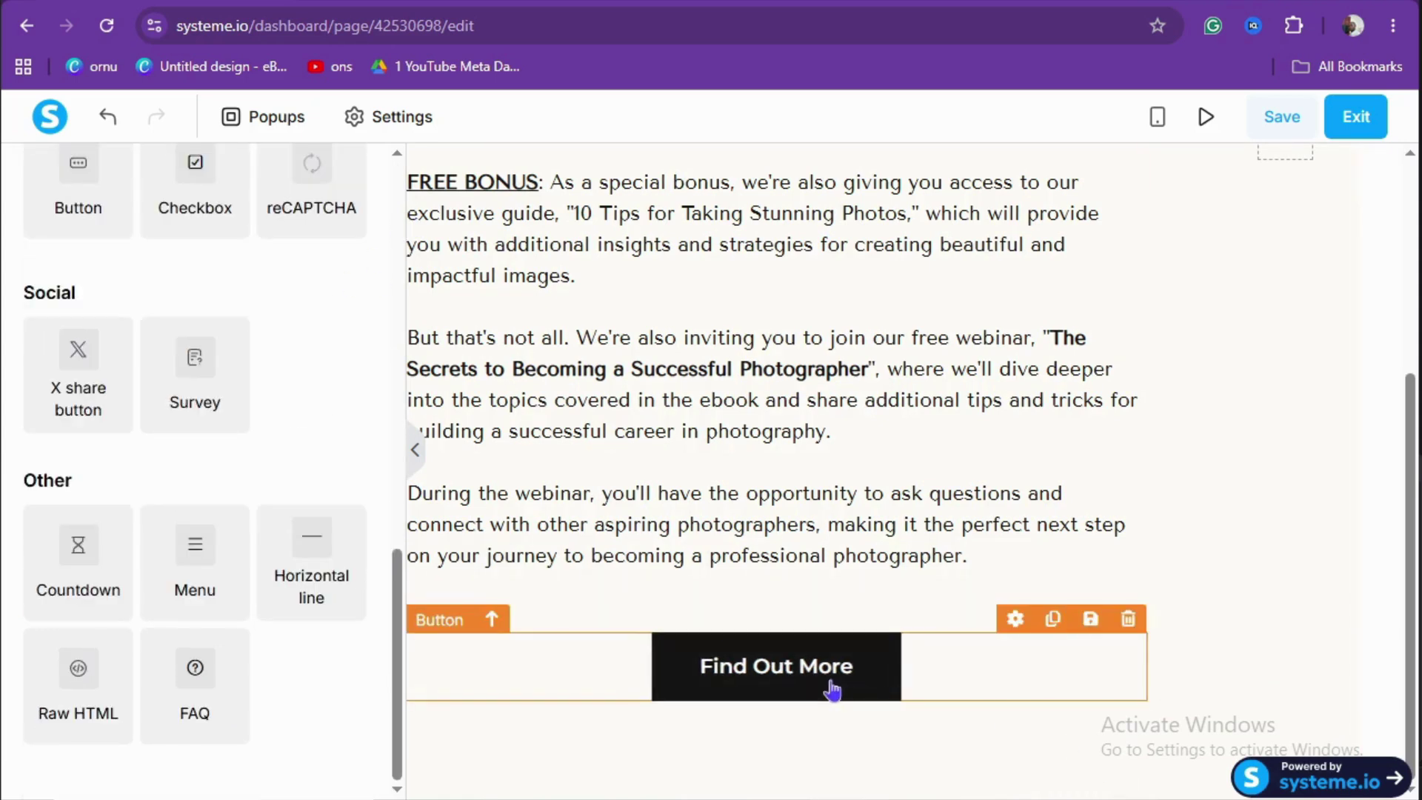
left_click(886, 691)
scroll(342, 586, "down", 7)
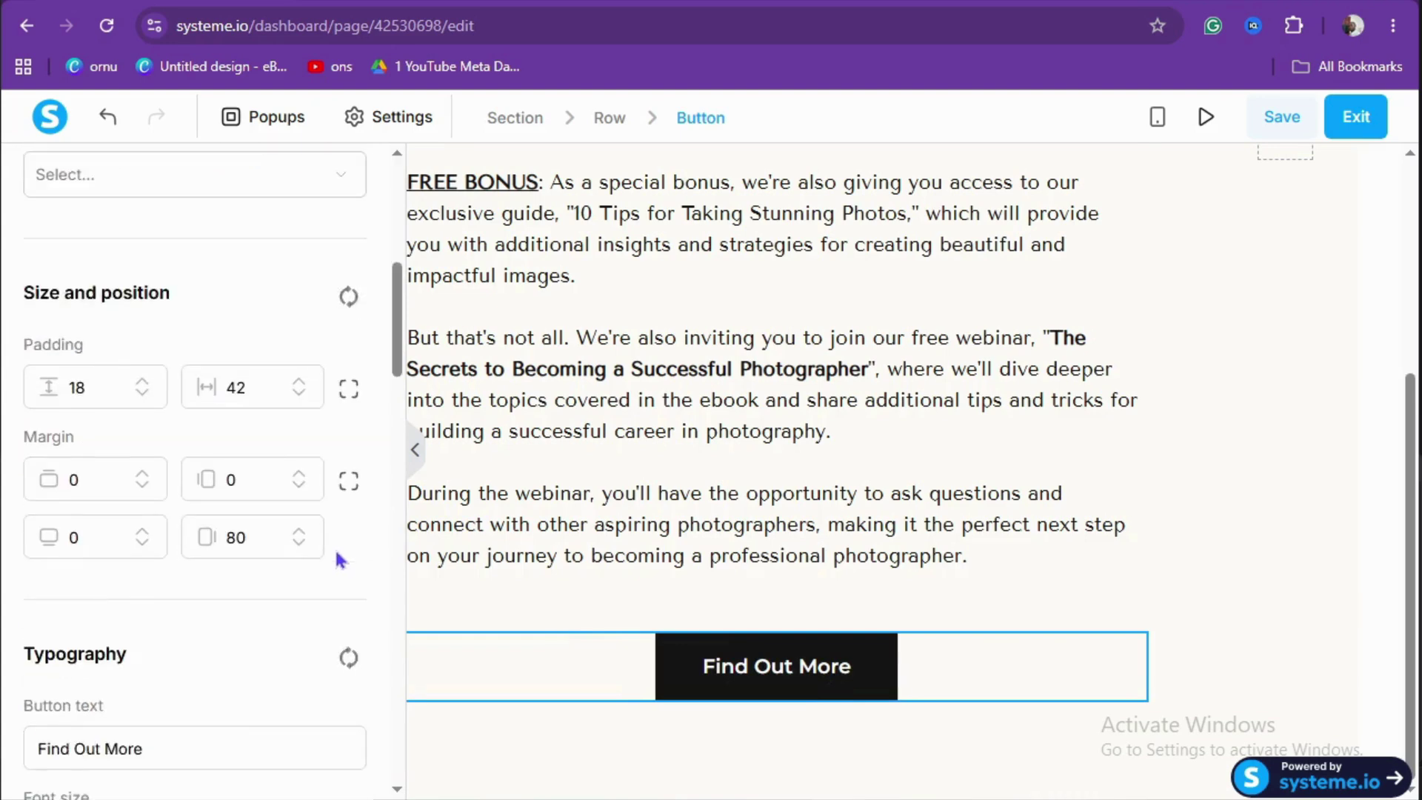
scroll(341, 560, "down", 7)
scroll(341, 561, "down", 7)
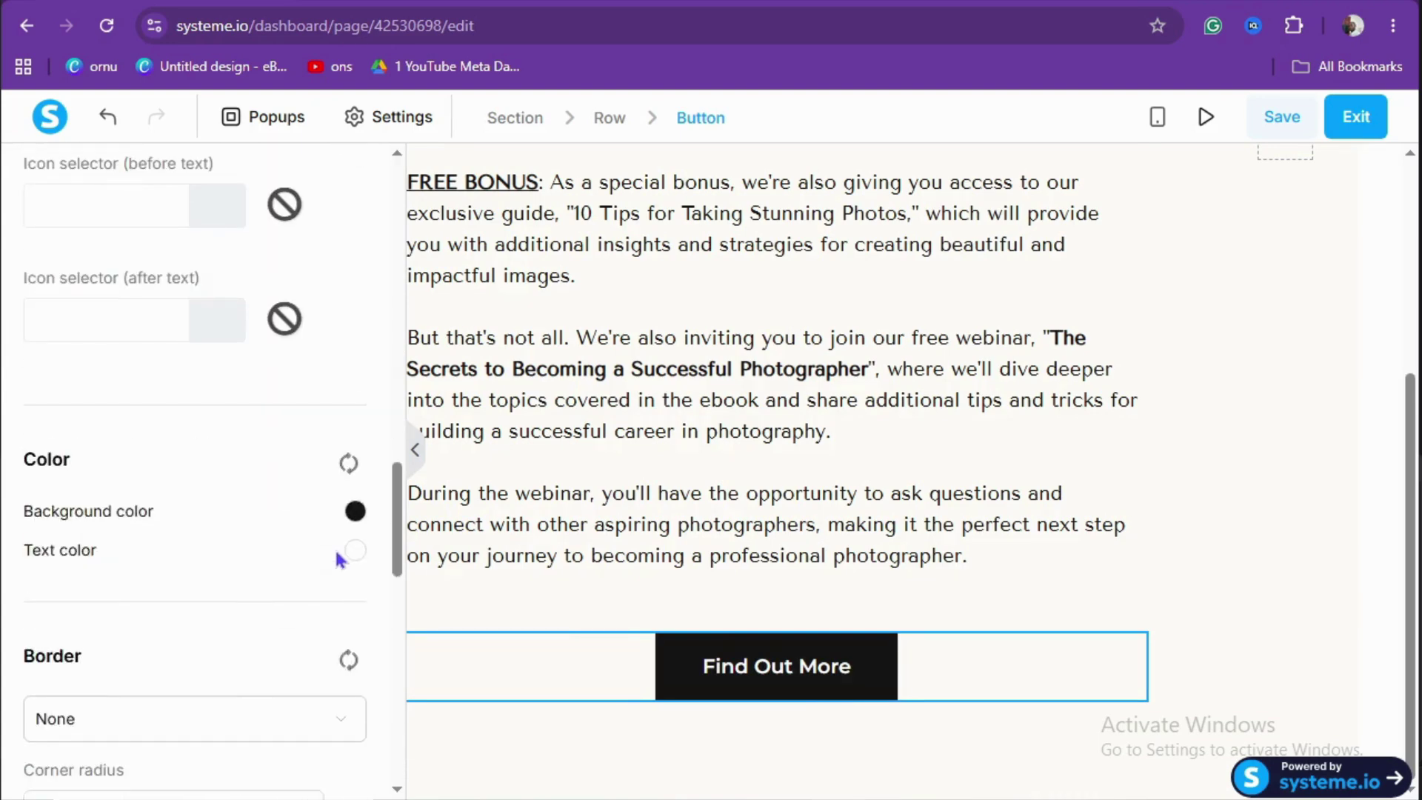
left_click(361, 517)
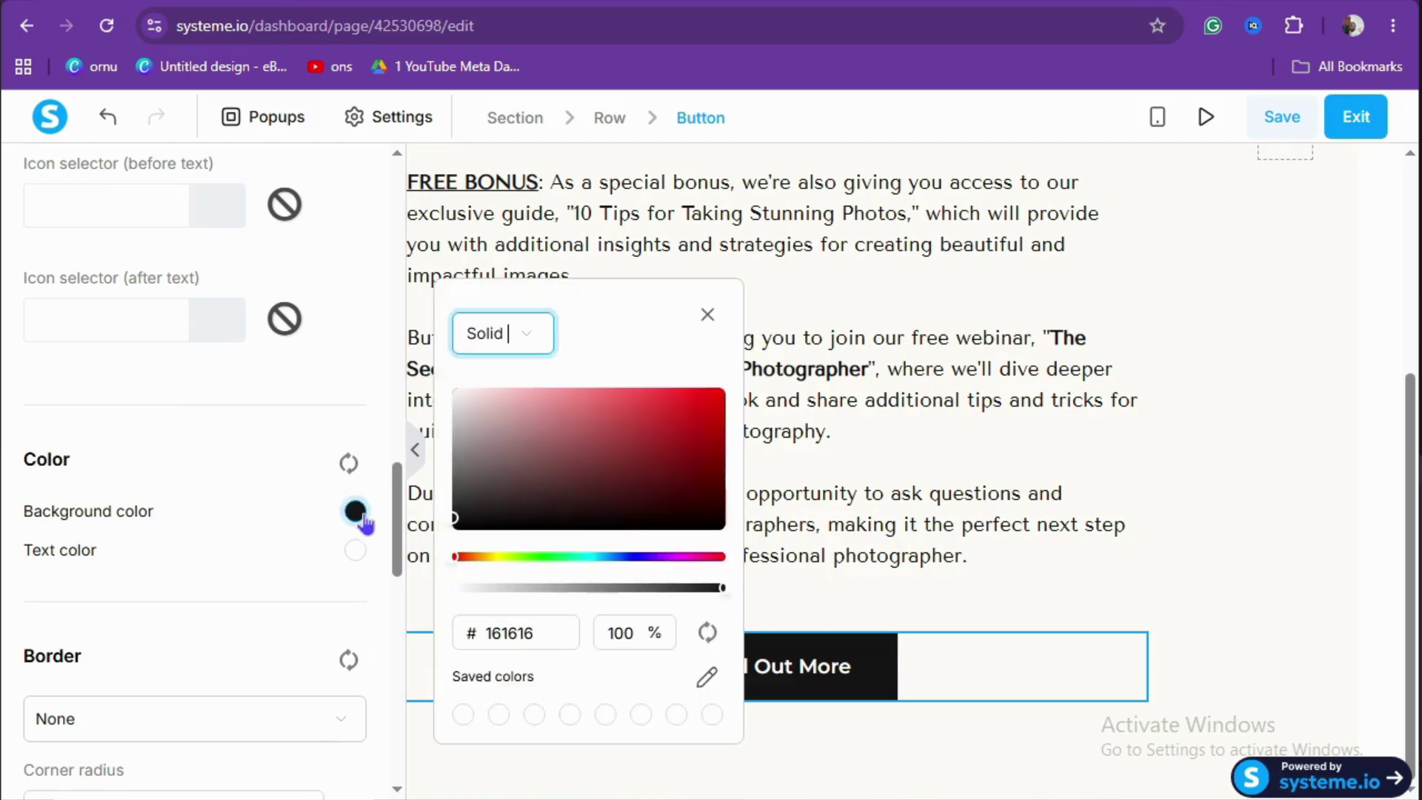
left_click(698, 403)
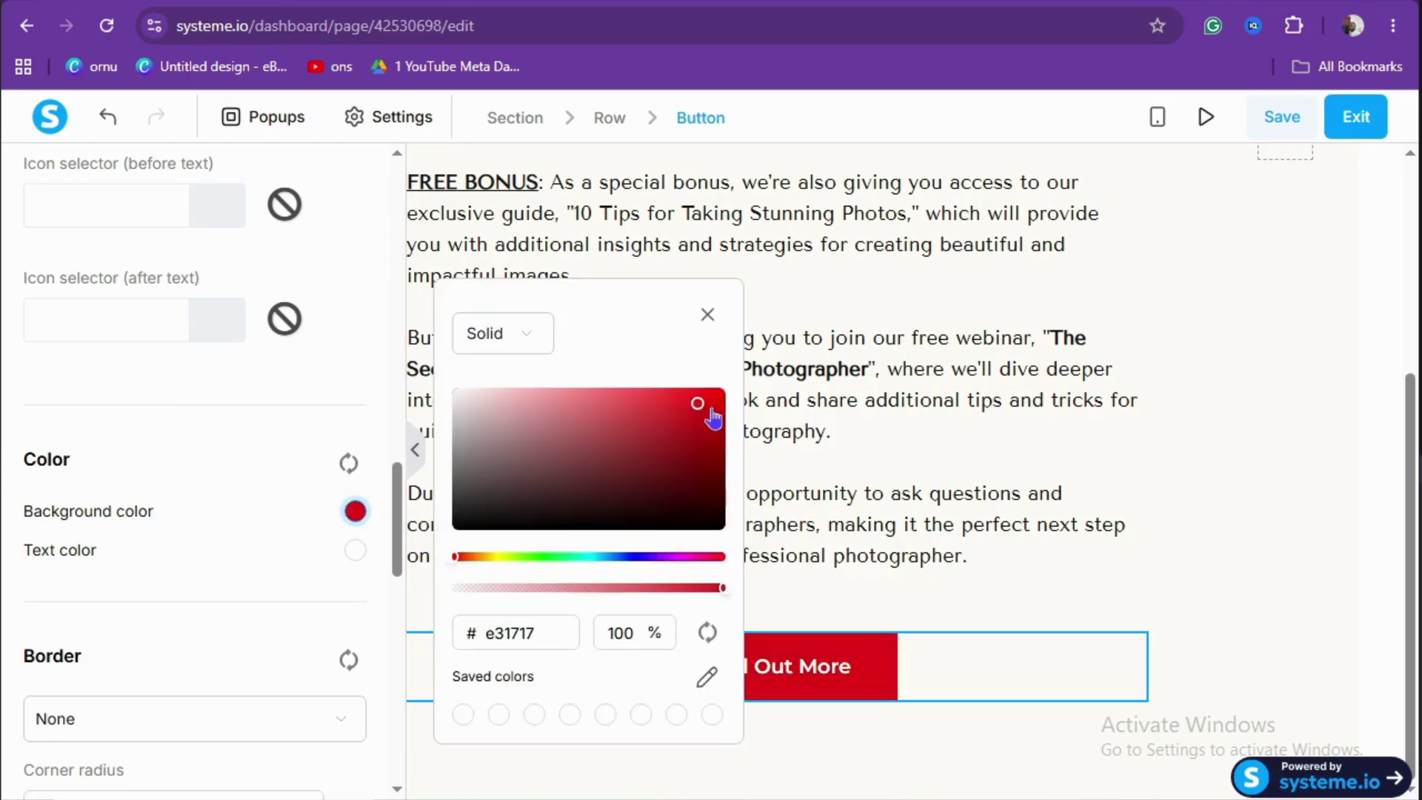
left_click(705, 414)
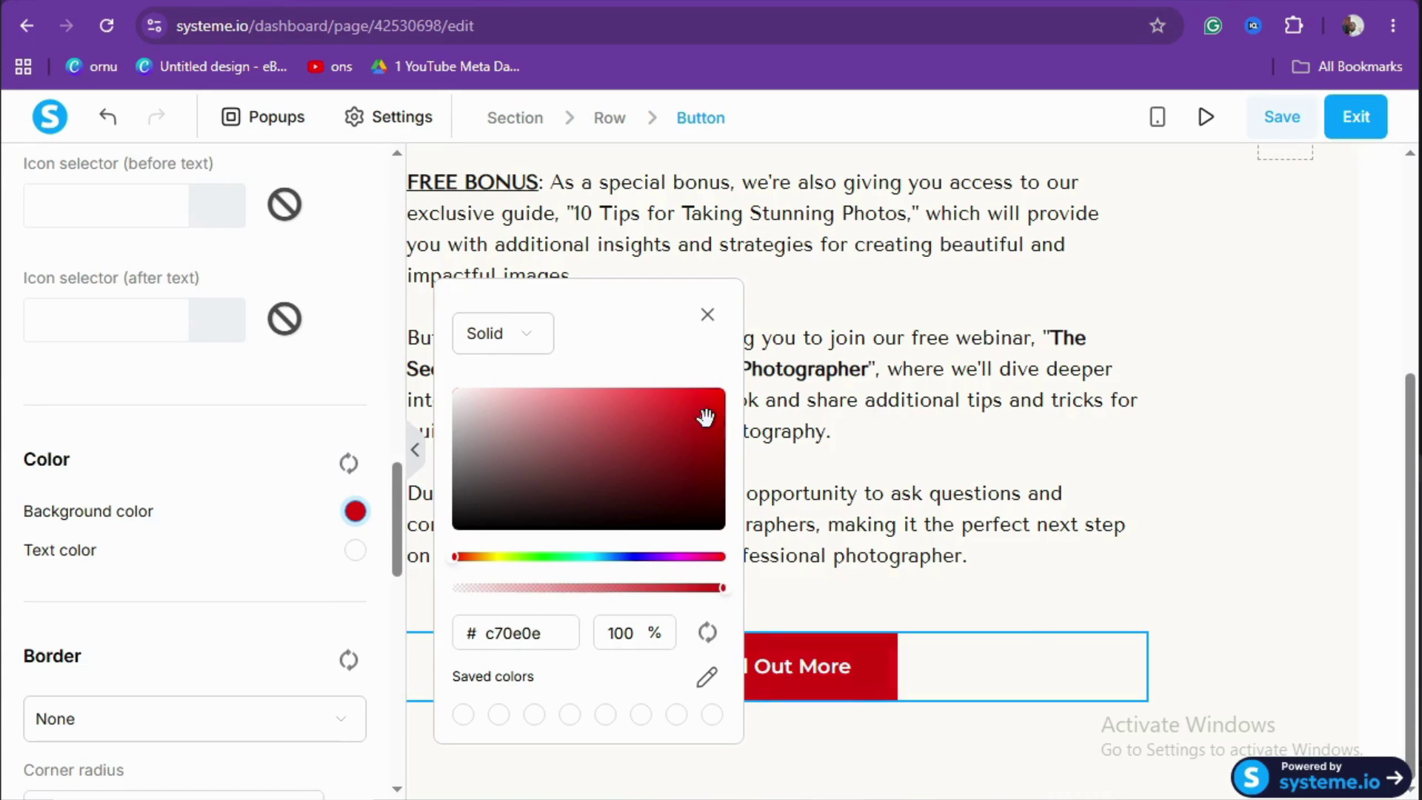
left_click(1139, 604)
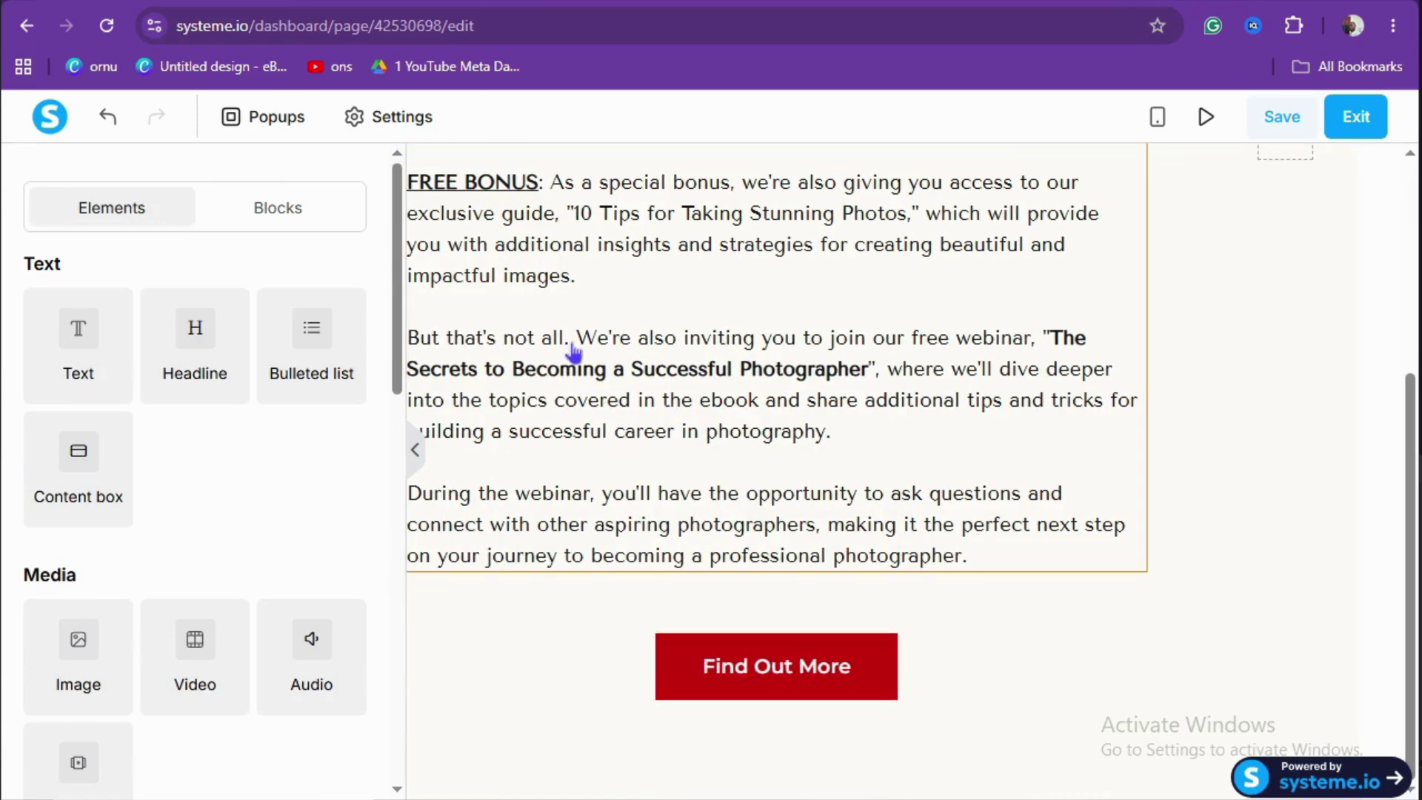
- Change the text of the red "Find Out More" button to "Download Now!"
left_click(770, 678)
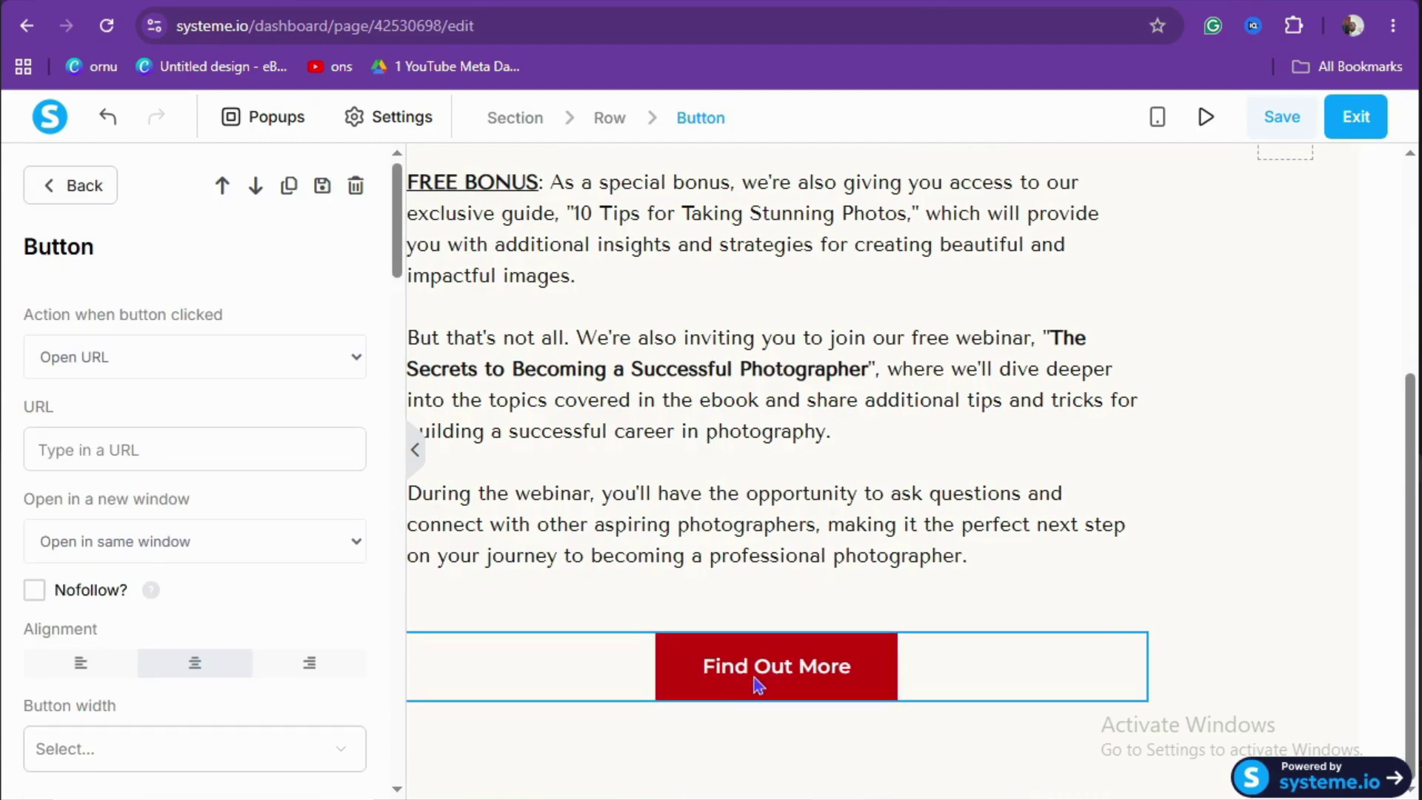
key("Escape")
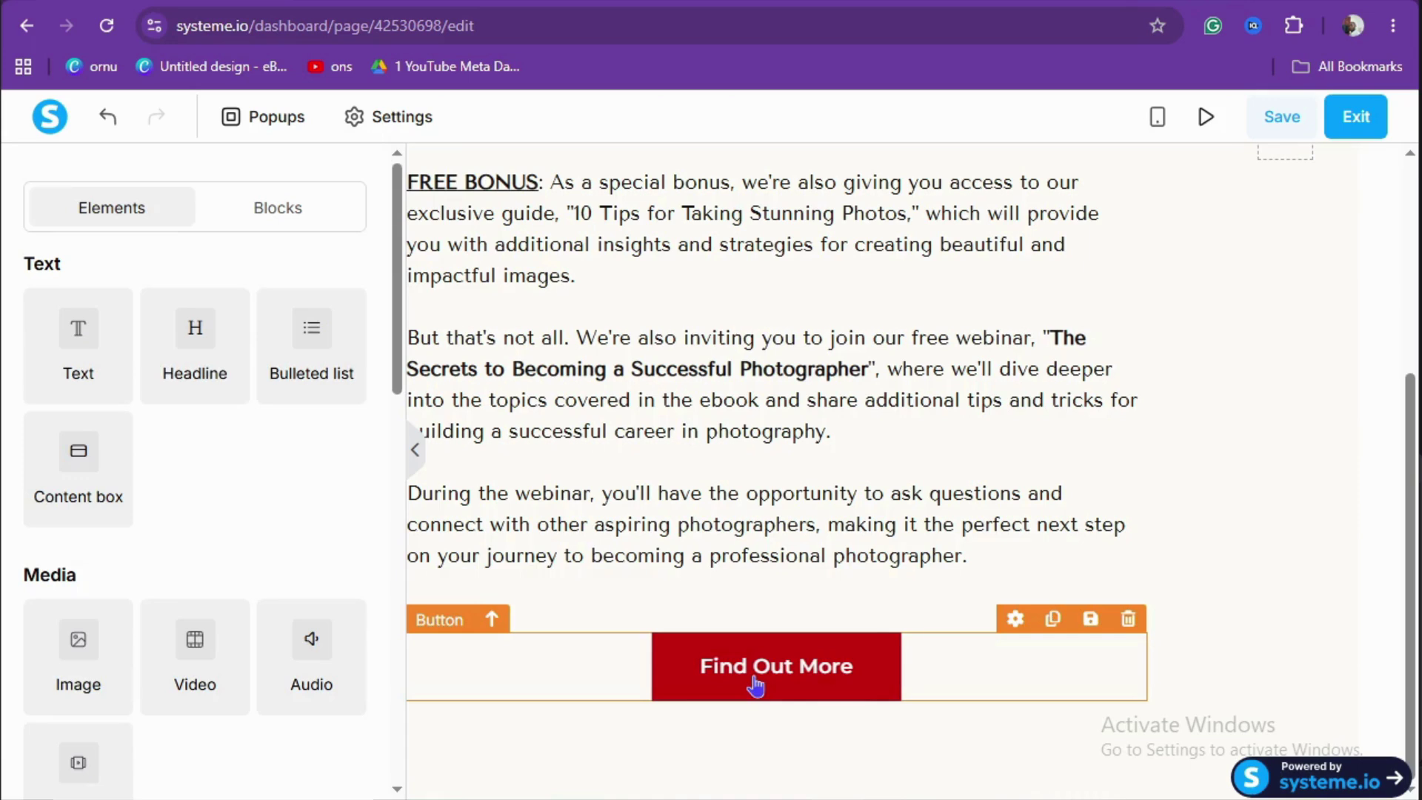
left_click(756, 686)
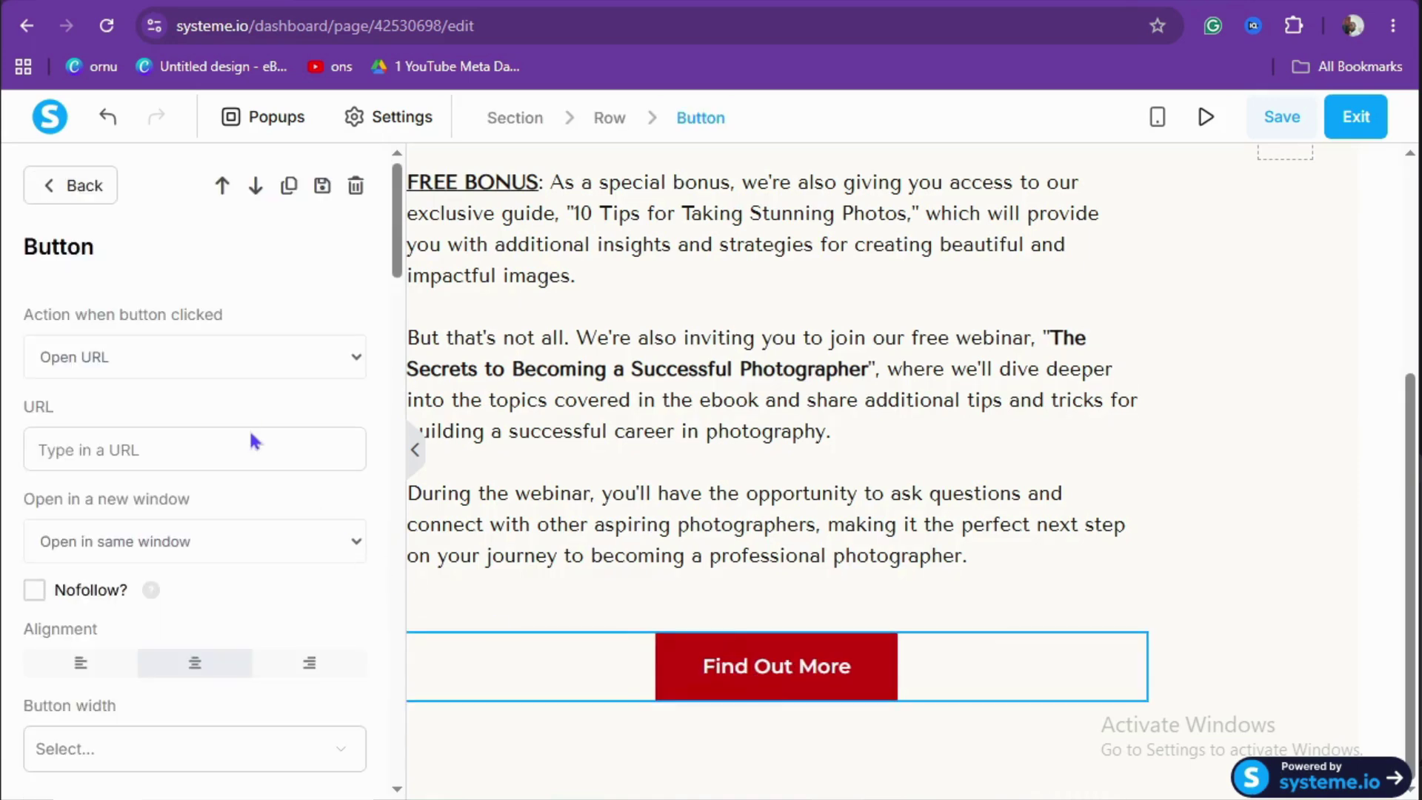
scroll(252, 441, "down", 8)
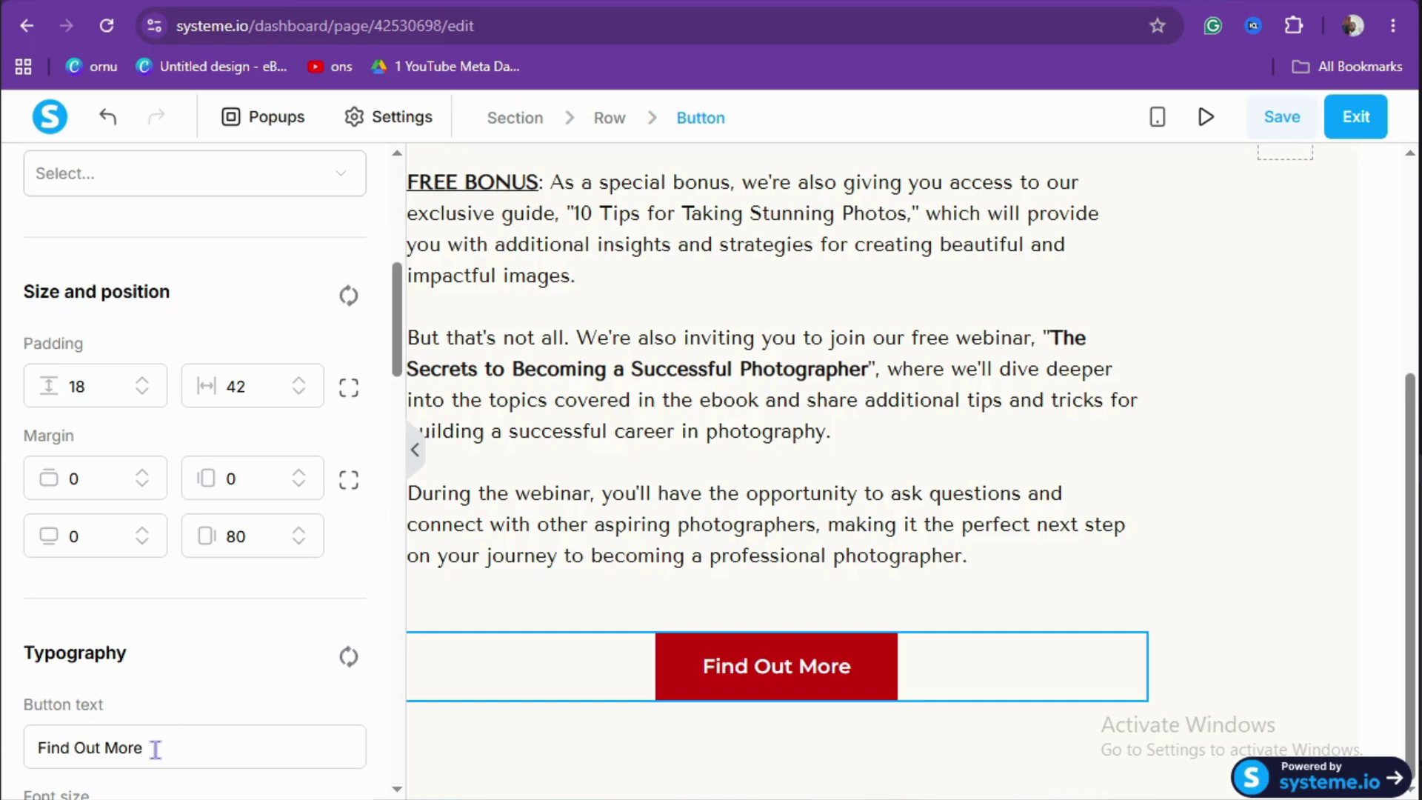
left_click_drag(156, 749, 43, 776)
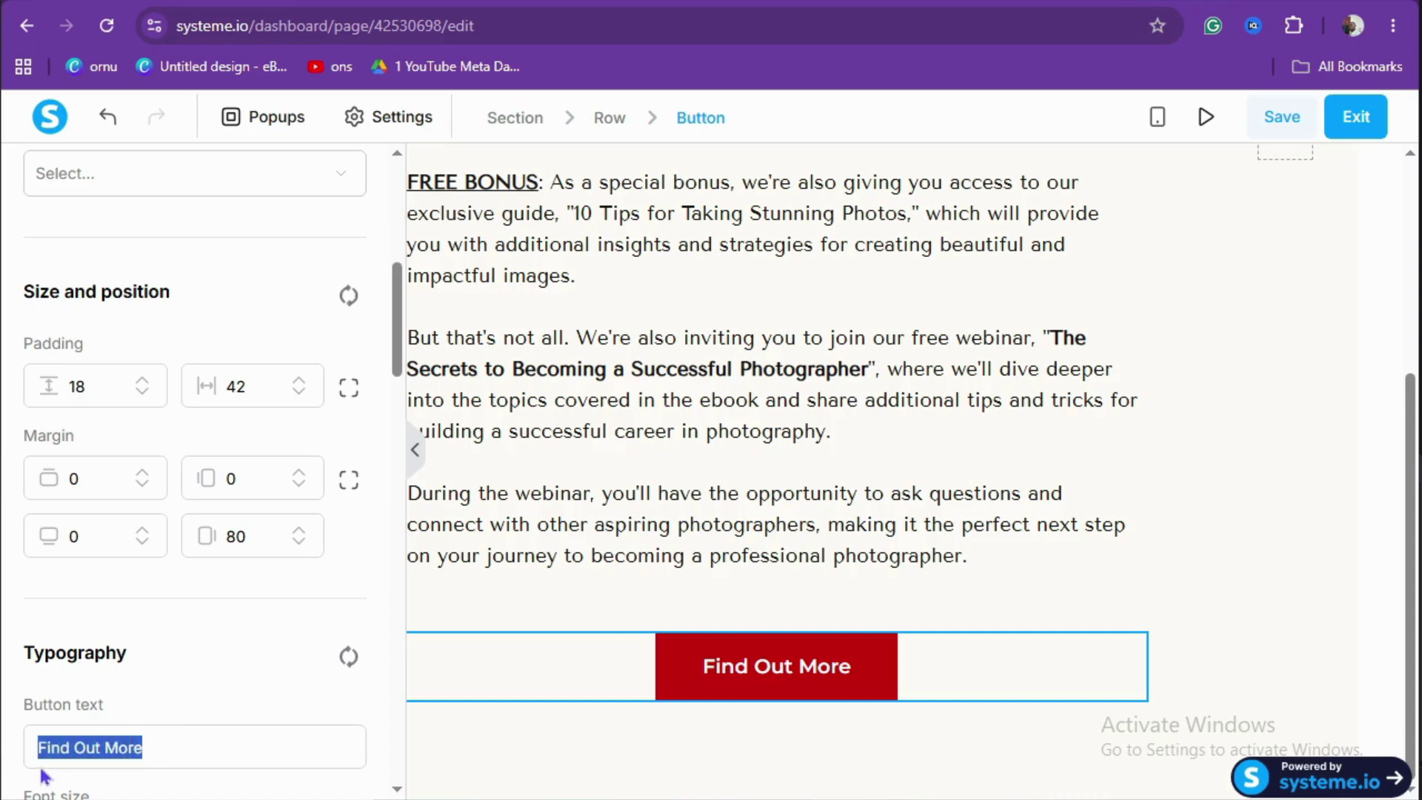
type("Downo")
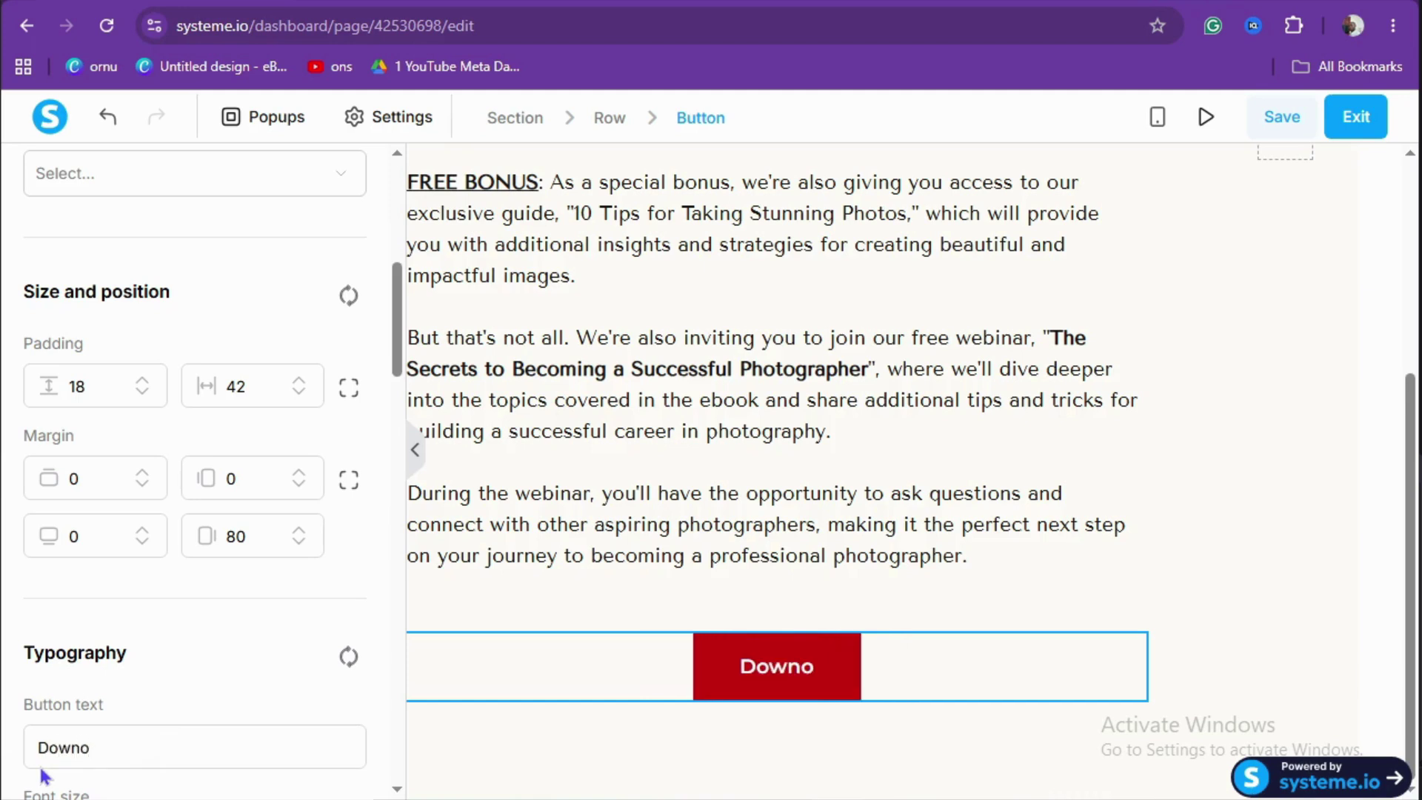
key("BackSpace")
type("l")
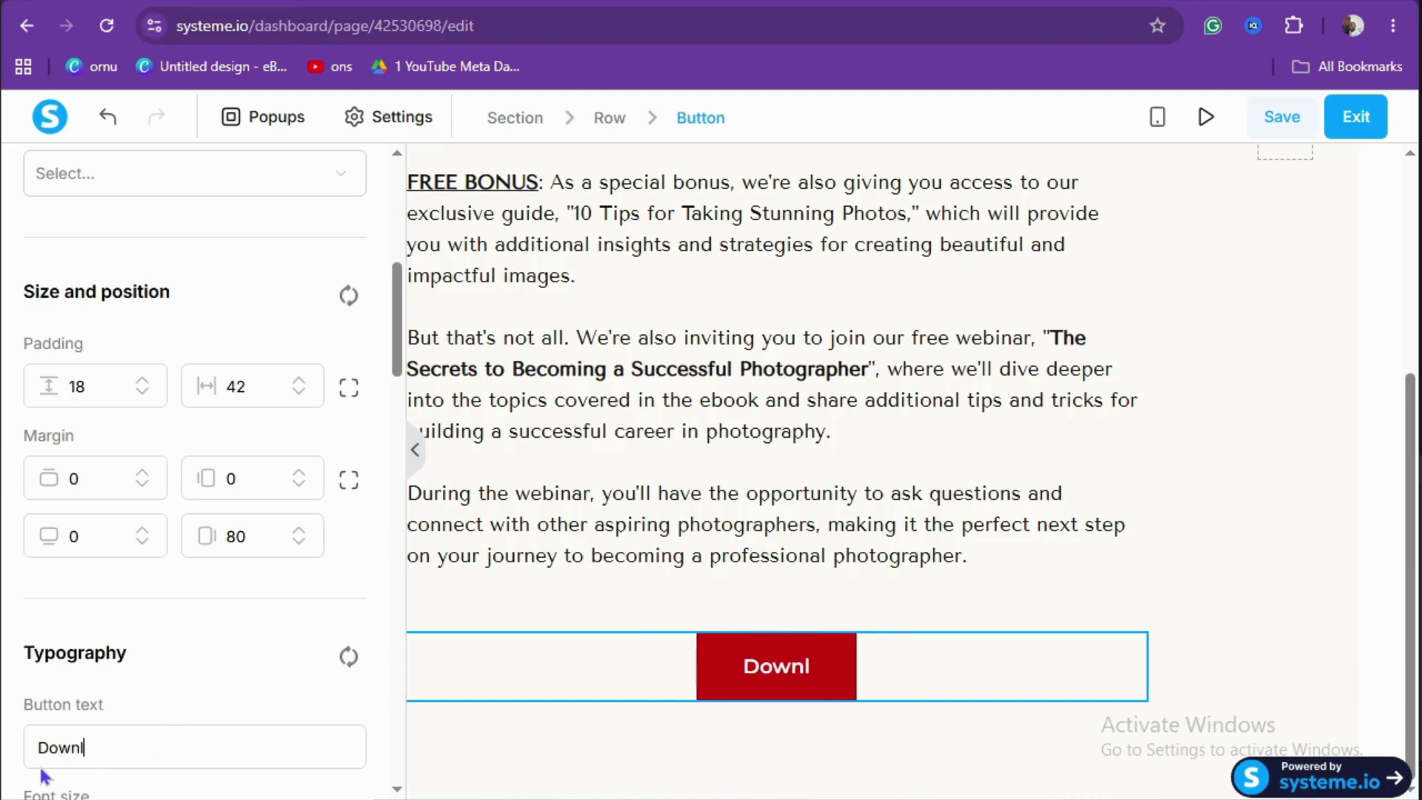
type("oad")
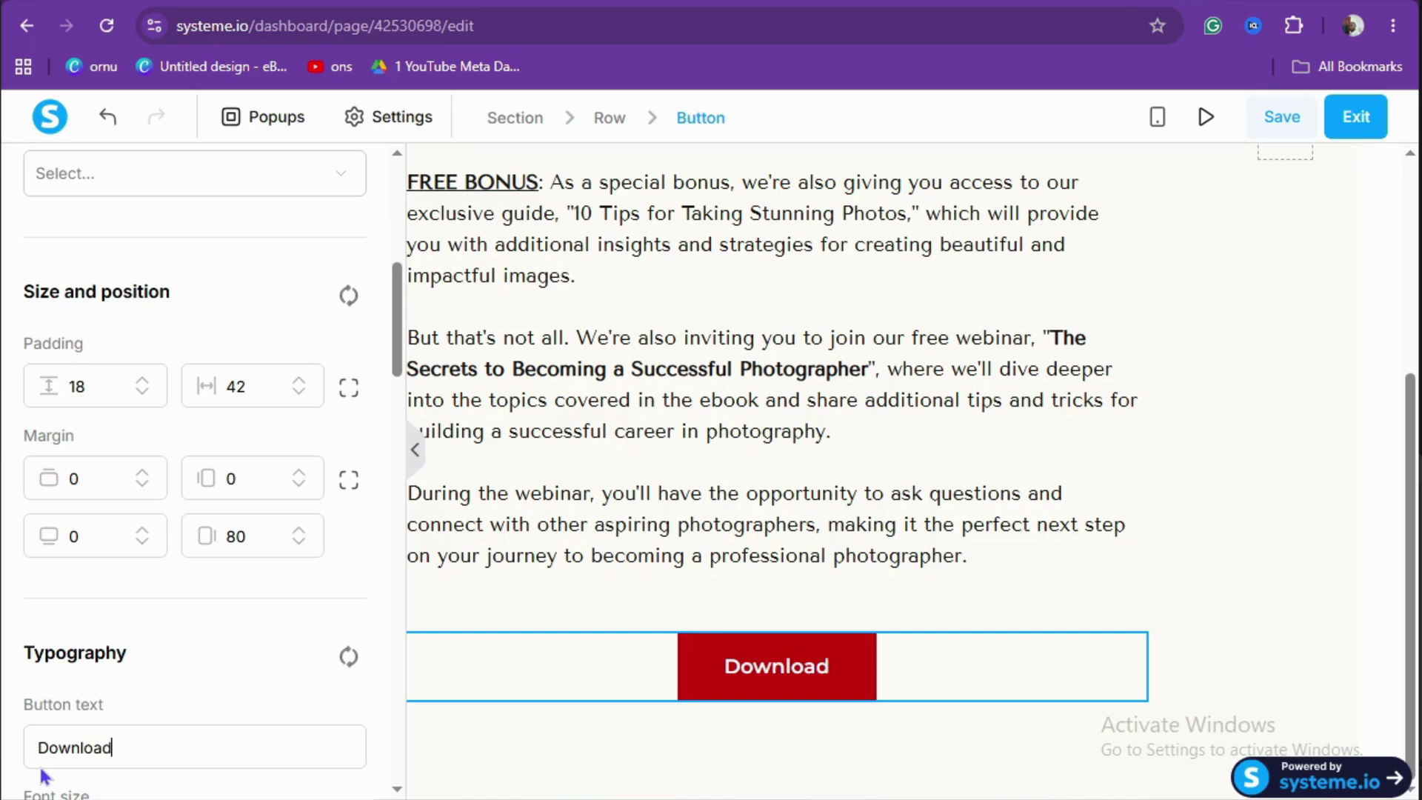
type(" No")
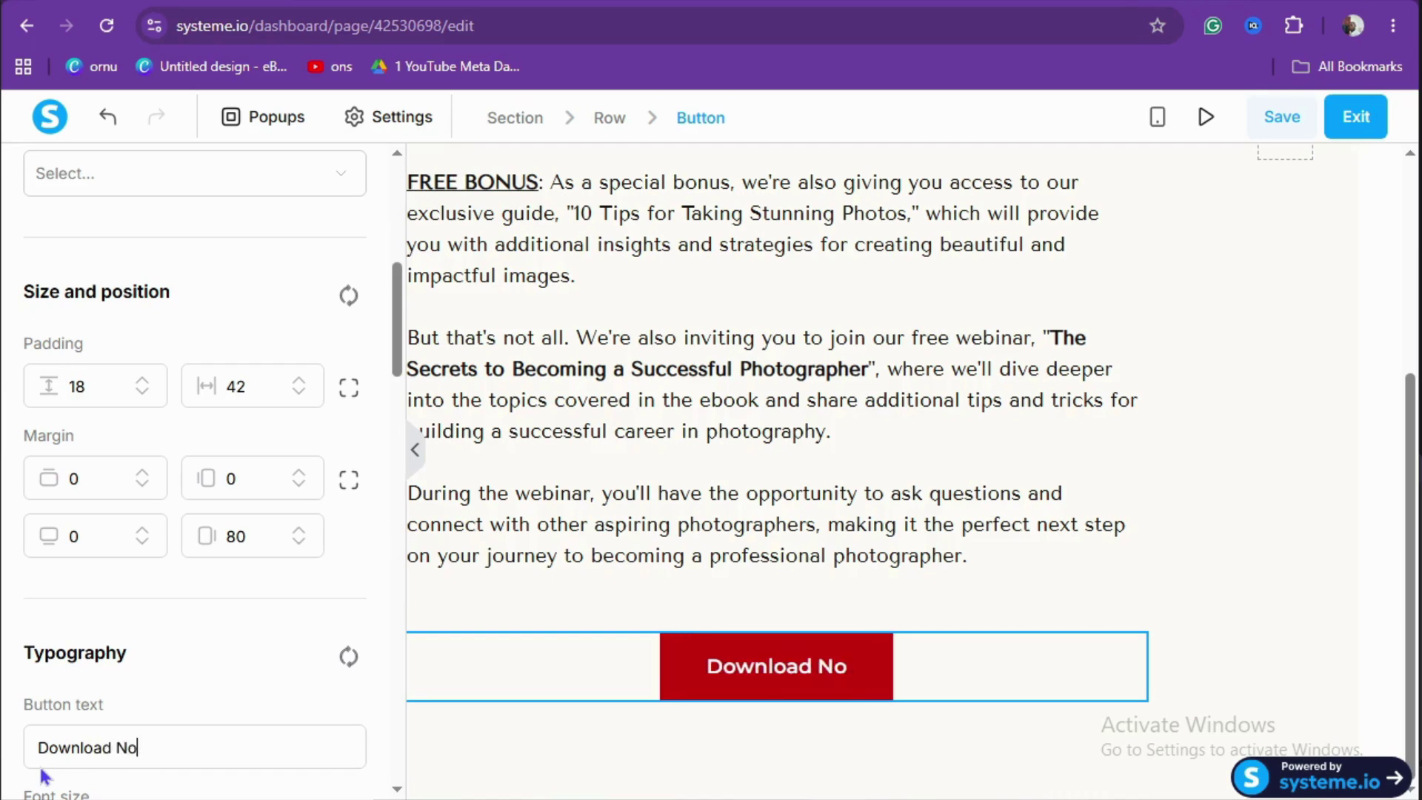
type("w!")
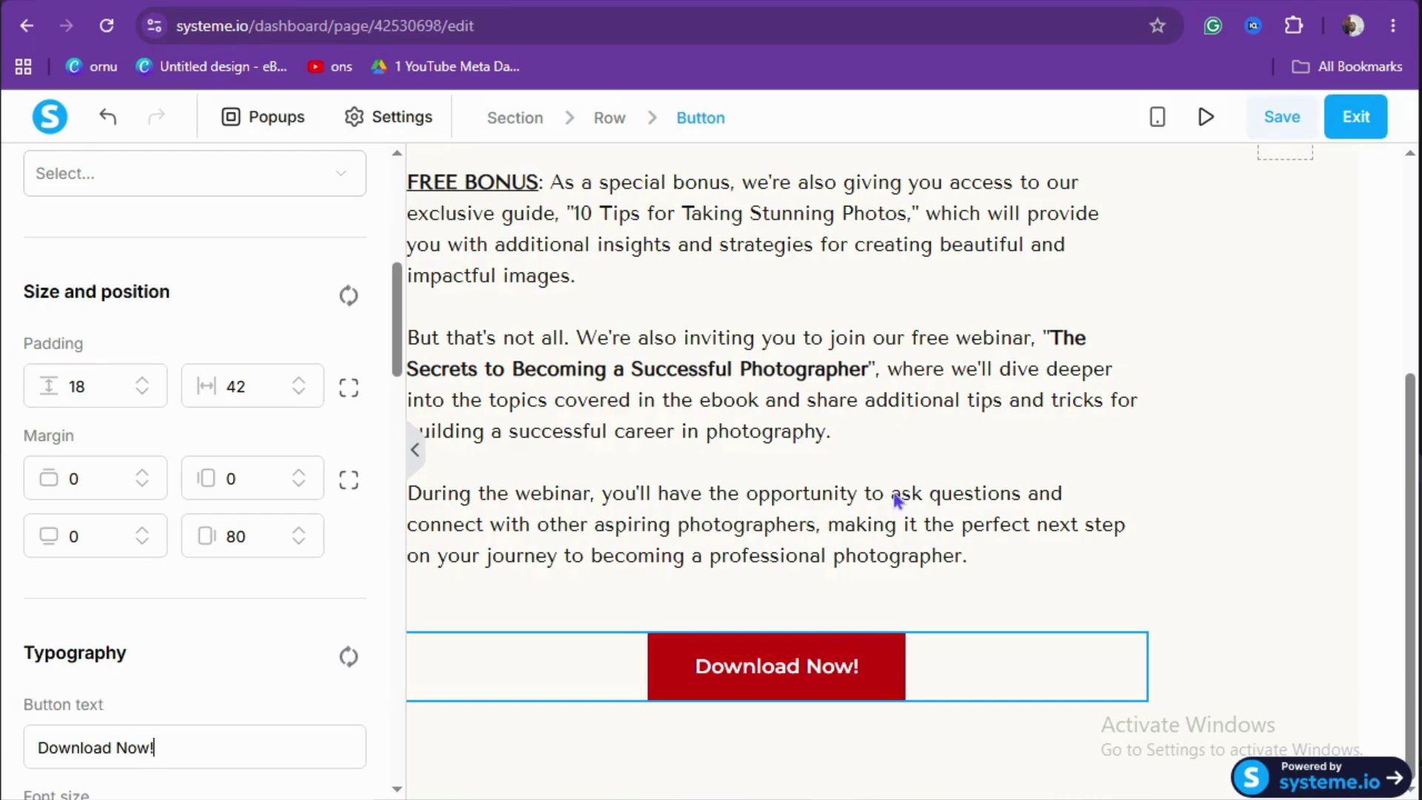
- Copy the web address of the existing live "Thanks For Showing Interest!" page that offers the free guide download
left_click(803, 671)
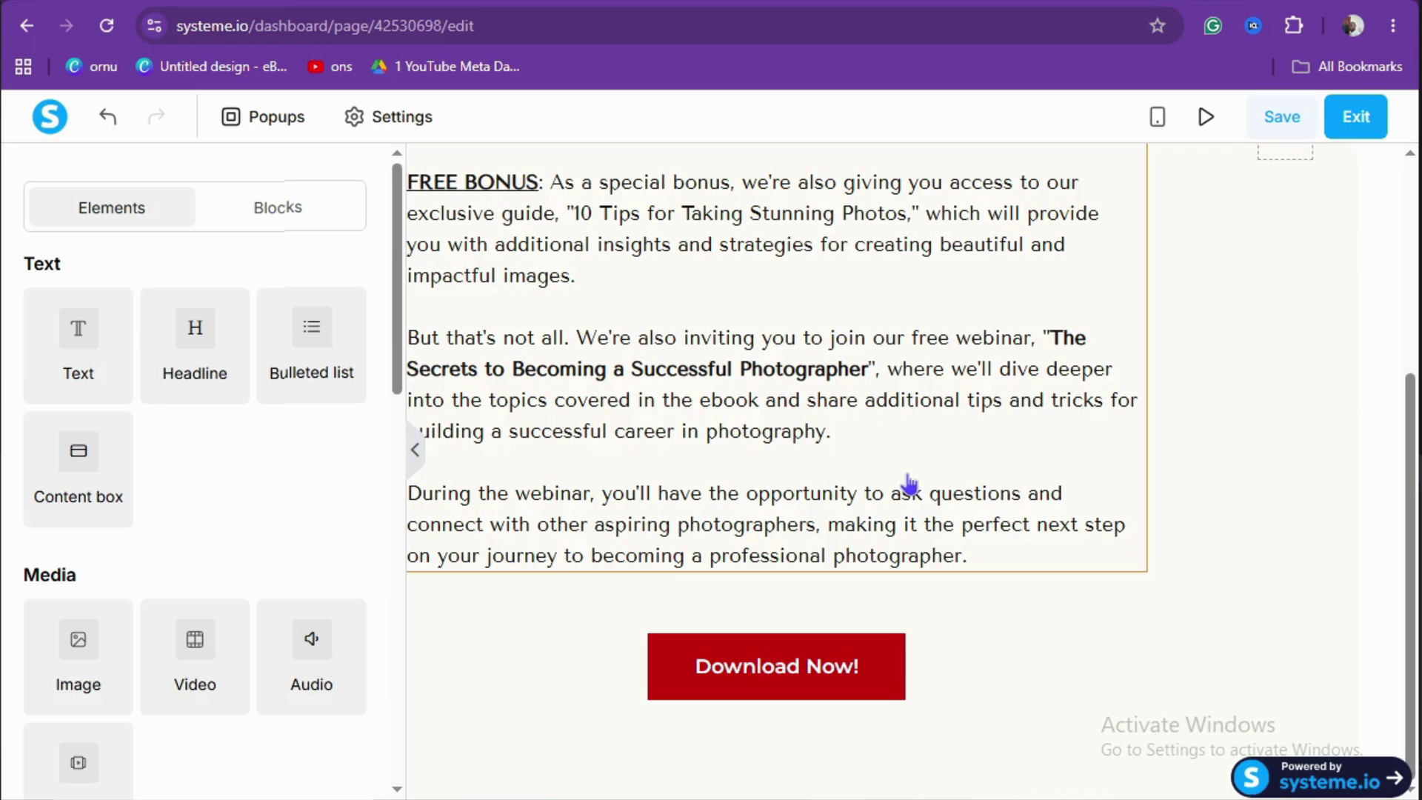
left_click(837, 676)
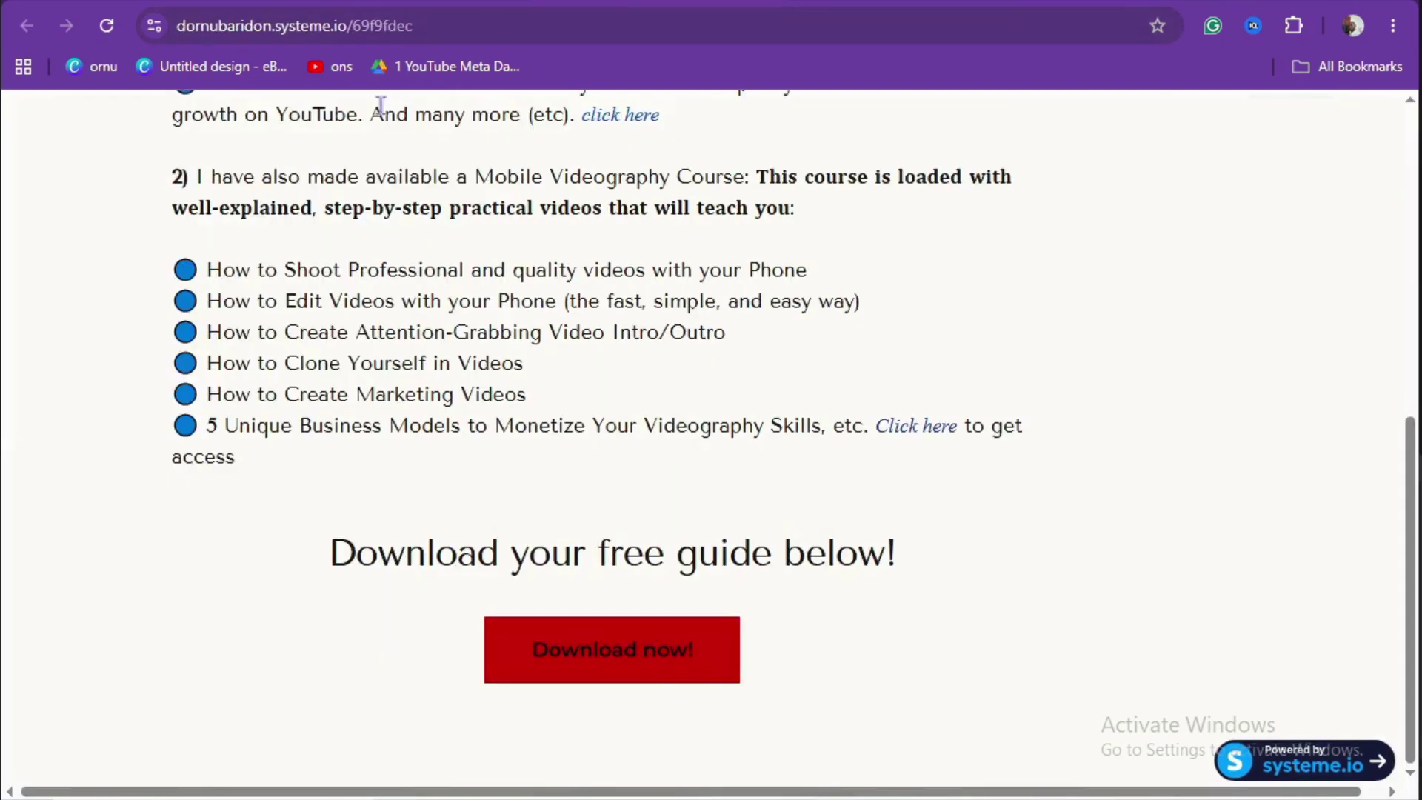
scroll(423, 172, "up", 8)
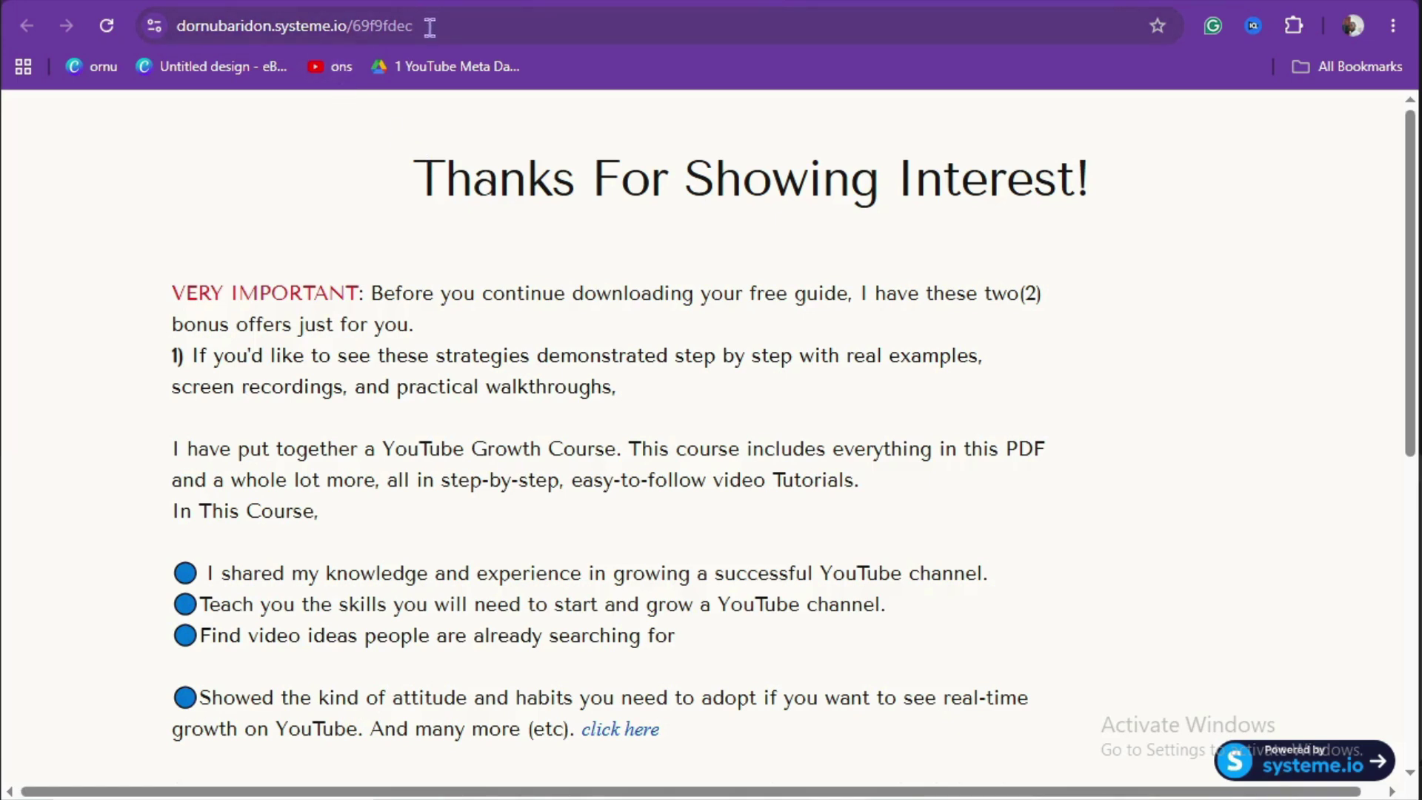
left_click_drag(430, 25, 175, 29)
right_click(212, 24)
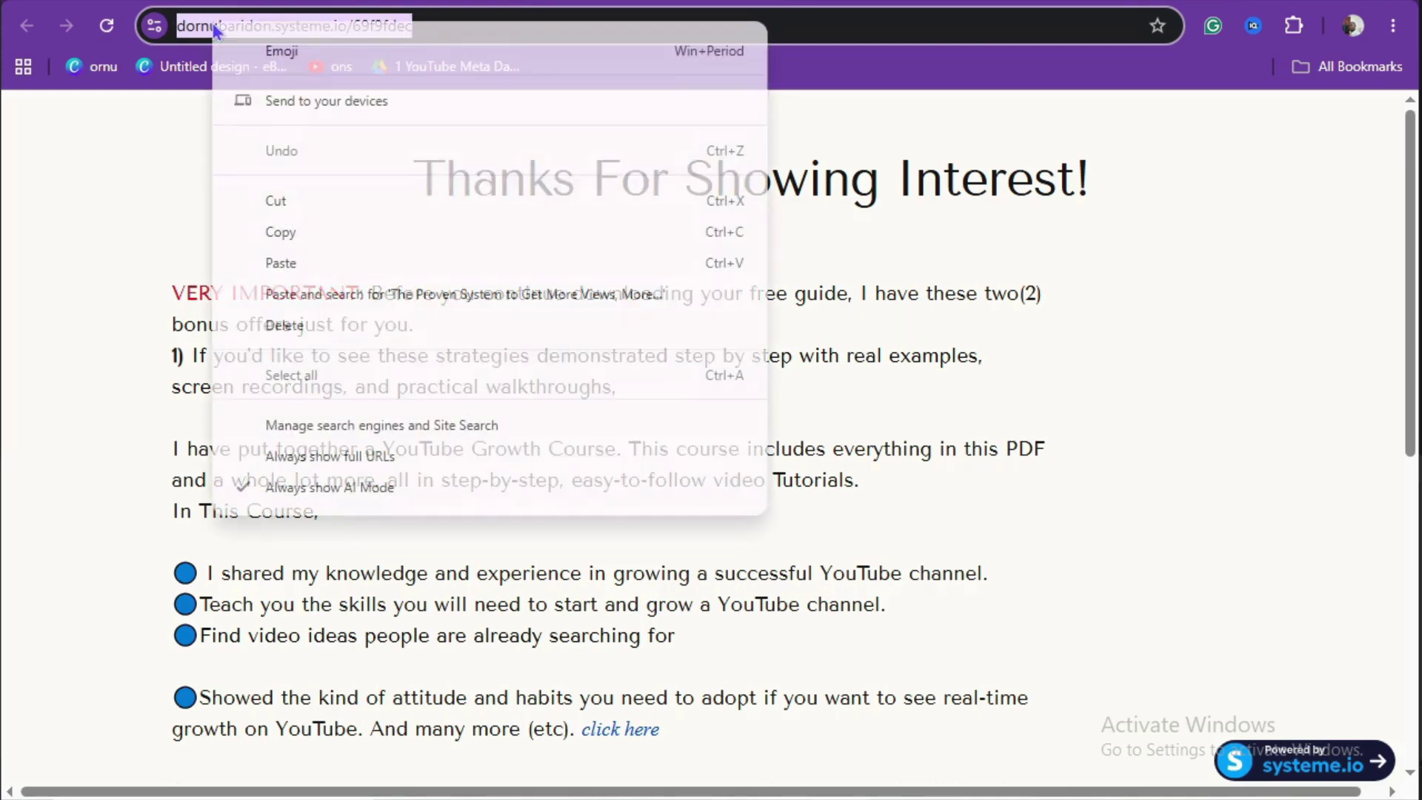
left_click(282, 233)
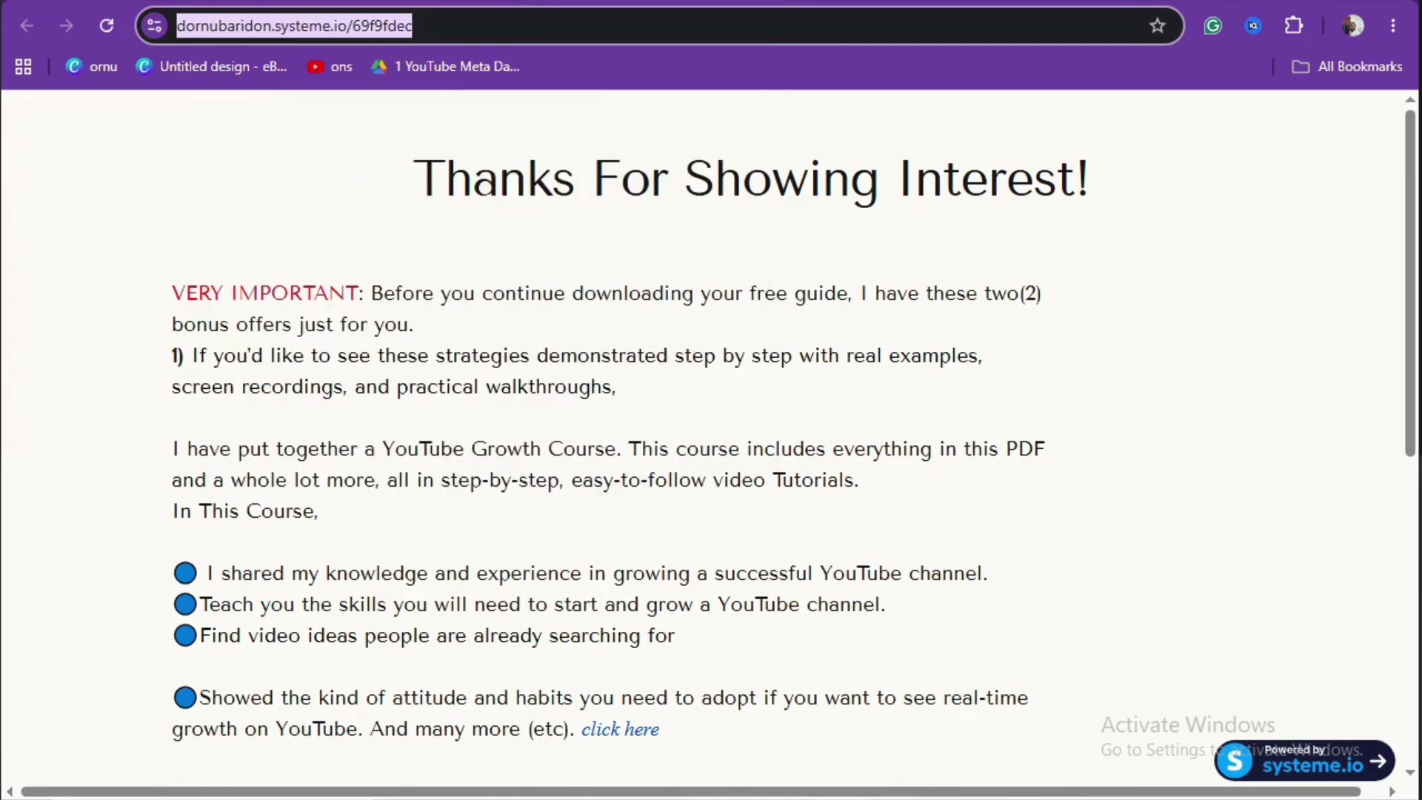
- Return to the page editor and paste the copied page address as the URL that the "Download Now!" button opens
key("ctrl+Tab")
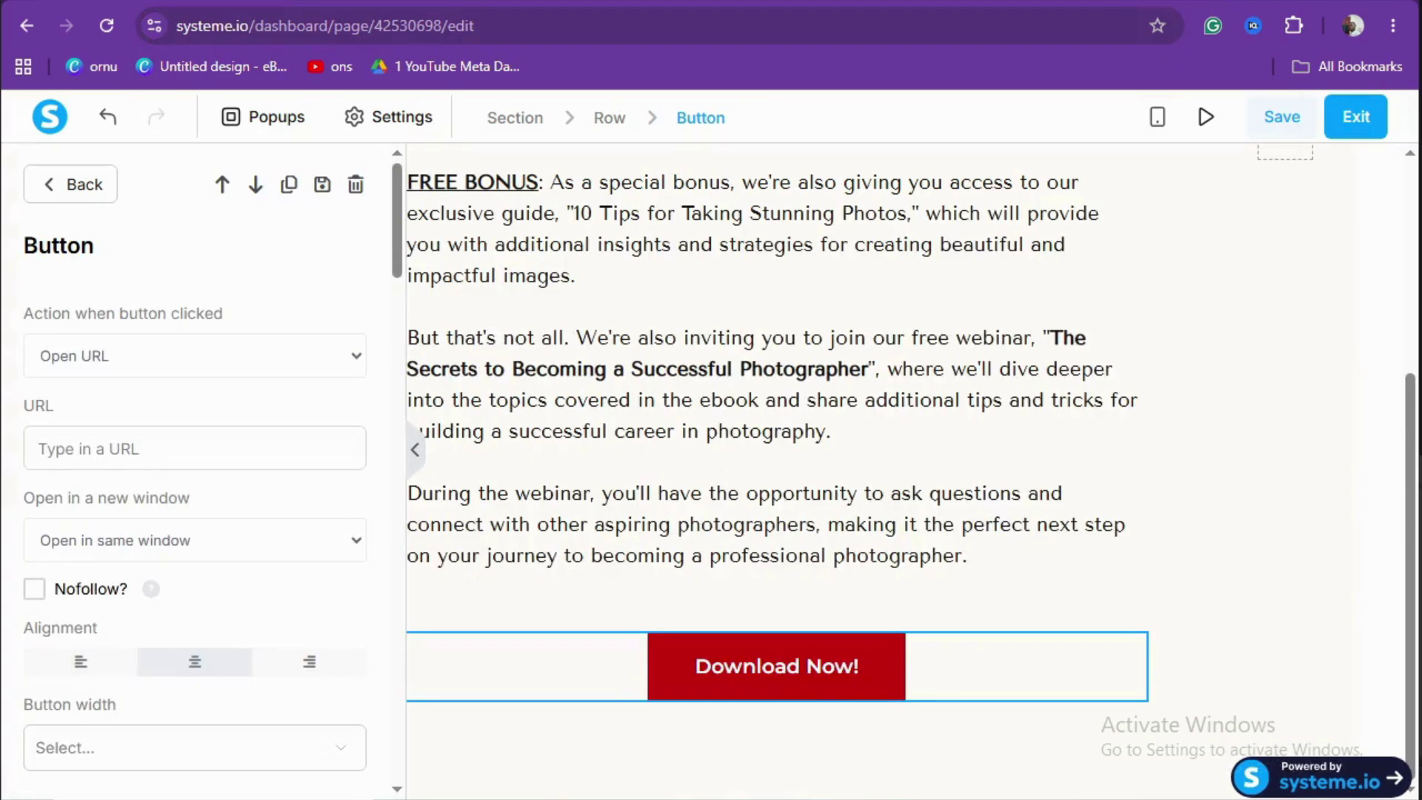
left_click(734, 672)
left_click(724, 669)
left_click(175, 437)
key("ctrl+v")
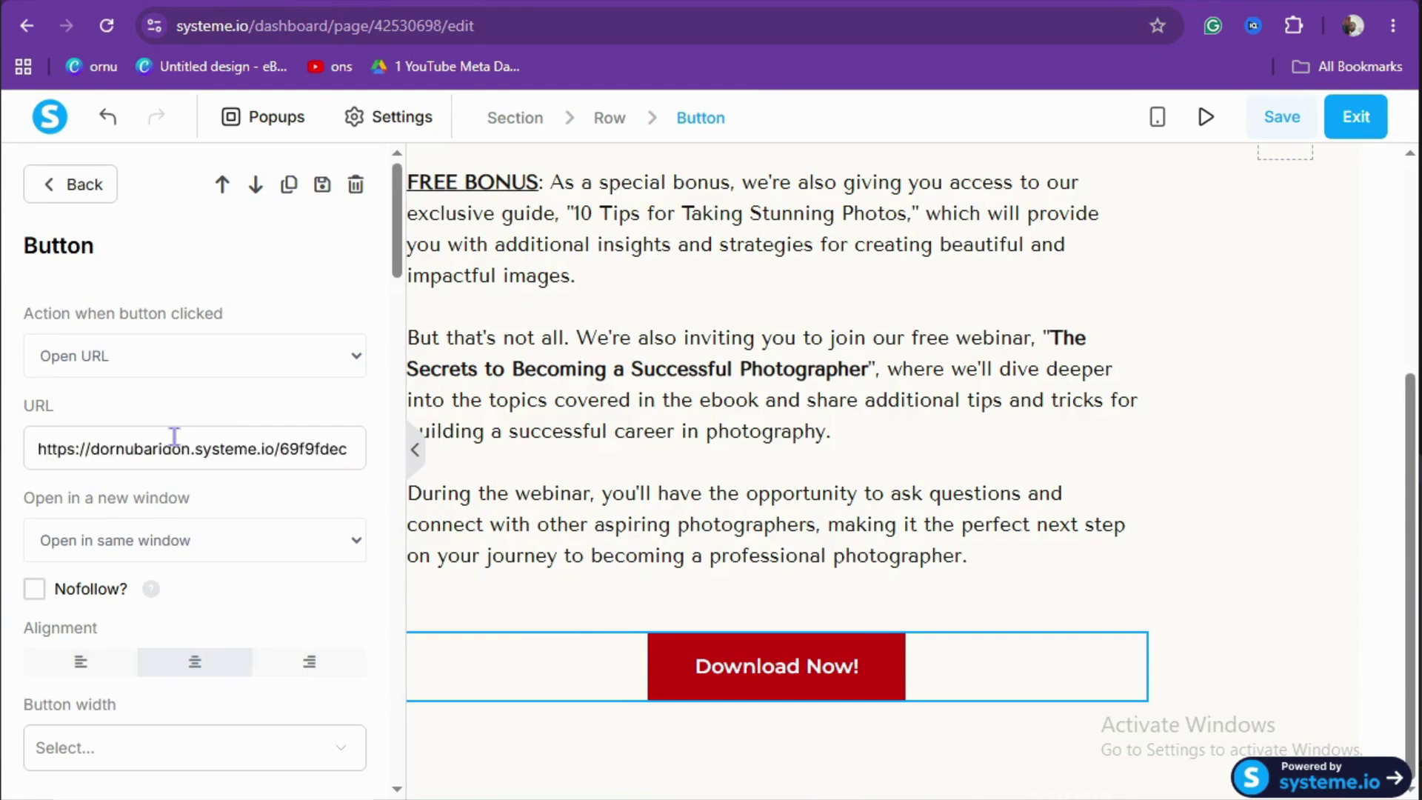
left_click(1111, 595)
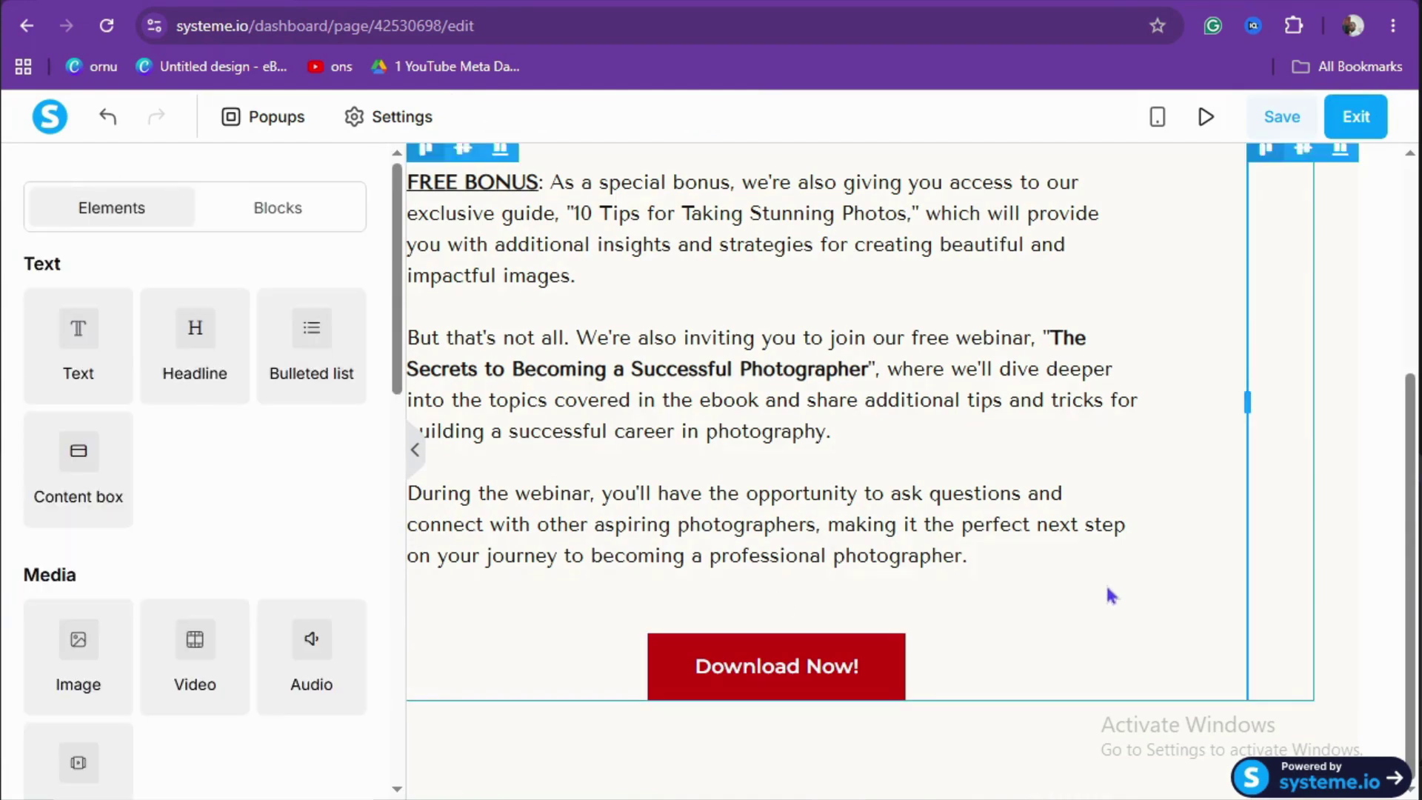
- Center-align the "Thanks For Showing Interest!" headline in the mobile layout, check the rest of that layout and return to the desktop view
scroll(1022, 486, "up", 5)
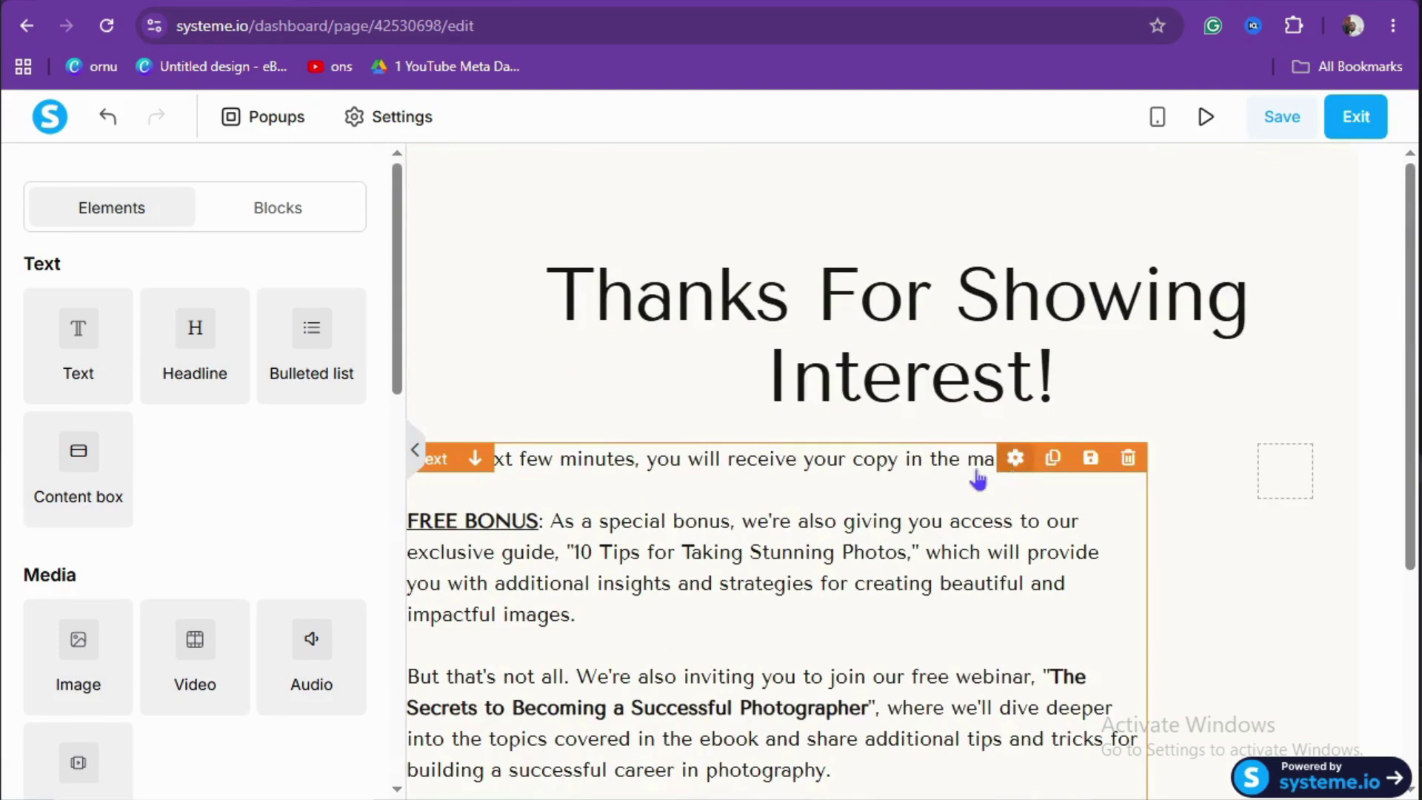
left_click(1157, 120)
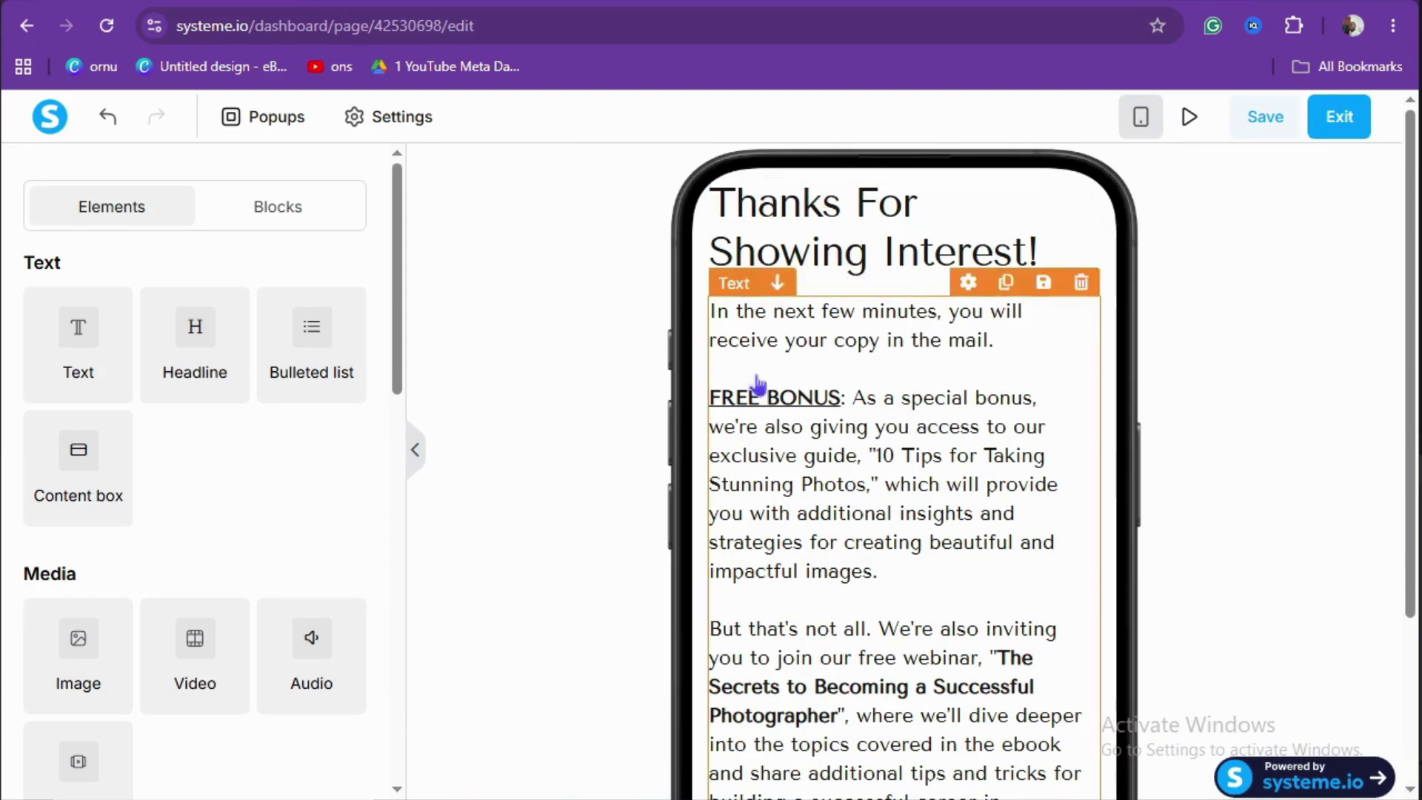
left_click(825, 234)
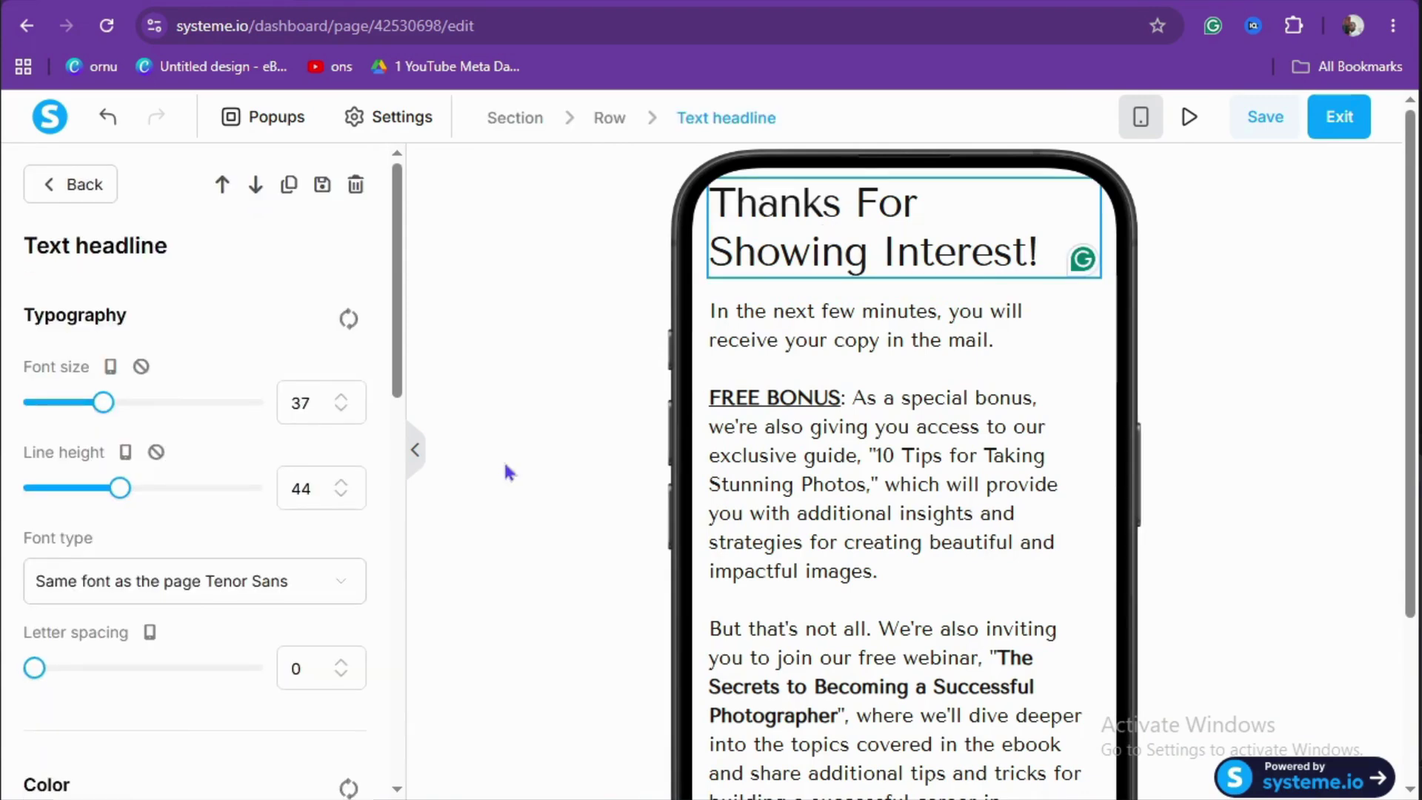
scroll(213, 486, "down", 8)
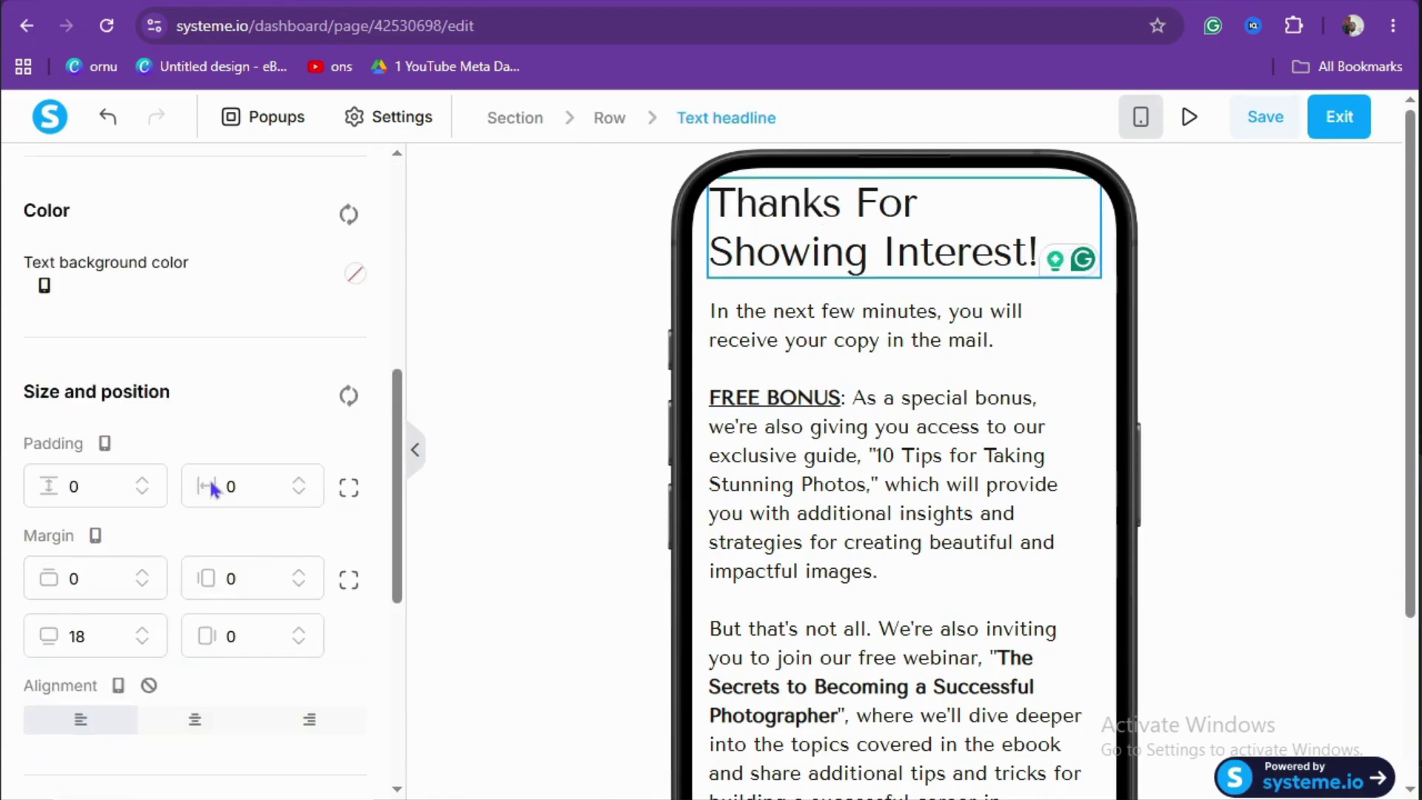
left_click(197, 724)
scroll(935, 506, "down", 3)
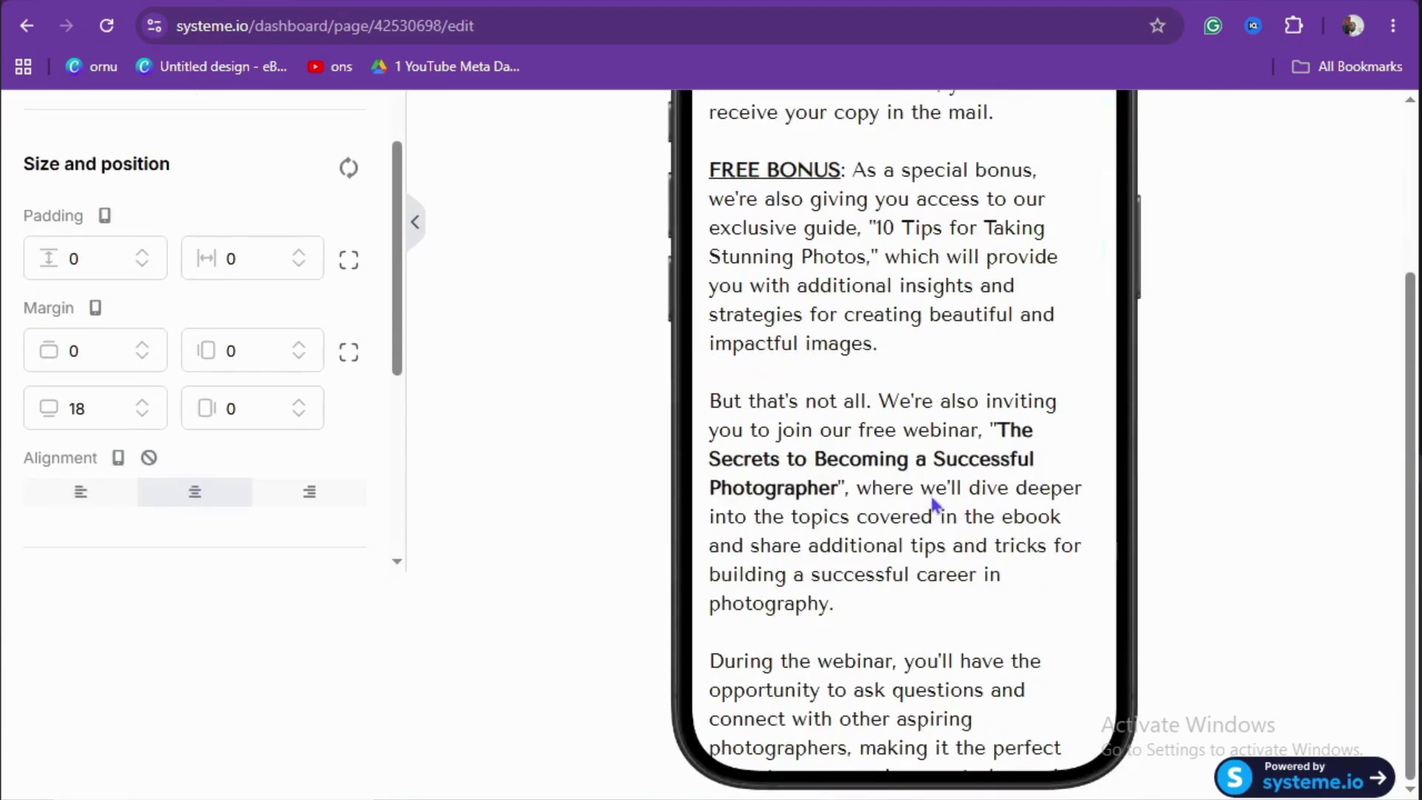
left_click(1094, 421)
scroll(1057, 481, "down", 4)
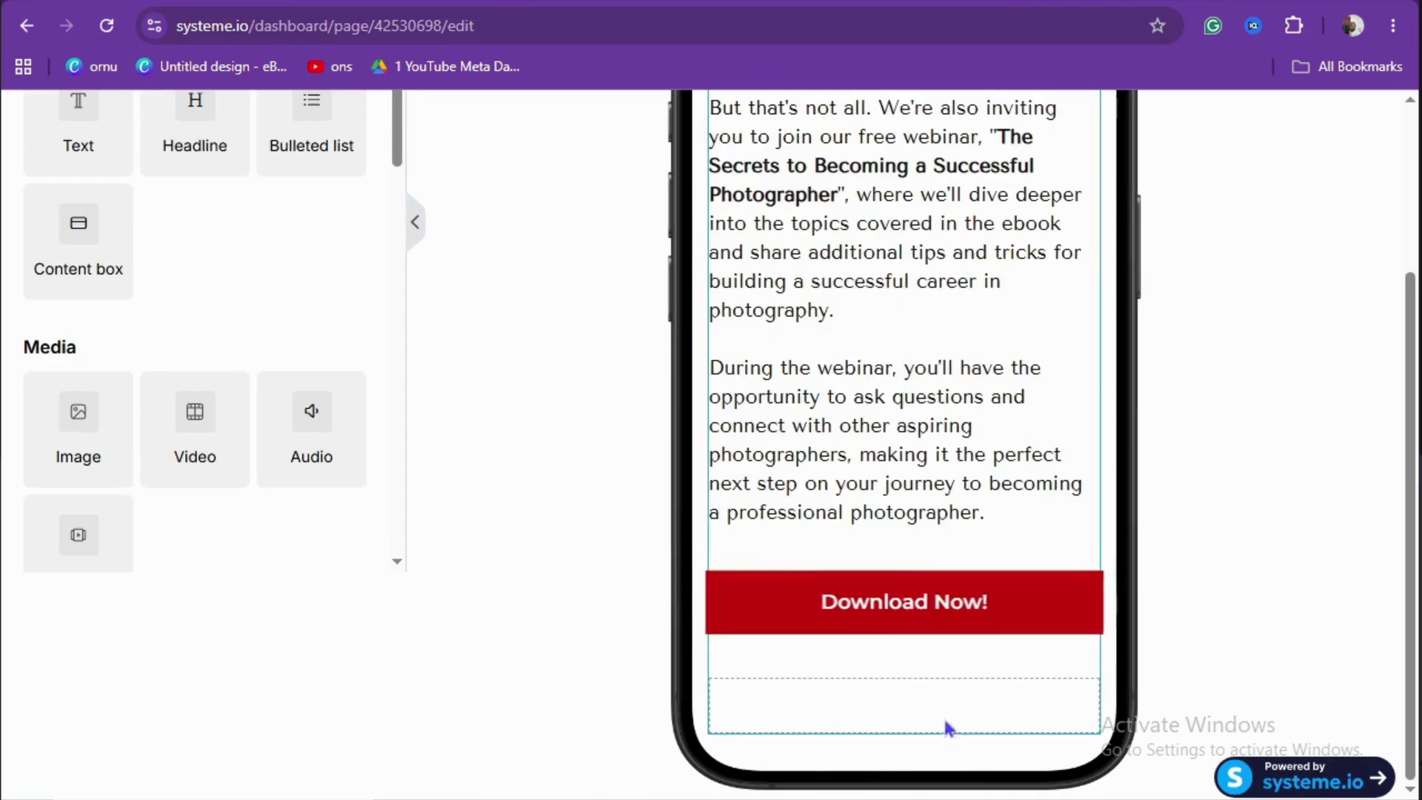
scroll(935, 646, "up", 7)
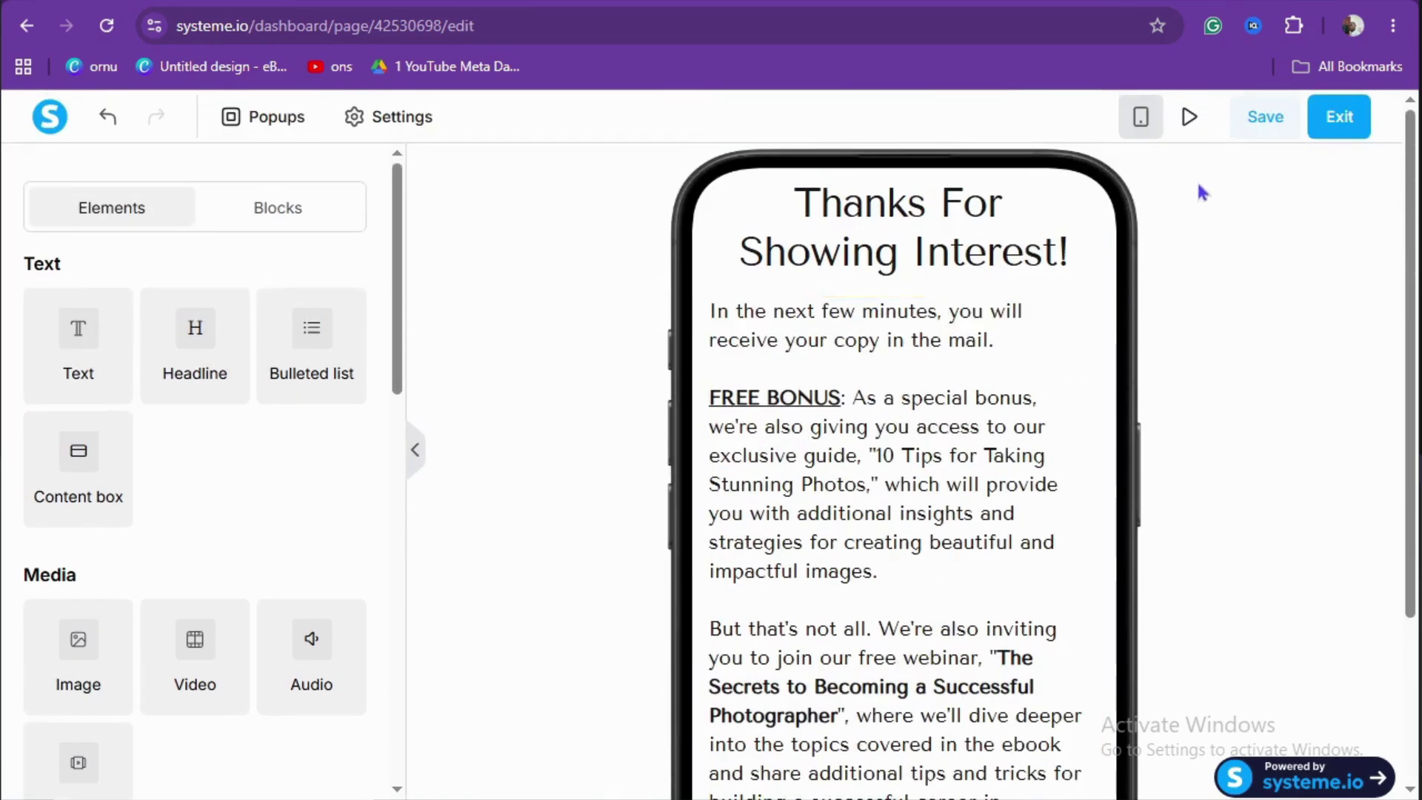
left_click(1141, 122)
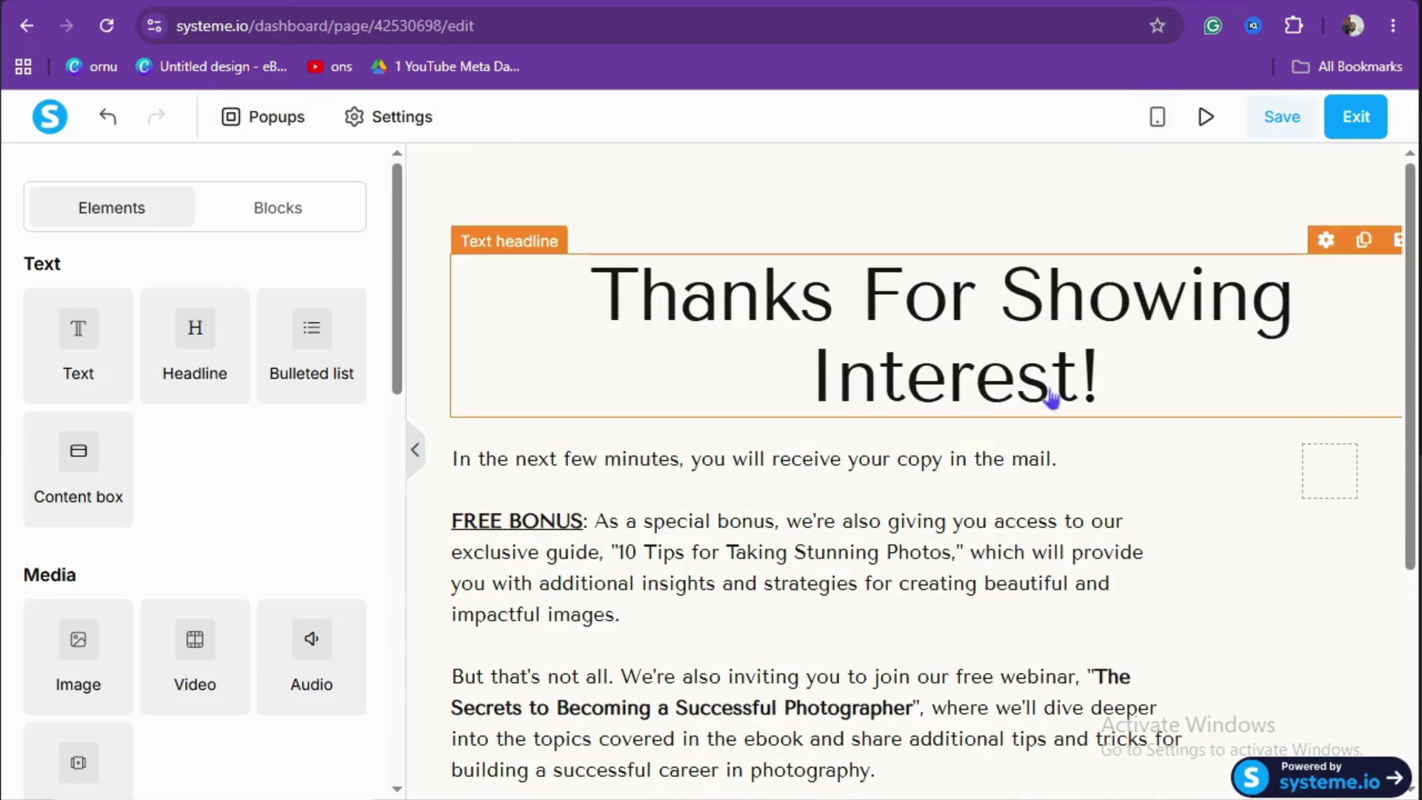
- Save the thank-you page and exit its editor, and open the live YtTutorial funnel from its Opt-in page step
left_click(1270, 131)
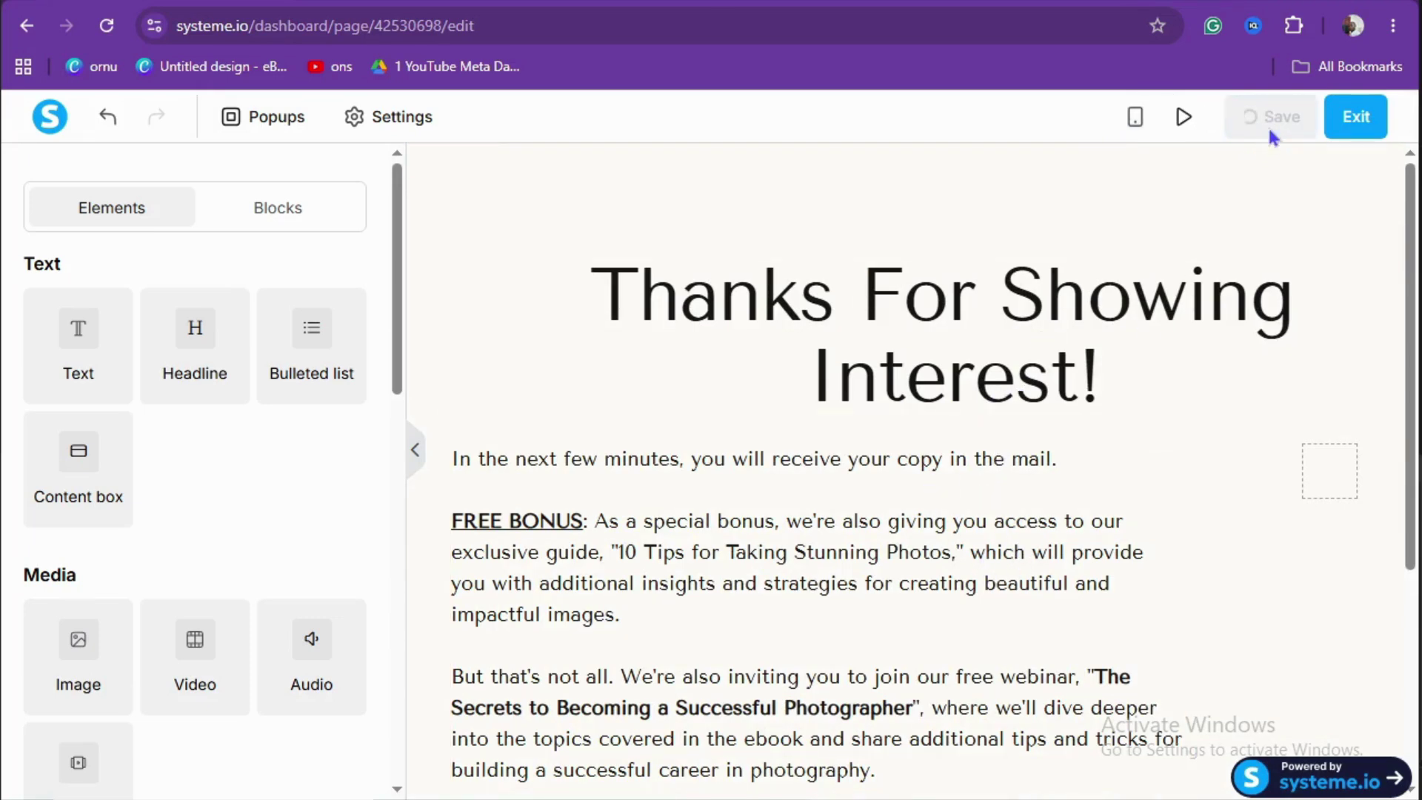
left_click(1378, 131)
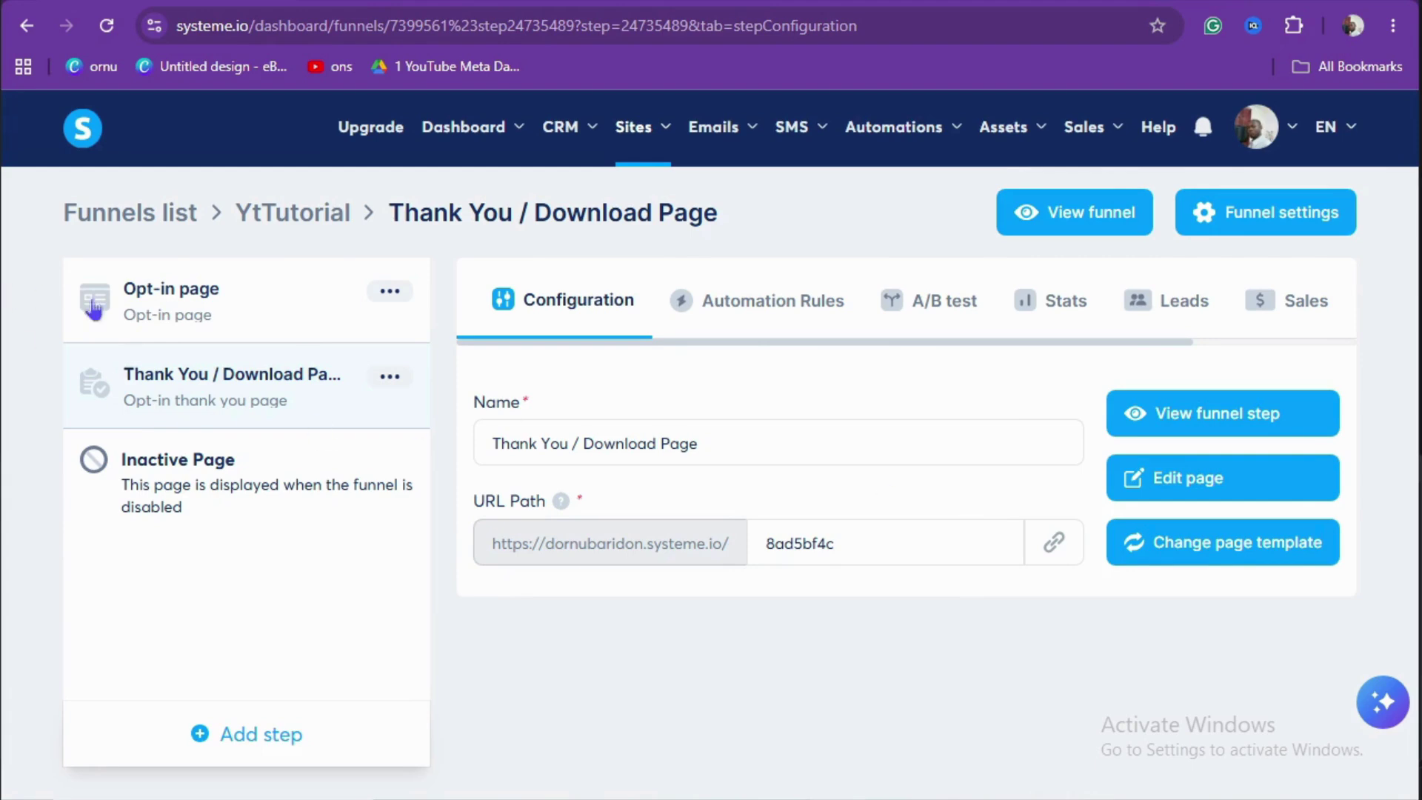
left_click(217, 323)
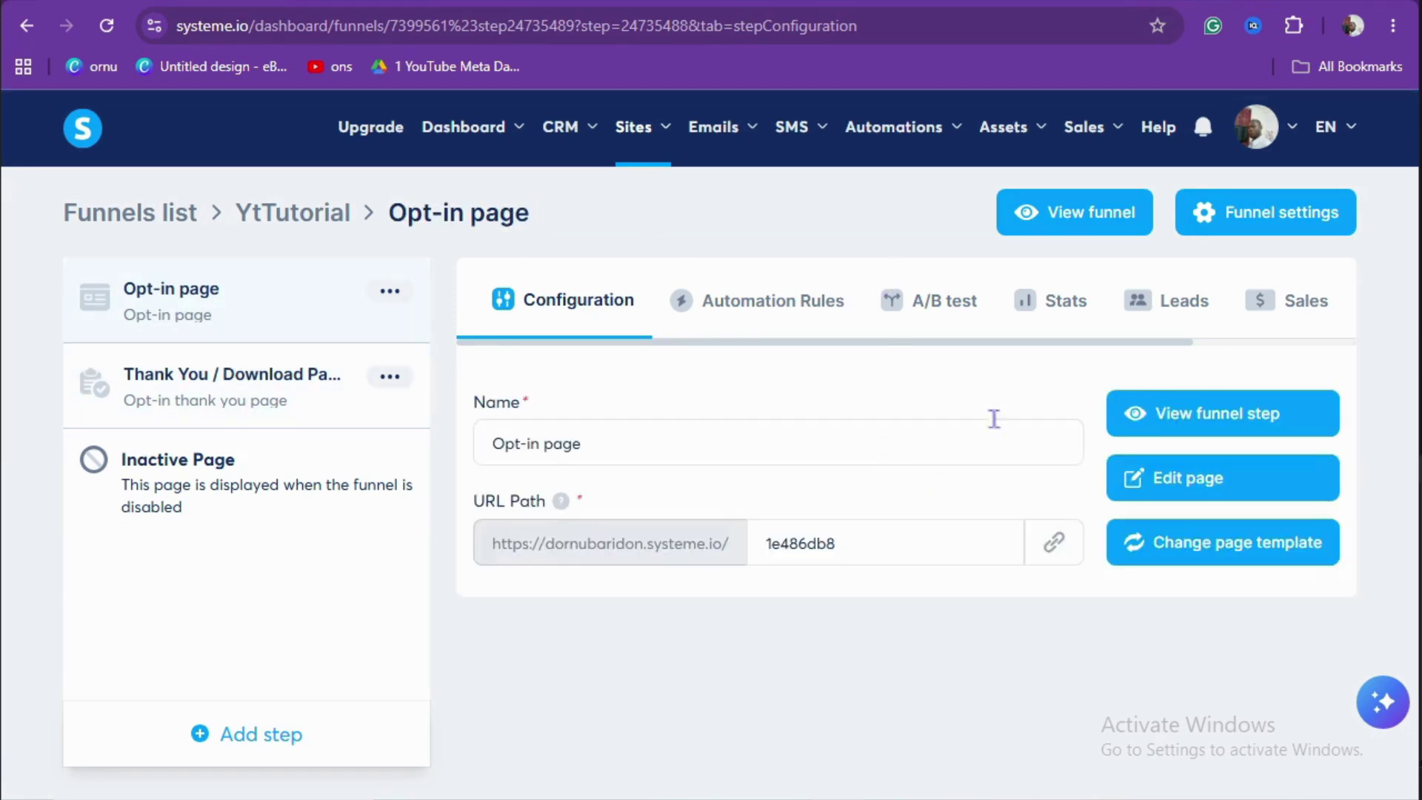
left_click(1090, 216)
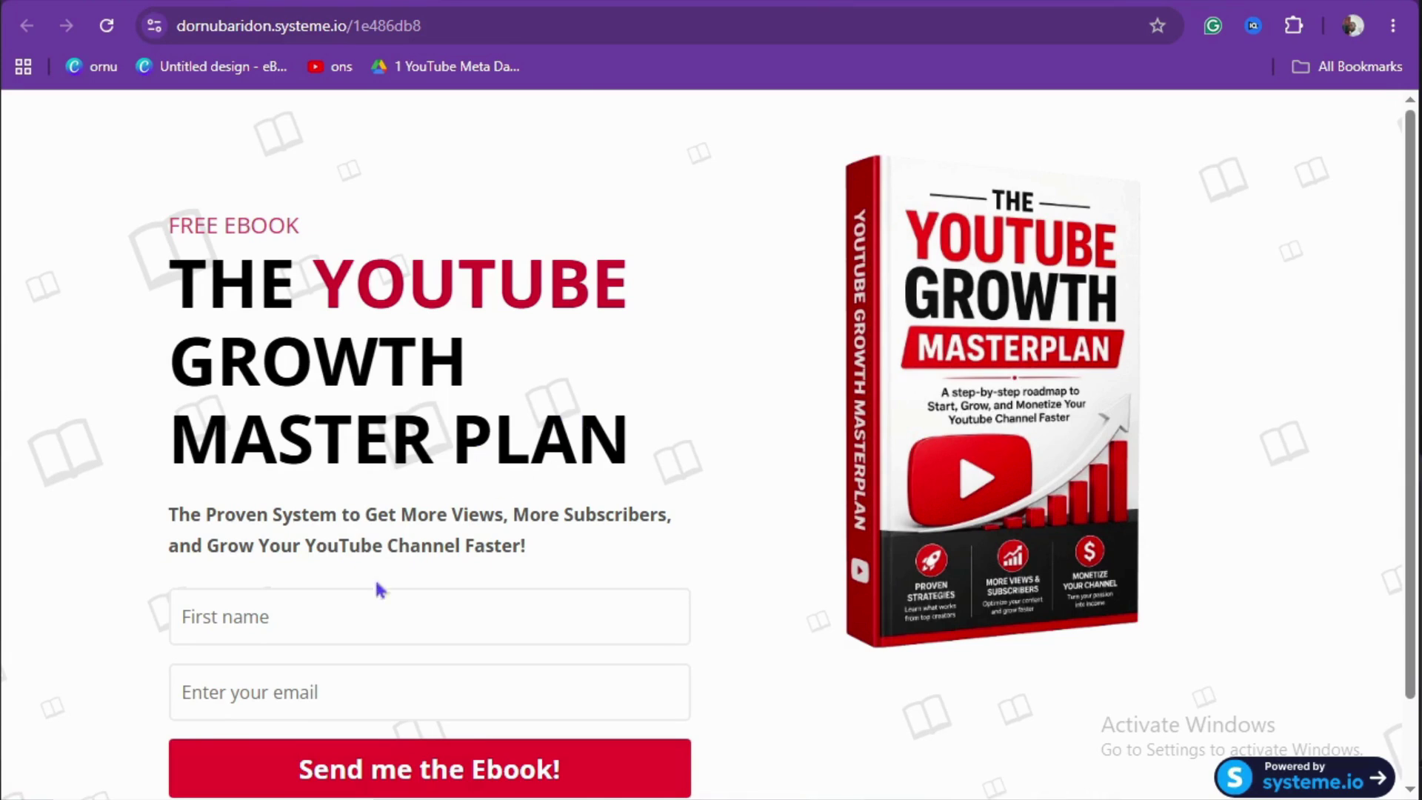
- Fill in the live opt-in form with the saved first name and e-mail address, and submit it to request the ebook
left_click(336, 614)
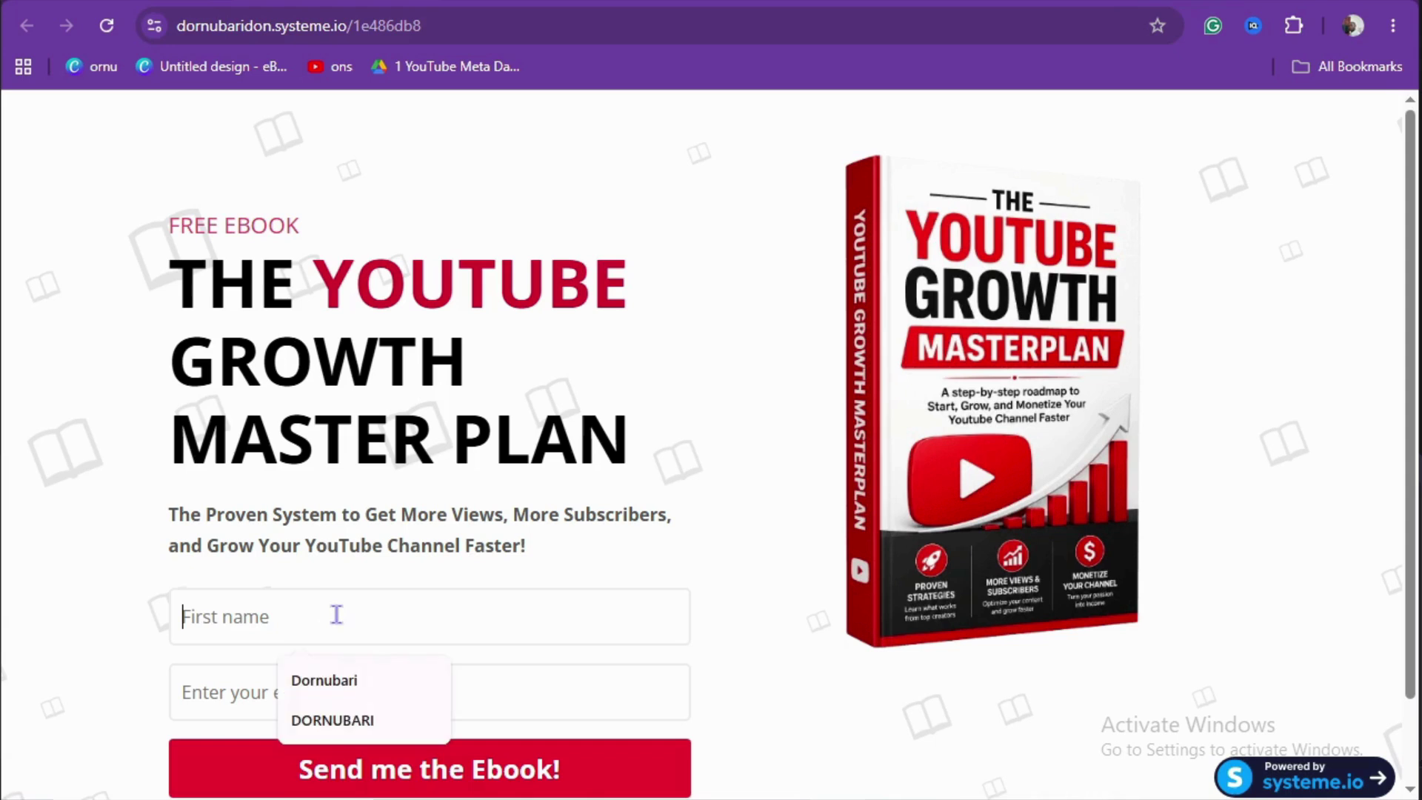
left_click(348, 680)
left_click(338, 681)
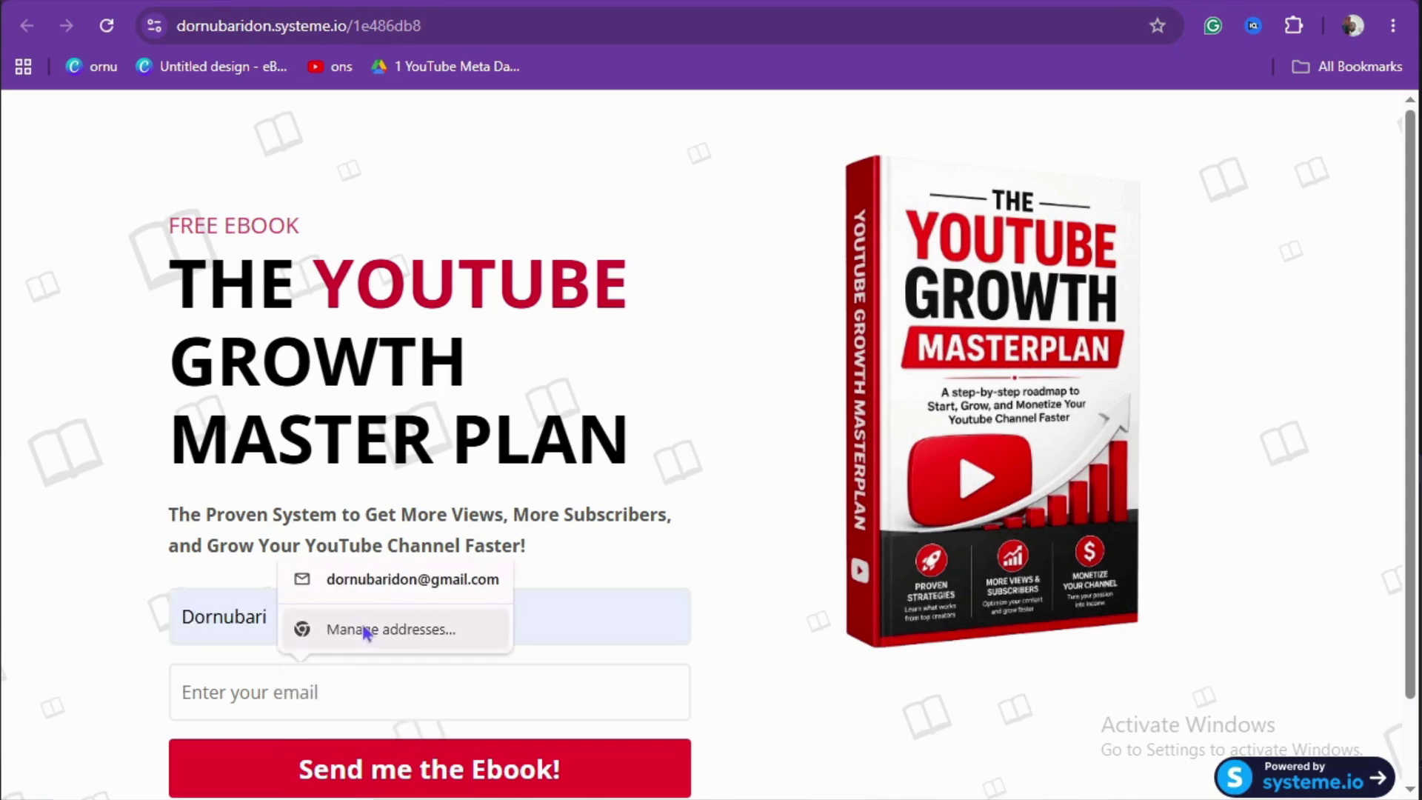
left_click(378, 582)
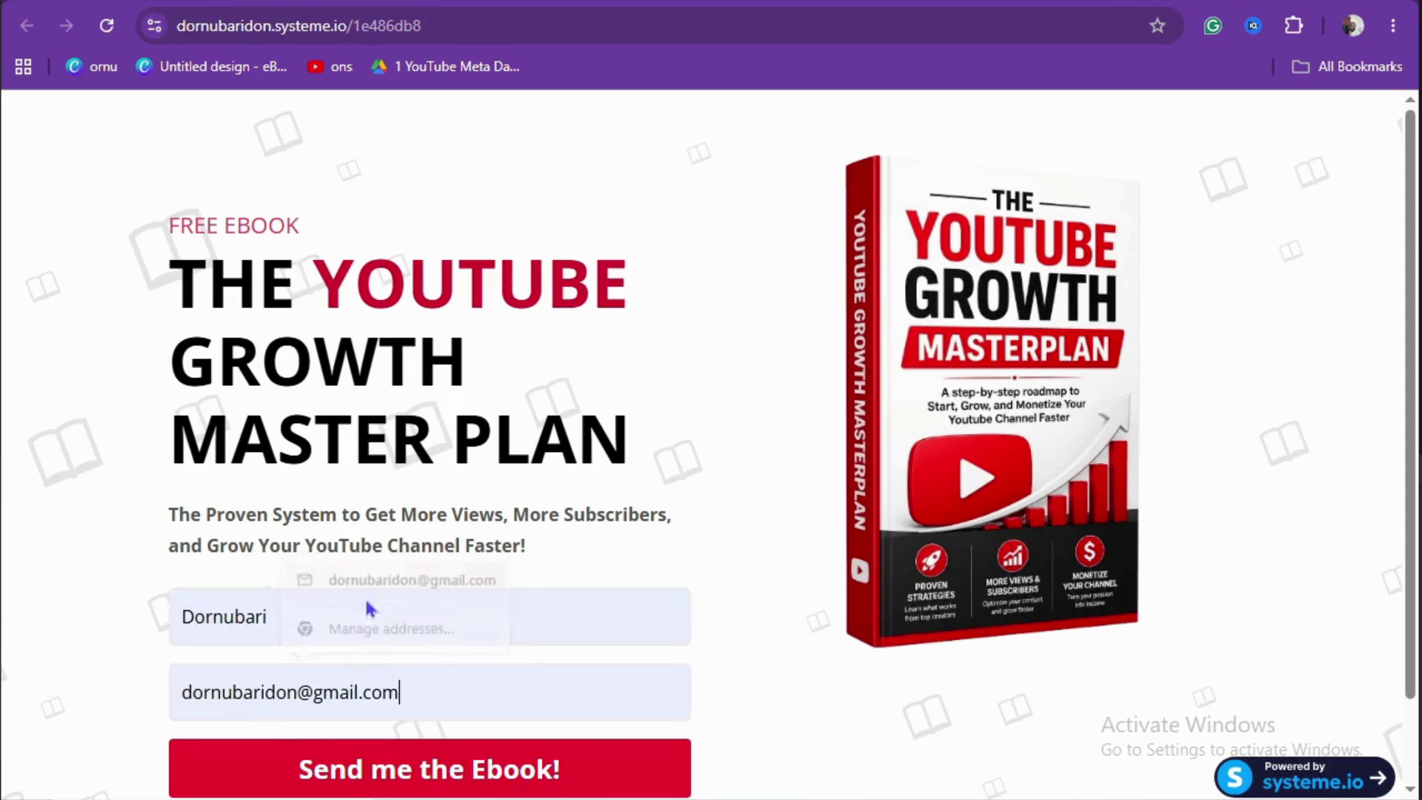
left_click(420, 785)
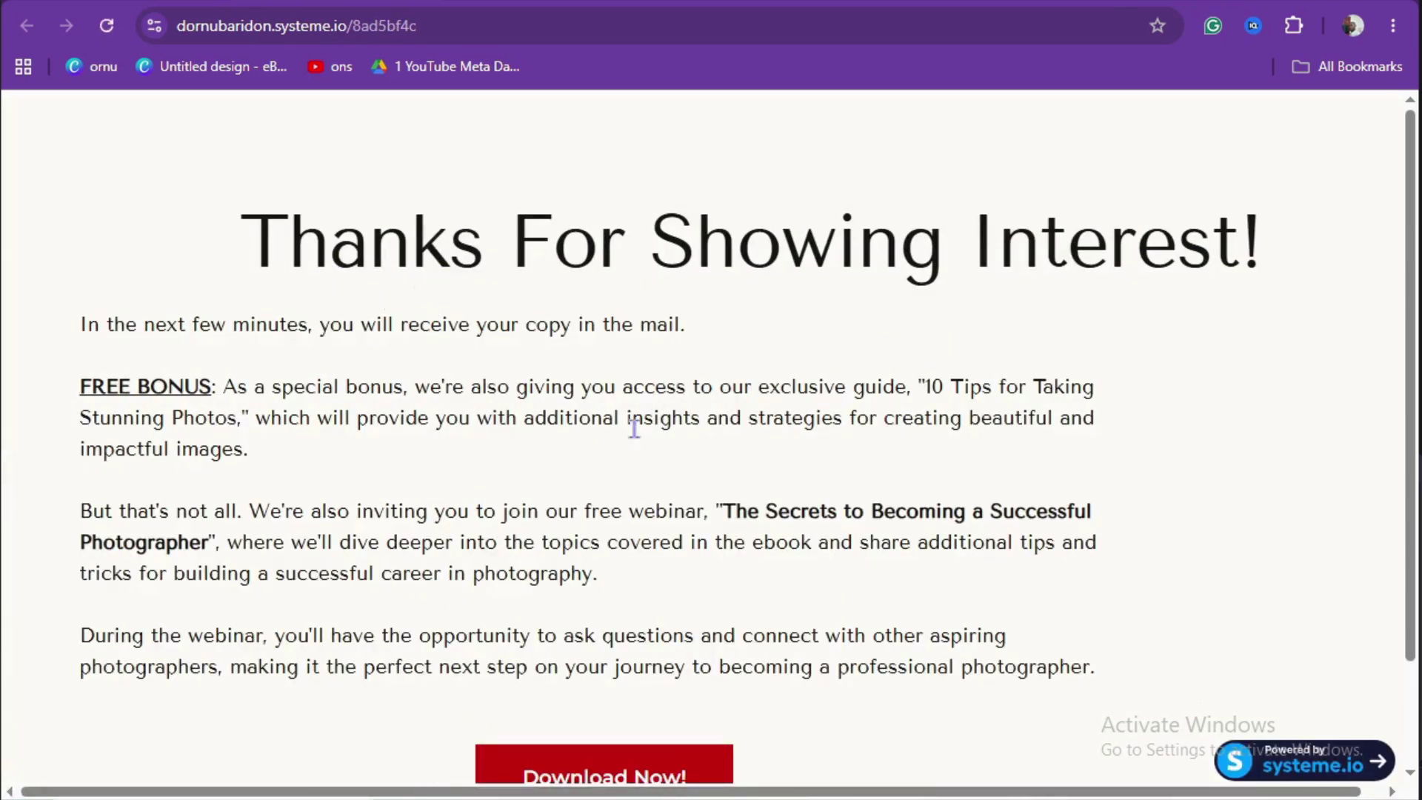
- Test the "Download Now!" link on the live thank-you page against the existing free guide page, and return to the funnel configuration
scroll(188, 304, "down", 2)
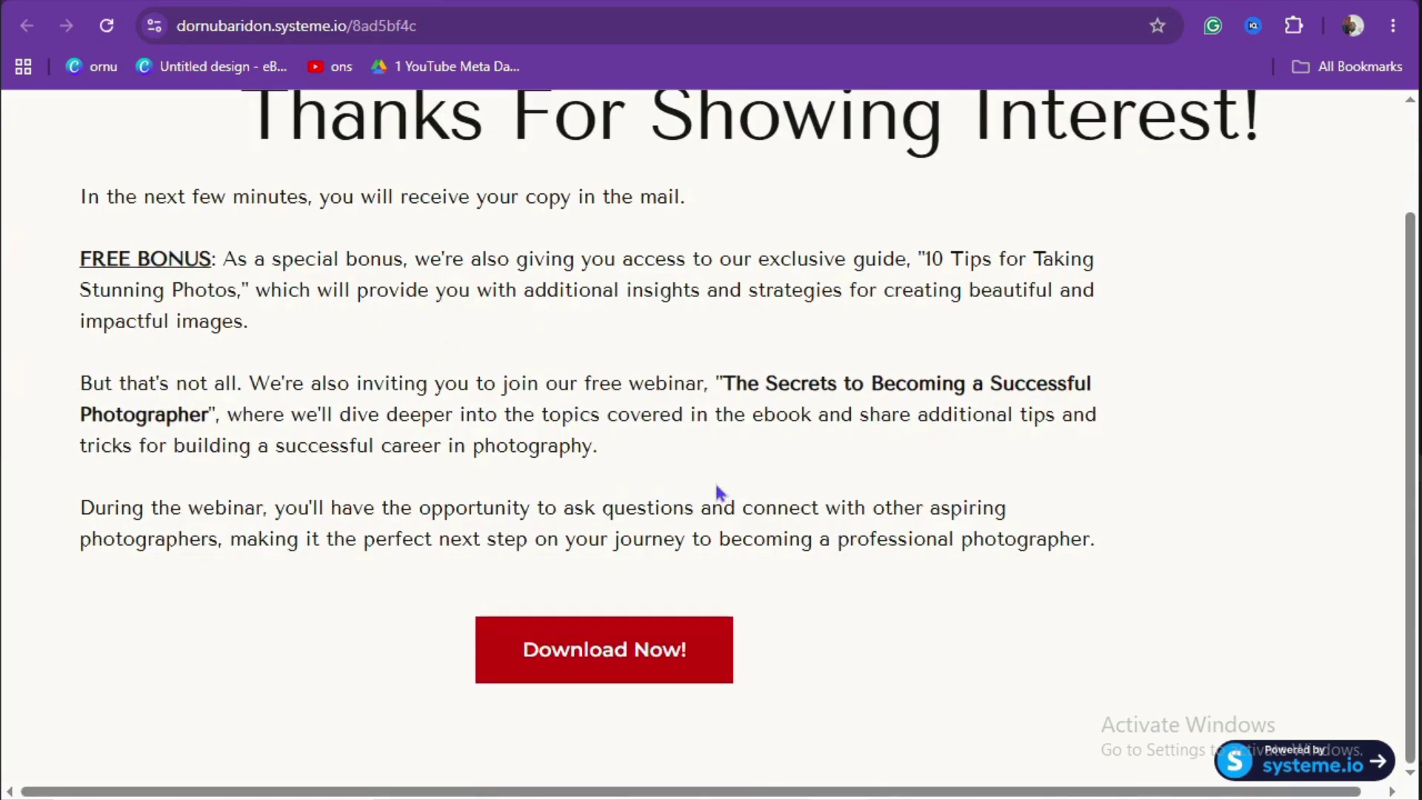
left_click(607, 652)
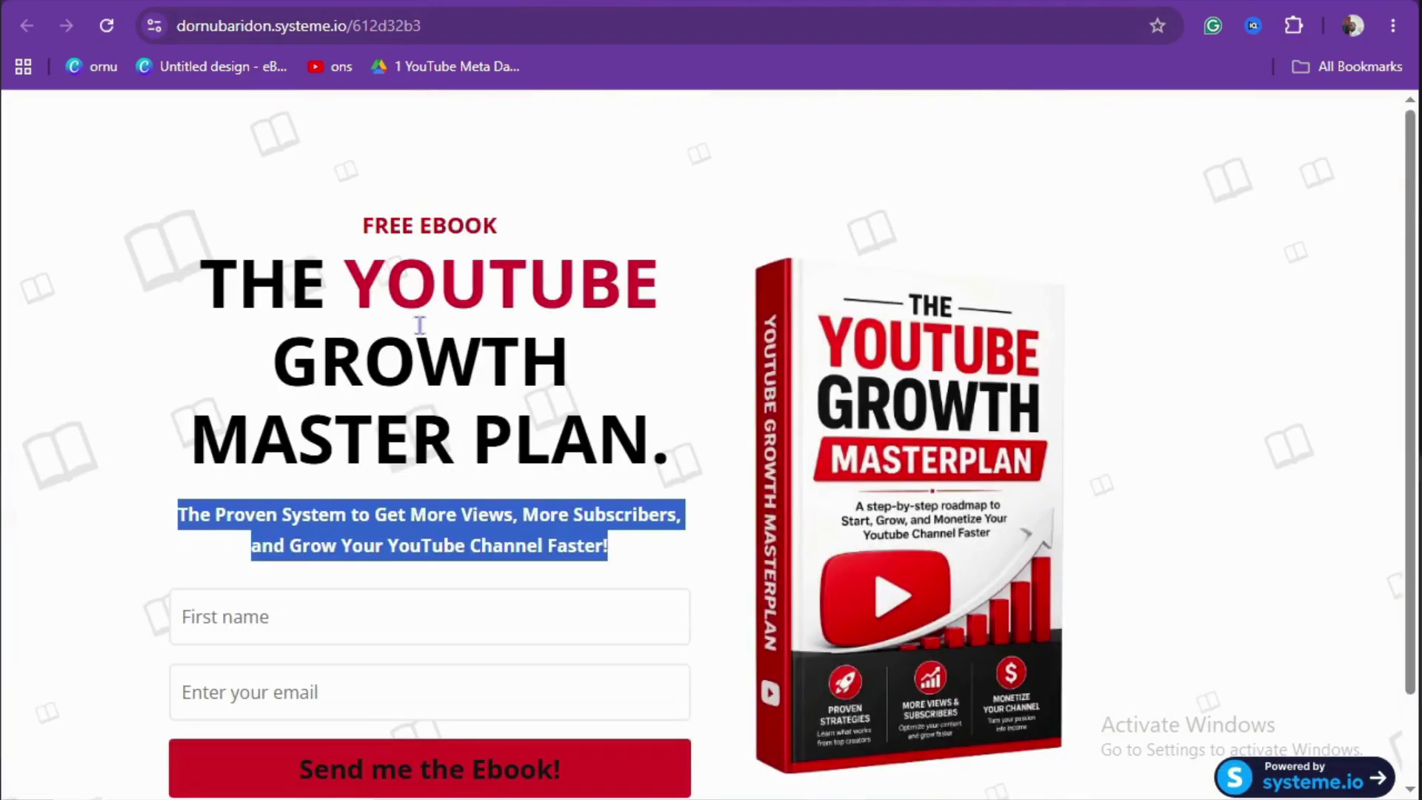
left_click(720, 3)
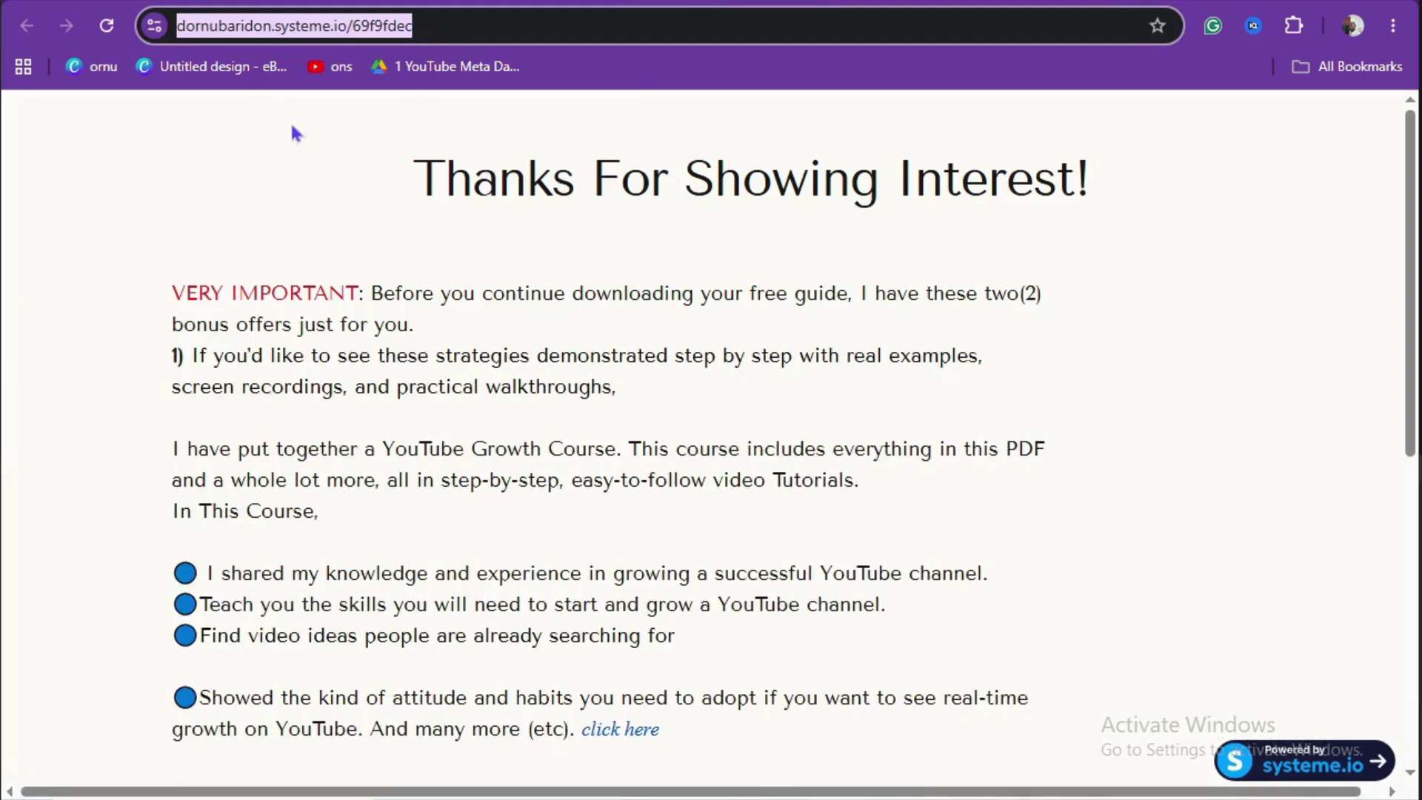
left_click(305, 171)
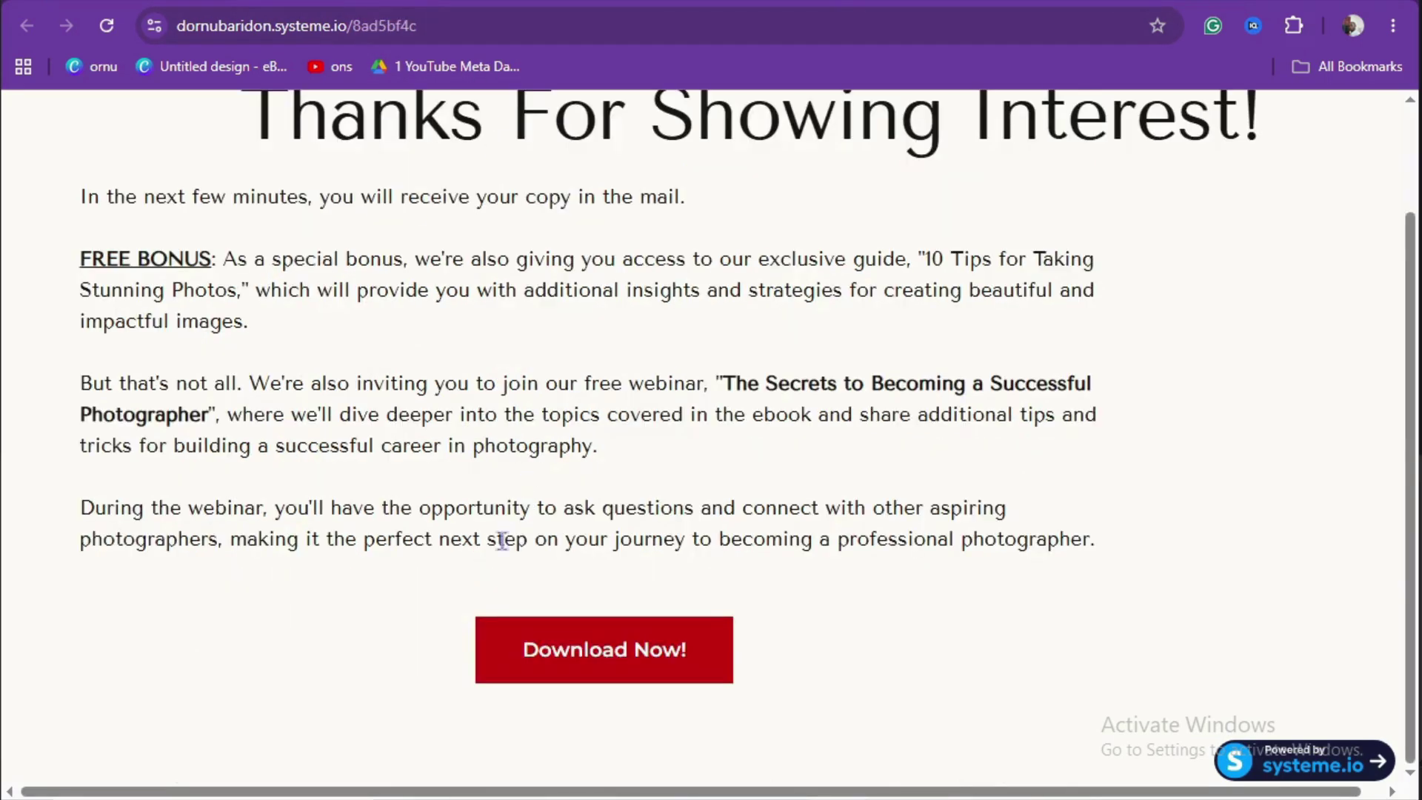
left_click(566, 668)
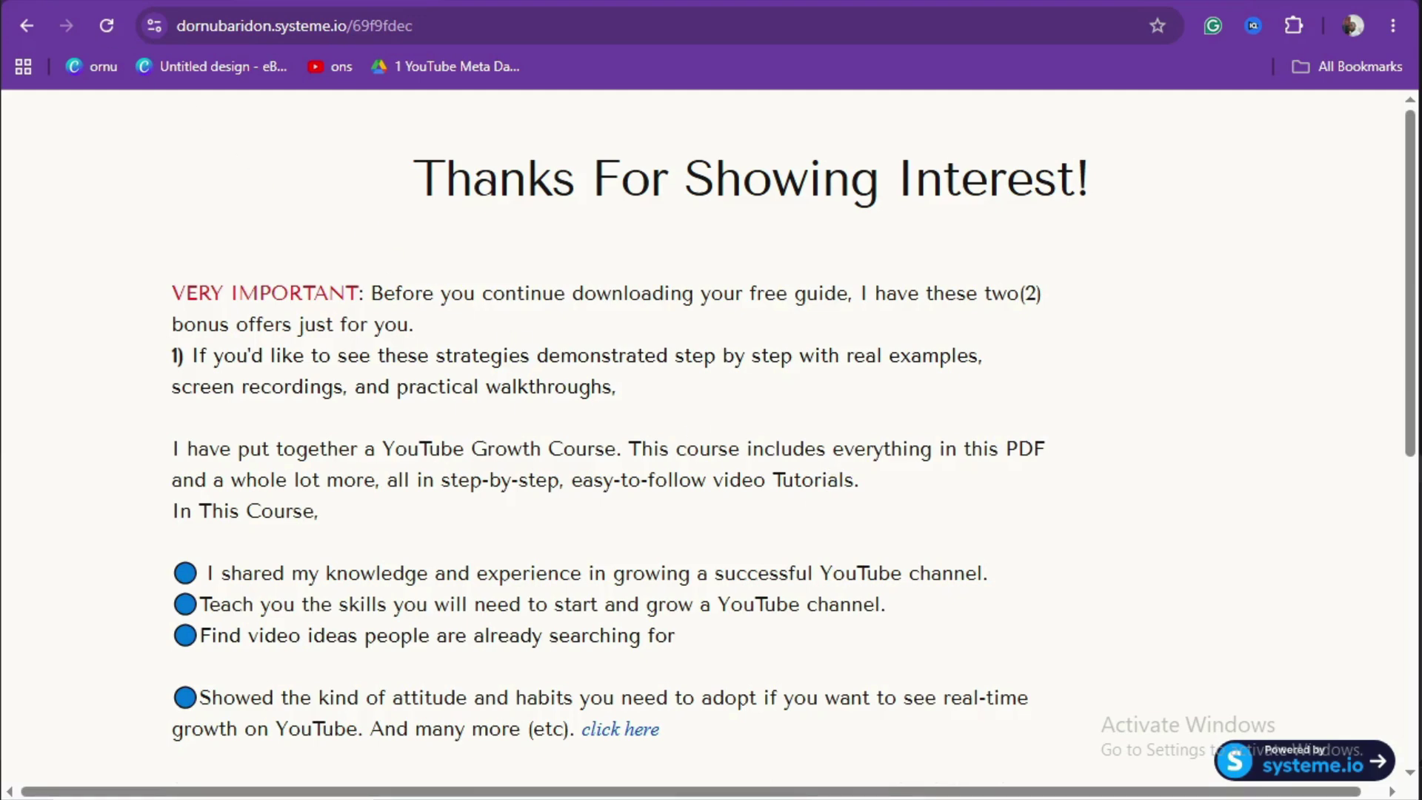
key("ctrl+w")
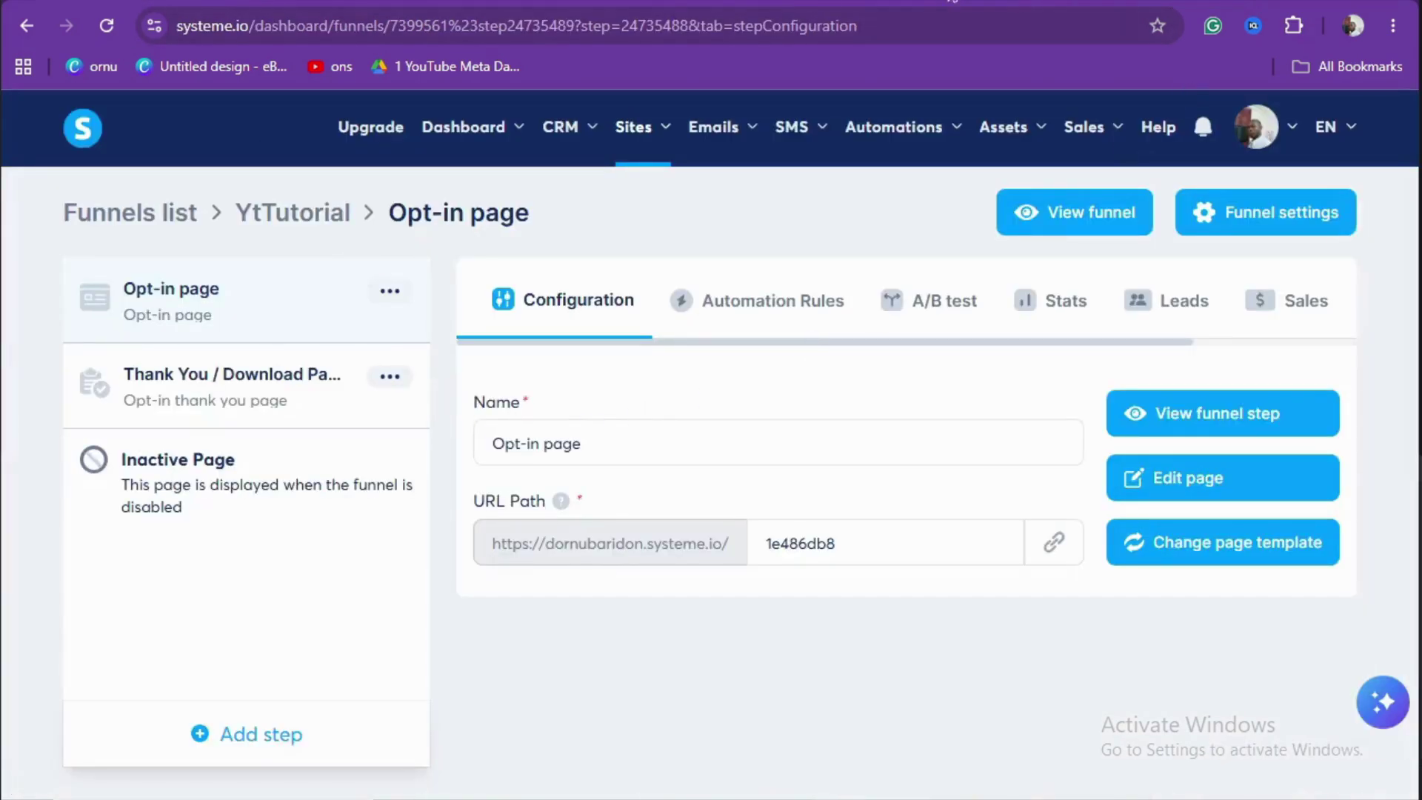